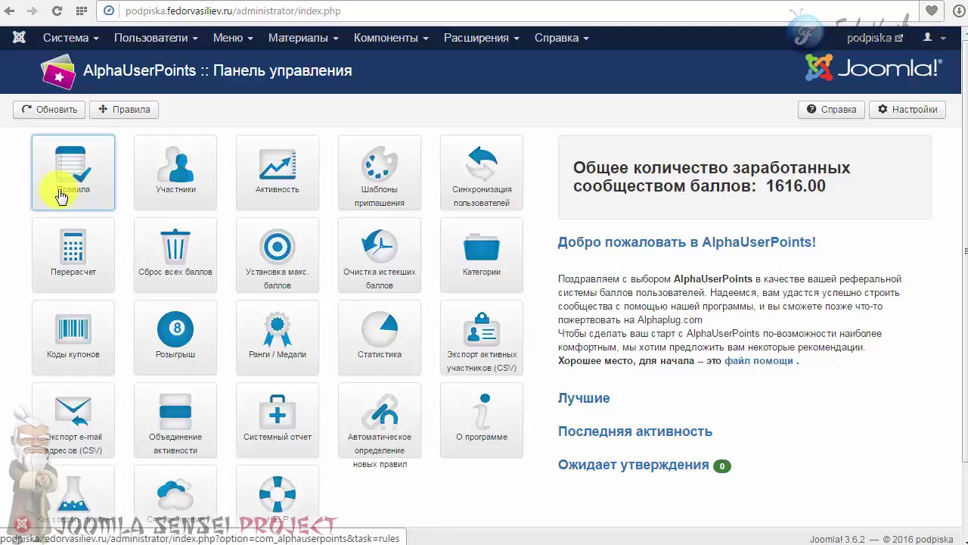
Open the Розыгрыш rule for editing from the AlphaUserPoints rules list.
click(65, 184)
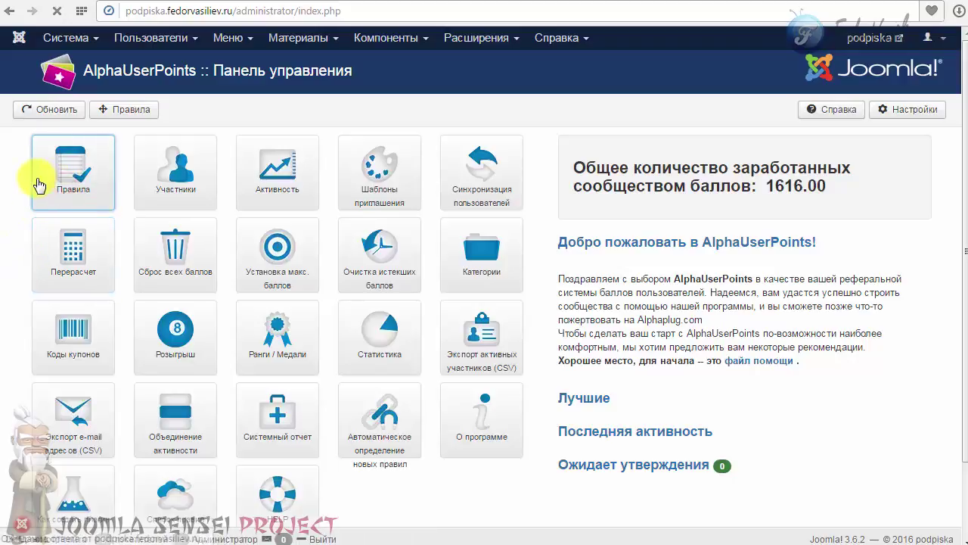
scroll(71, 244, down, 7)
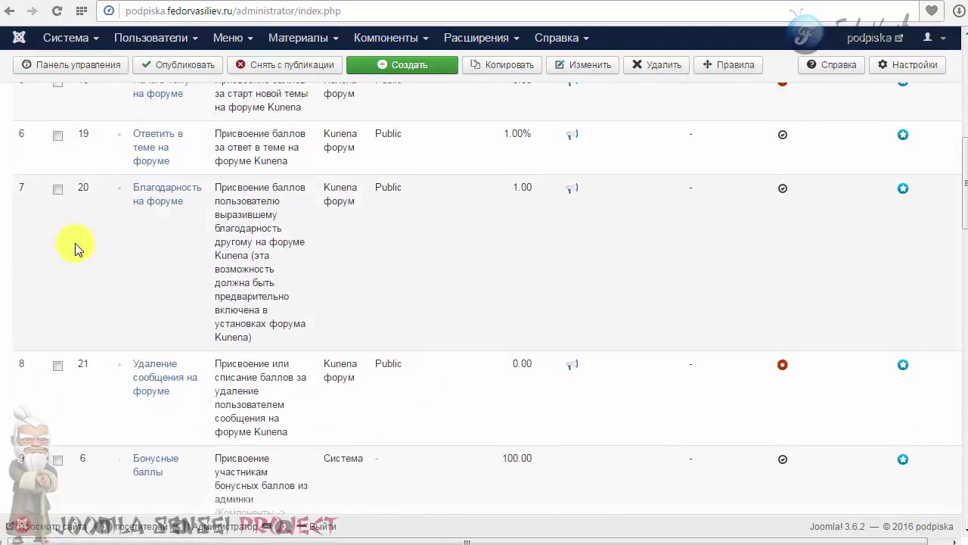
scroll(75, 243, down, 4)
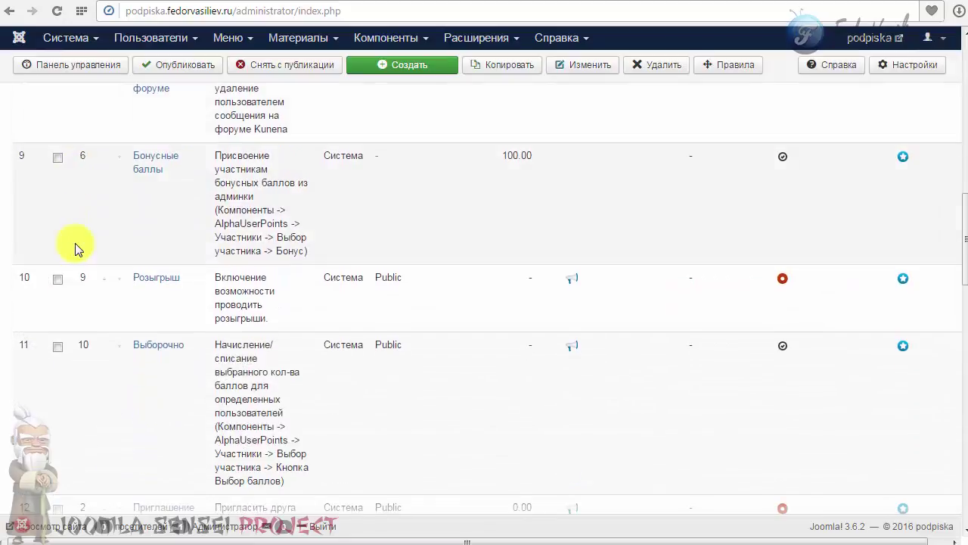
click(156, 280)
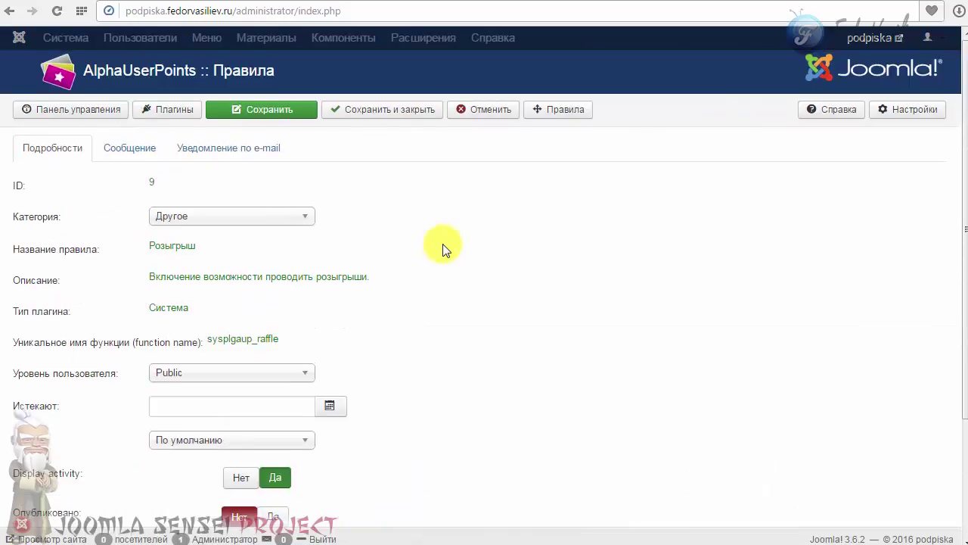
Publish the Розыгрыш rule, then save and close it.
scroll(445, 250, down, 3)
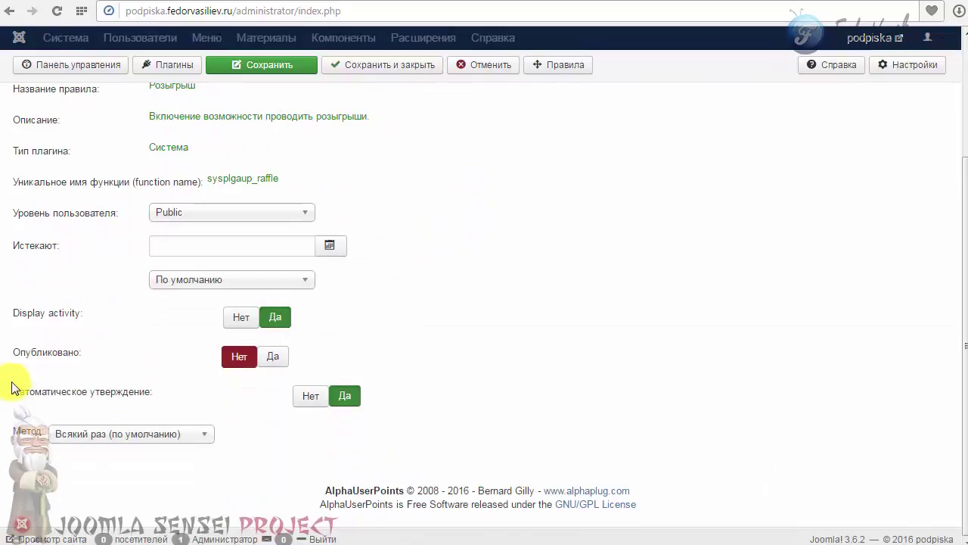
click(272, 358)
scroll(400, 351, up, 3)
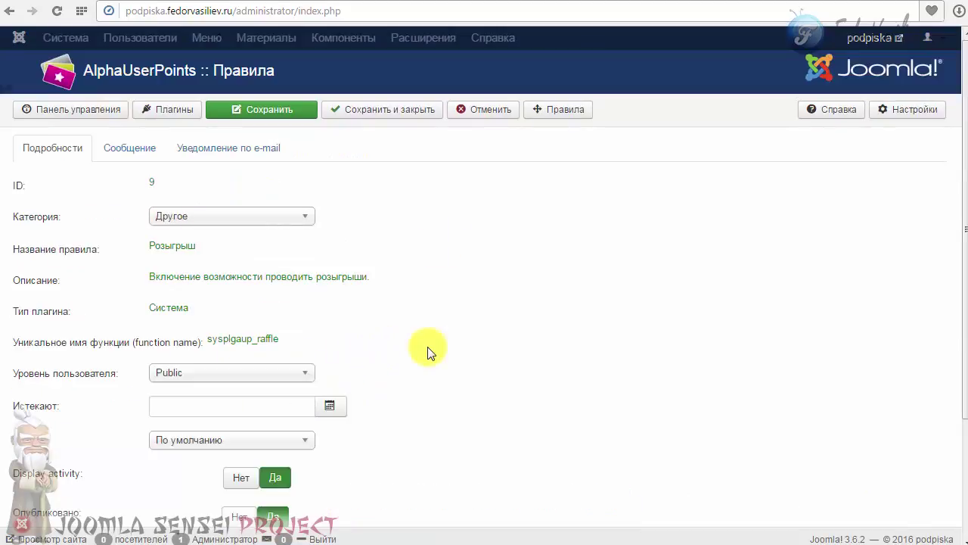
scroll(428, 350, down, 3)
scroll(370, 400, up, 3)
click(384, 112)
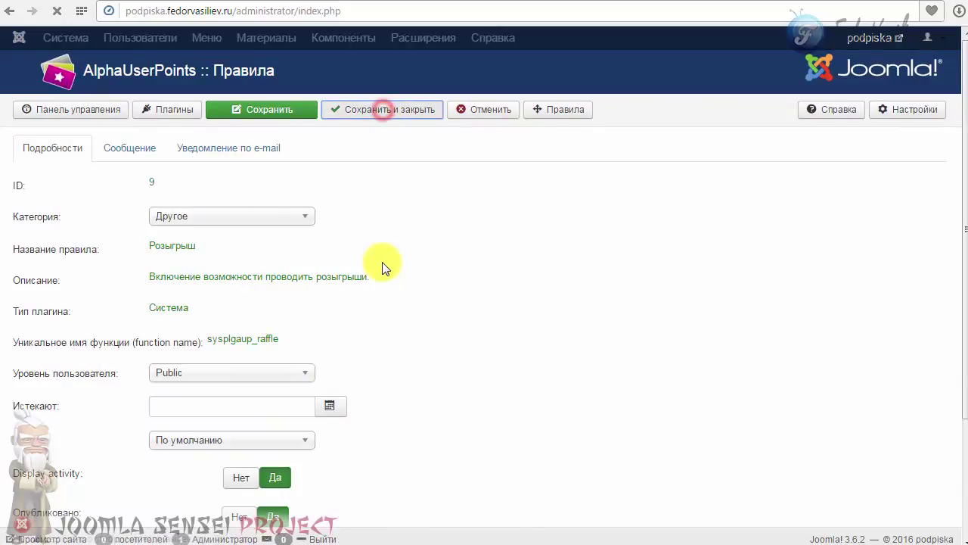
Start a new raffle in the Розыгрыш section of AlphaUserPoints.
click(74, 110)
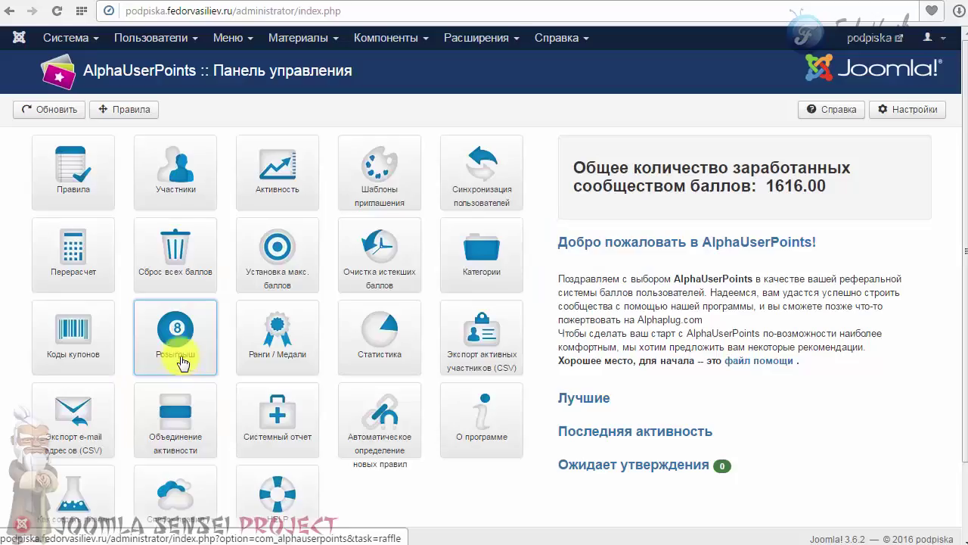
click(178, 336)
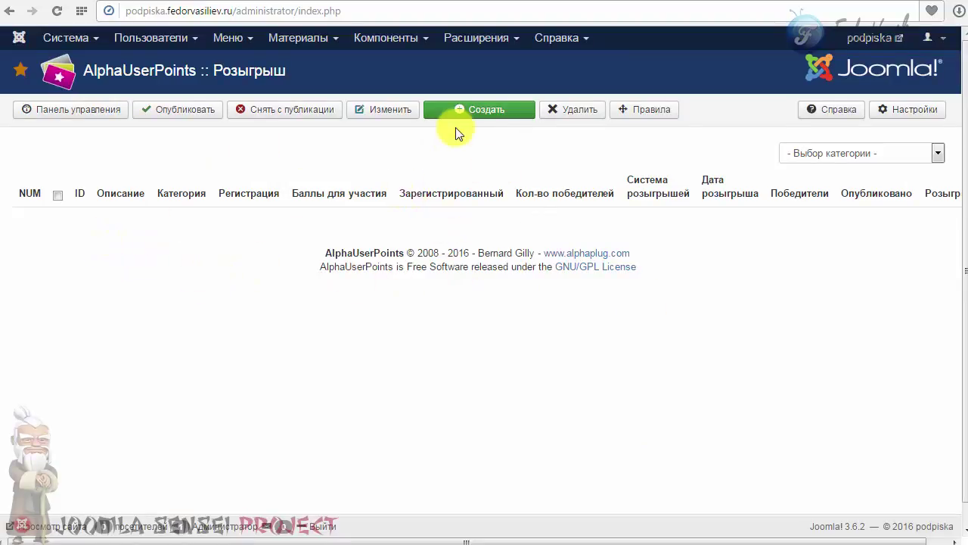
click(478, 113)
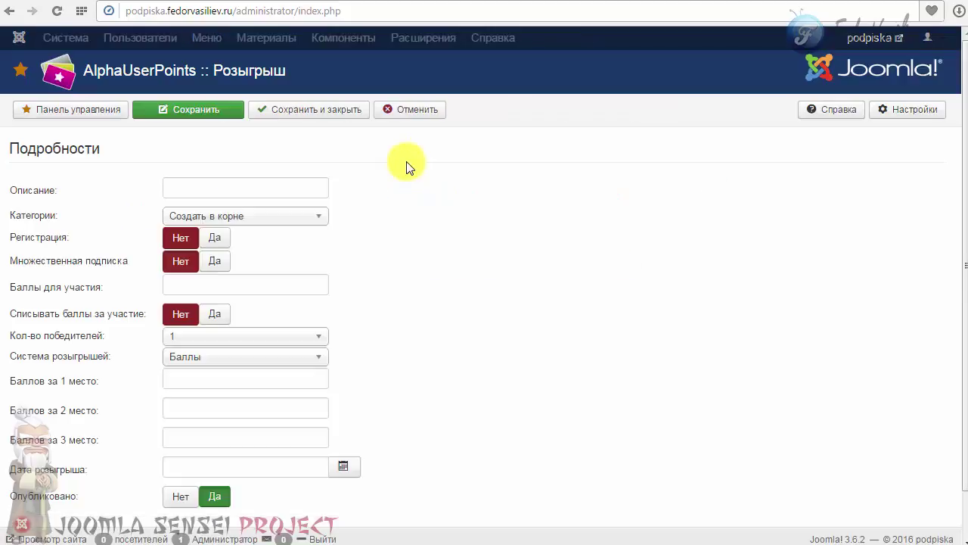
Enter "розыгрыш" as the raffle's description and keep the category as Создать в корне.
click(209, 186)
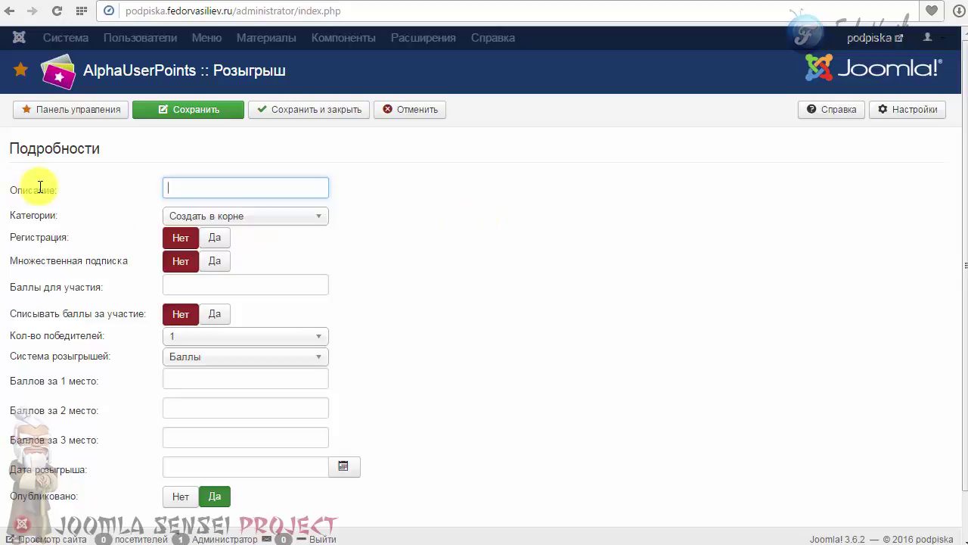
click(190, 187)
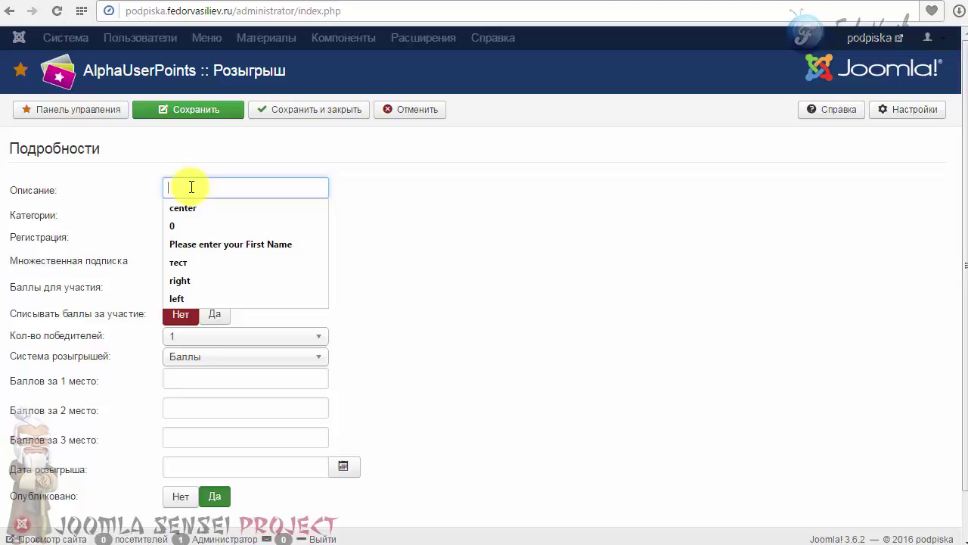
text(розыгрыш)
click(433, 198)
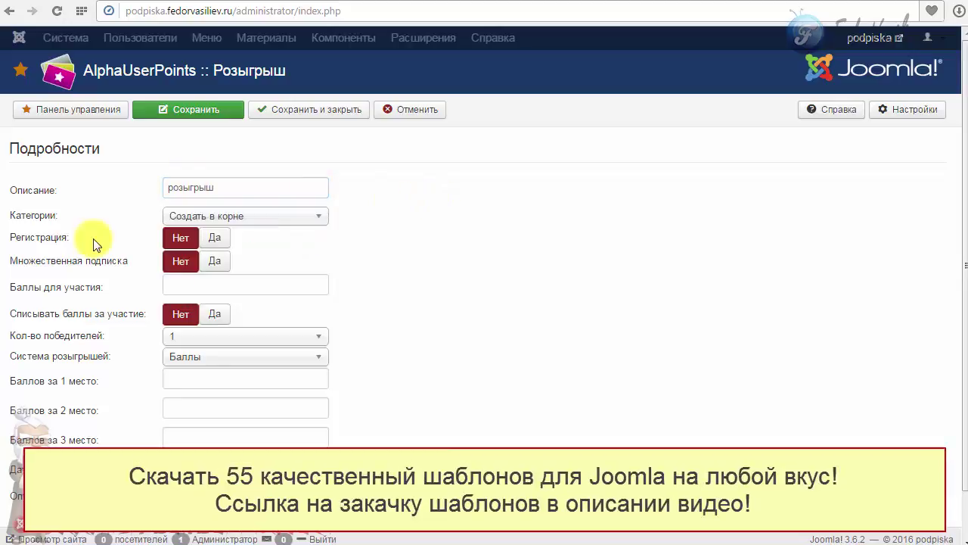
click(280, 215)
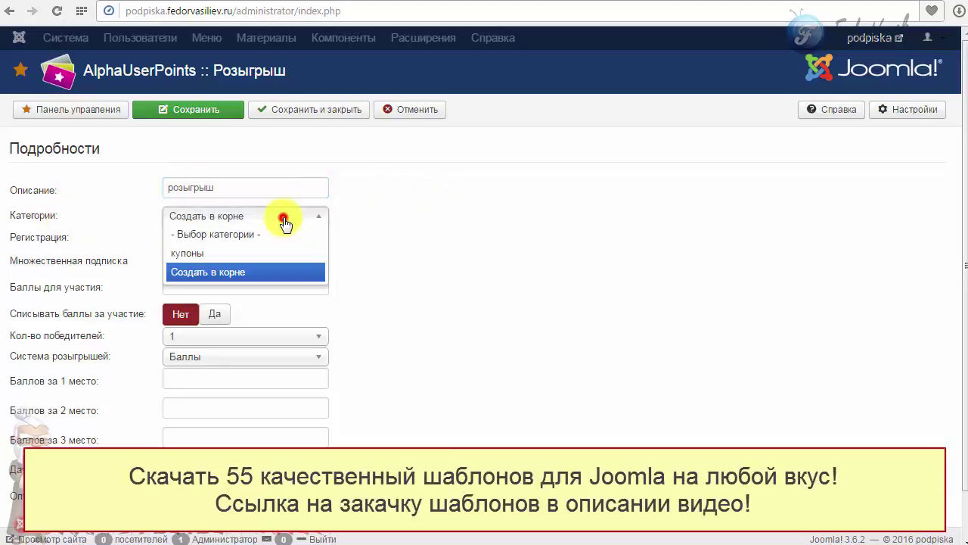
click(215, 281)
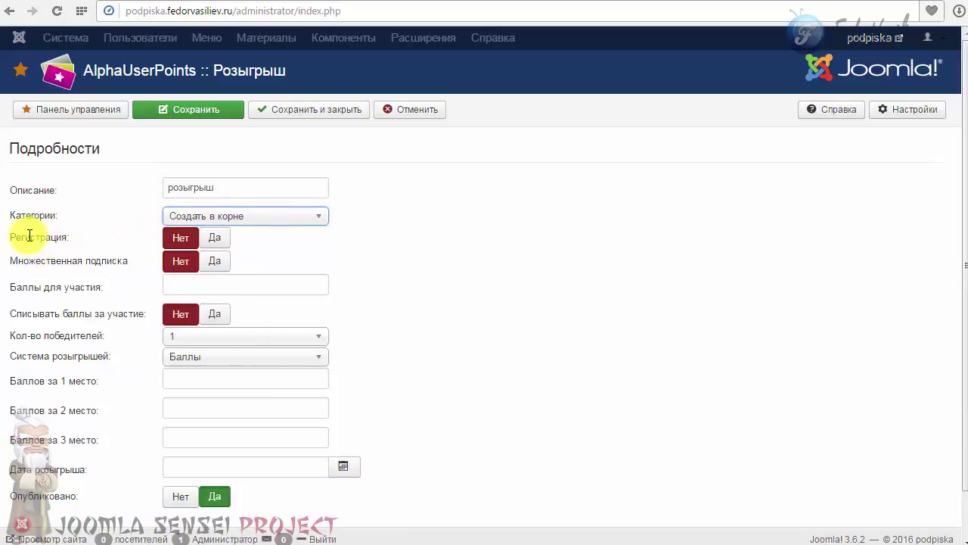
Enable Регистрация for the raffle and leave Множественная подписка set to Нет.
mouse_move(24, 239)
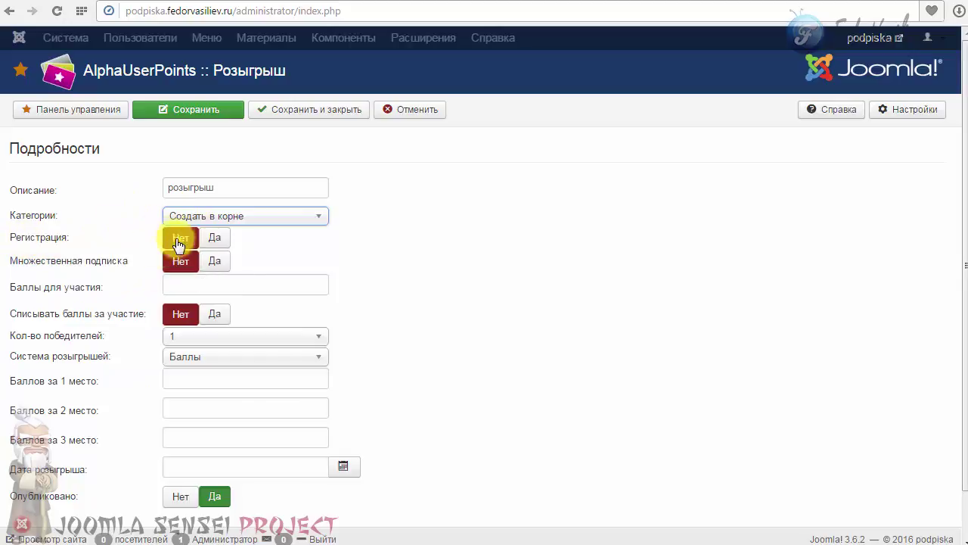
click(216, 239)
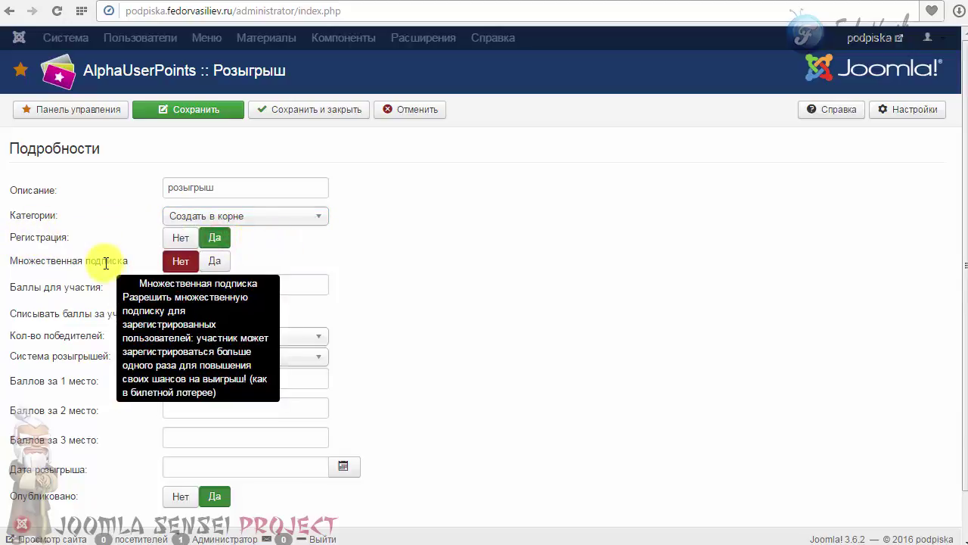
click(213, 264)
click(174, 262)
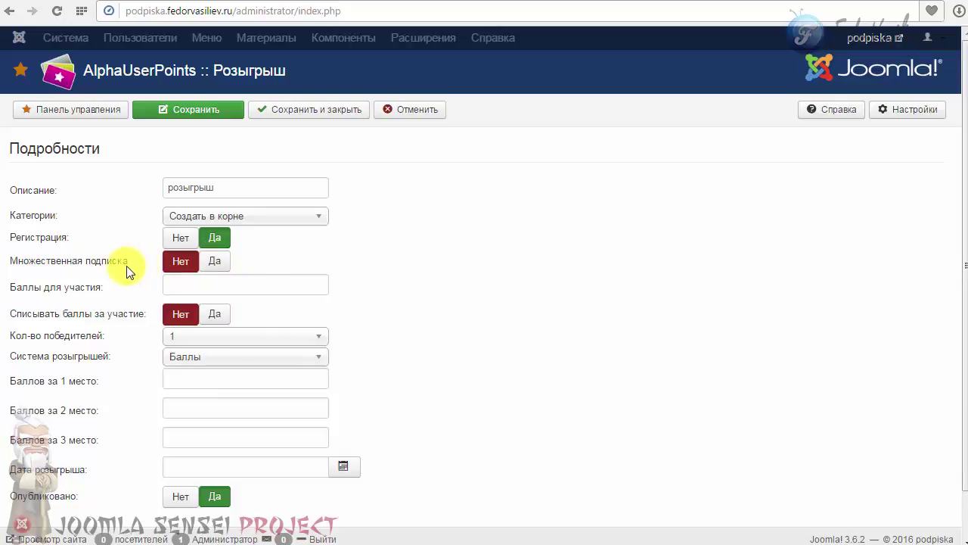
mouse_move(69, 257)
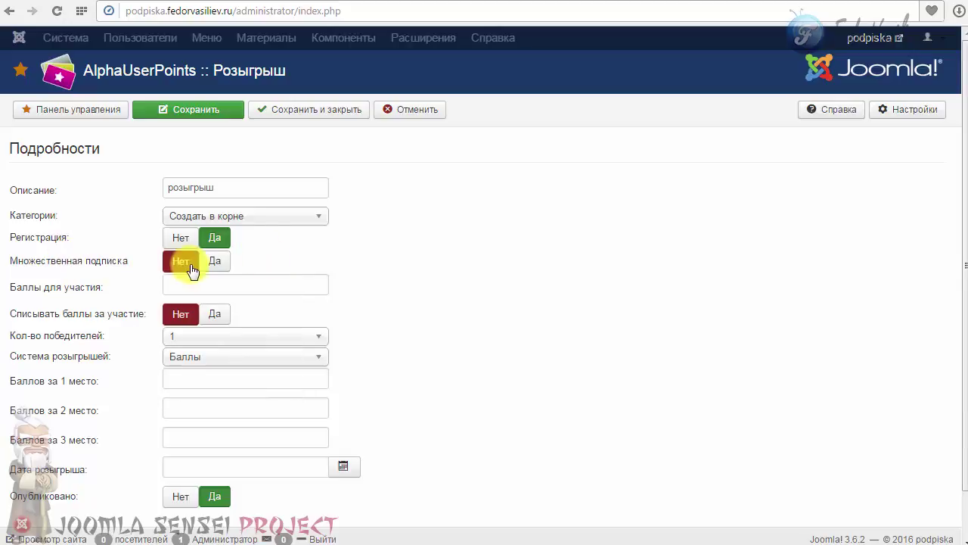
click(68, 263)
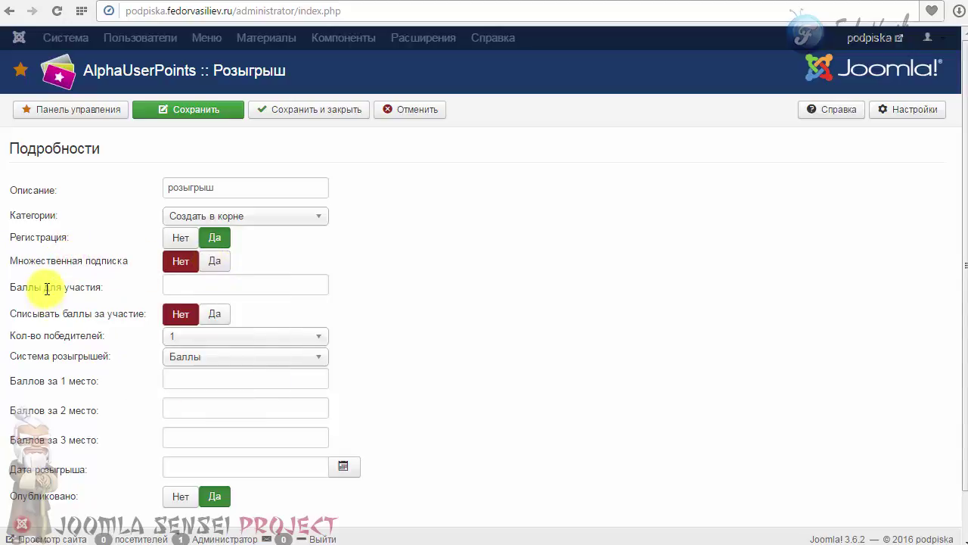
Set the points required for participation to 1 and enable deducting points for participation.
mouse_move(46, 288)
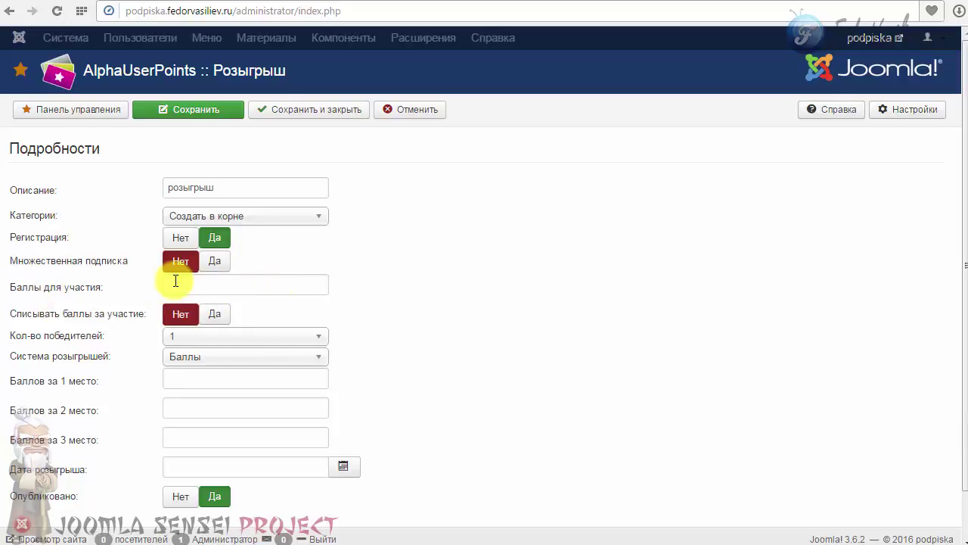
mouse_move(79, 286)
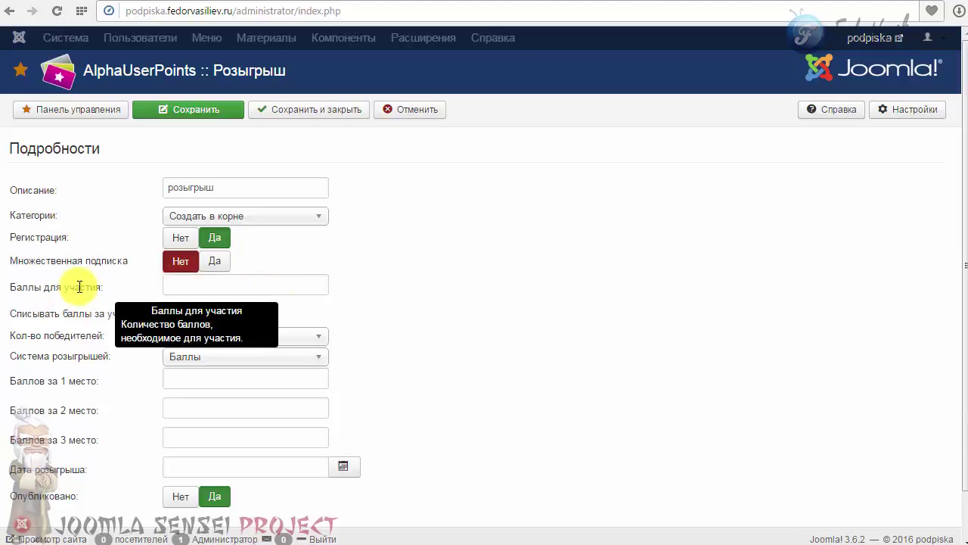
click(199, 287)
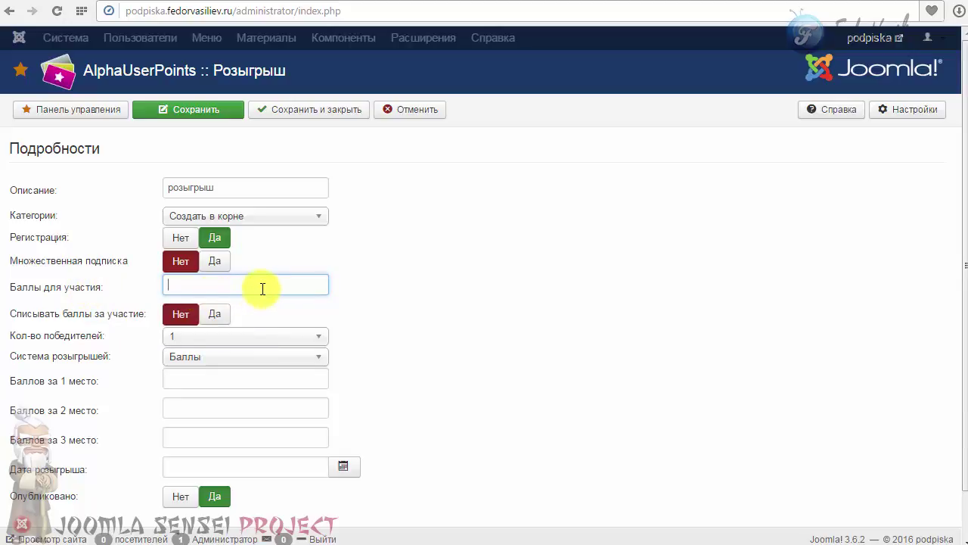
text(1)
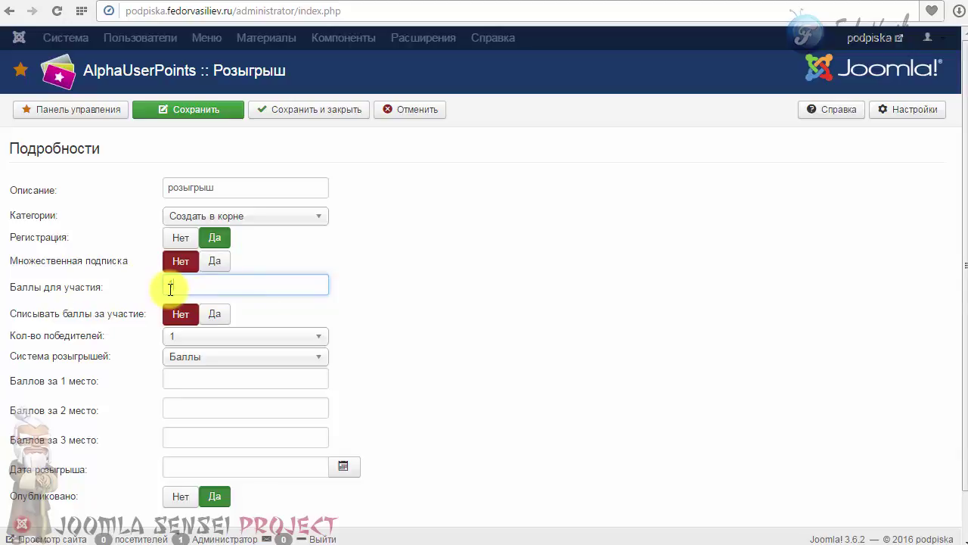
mouse_move(37, 314)
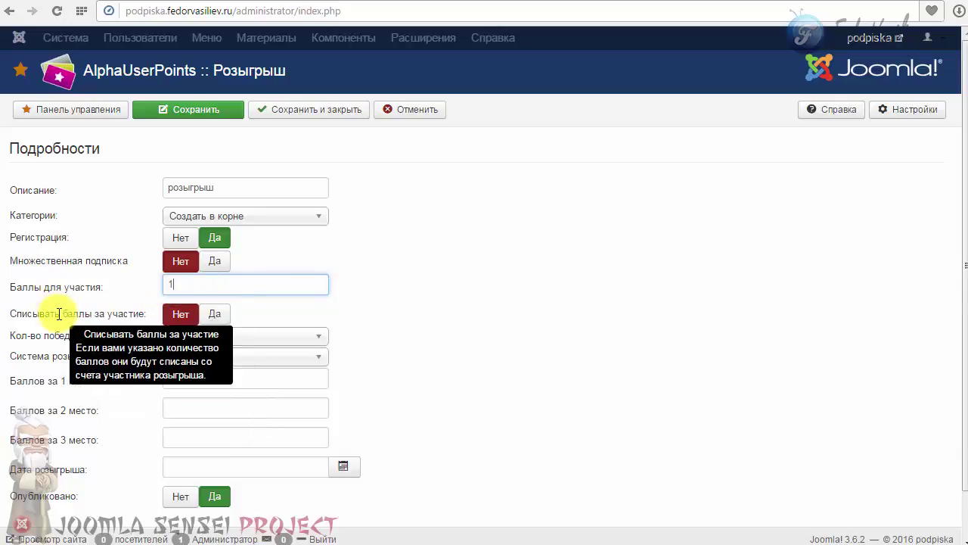
click(215, 313)
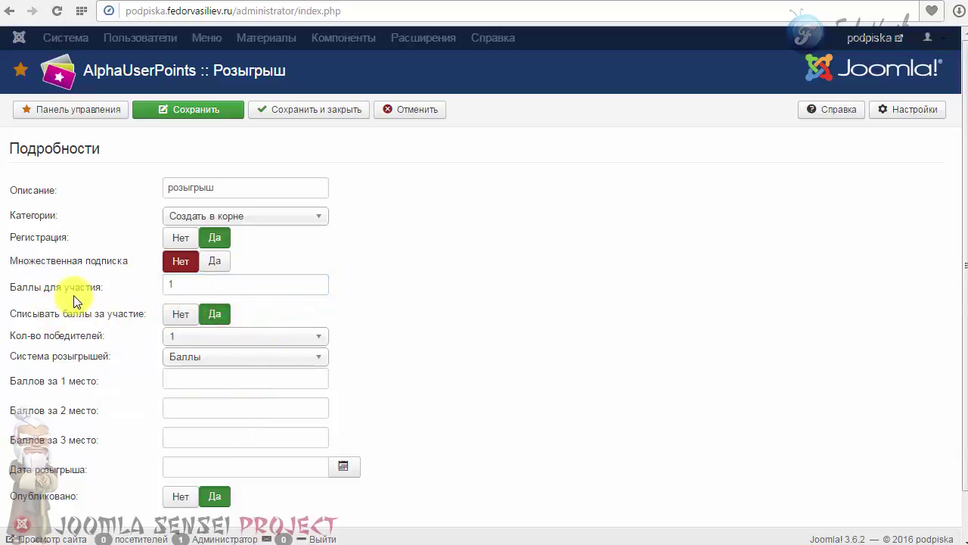
Choose 1 as the number of winners and Баллы as the raffle system.
click(206, 337)
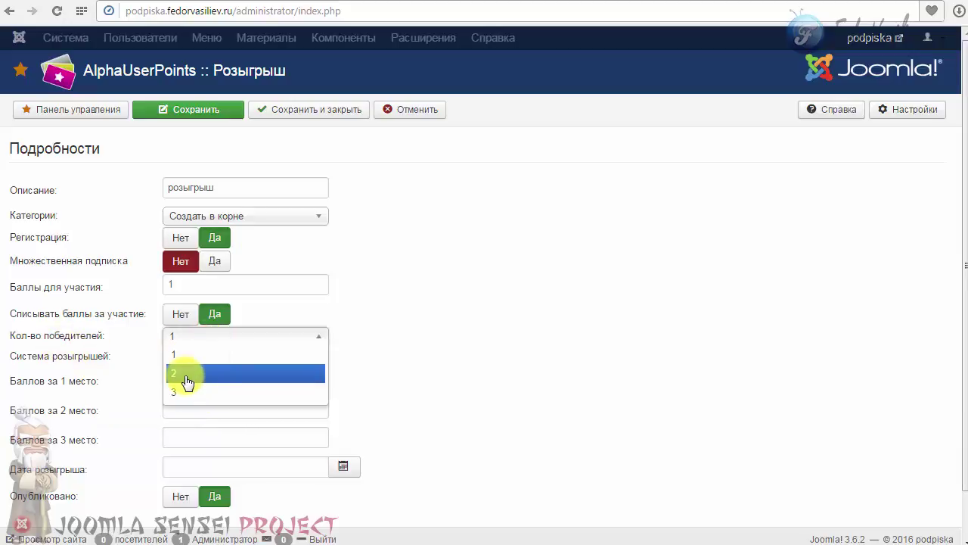
click(181, 354)
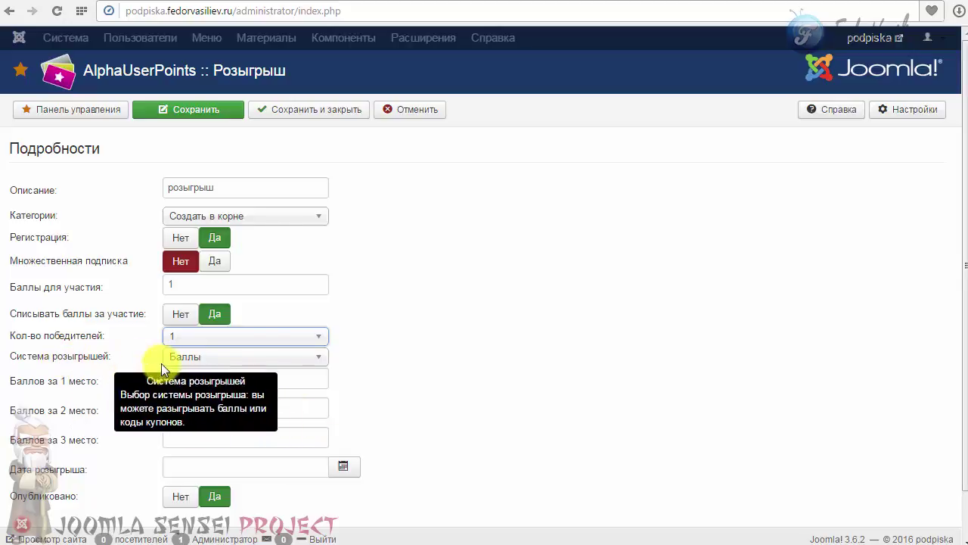
click(260, 357)
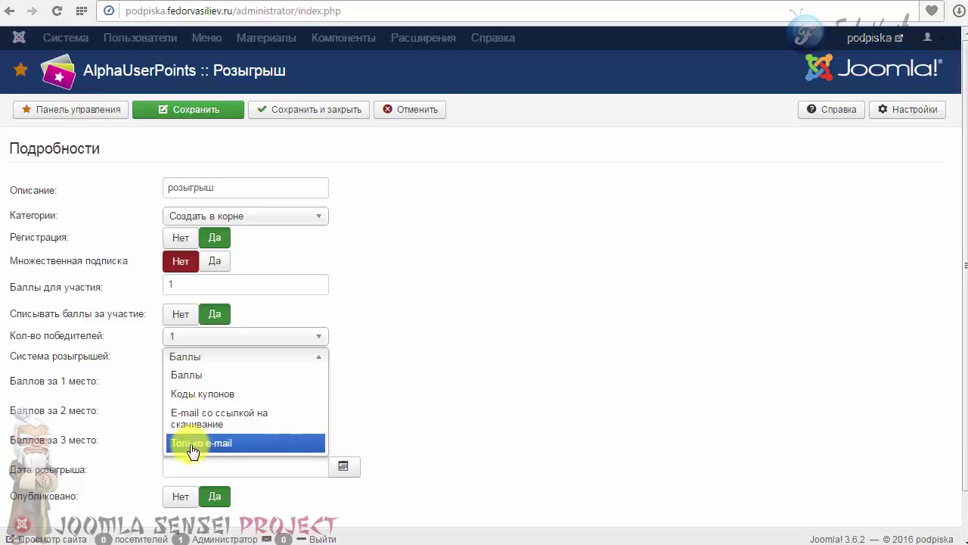
click(195, 365)
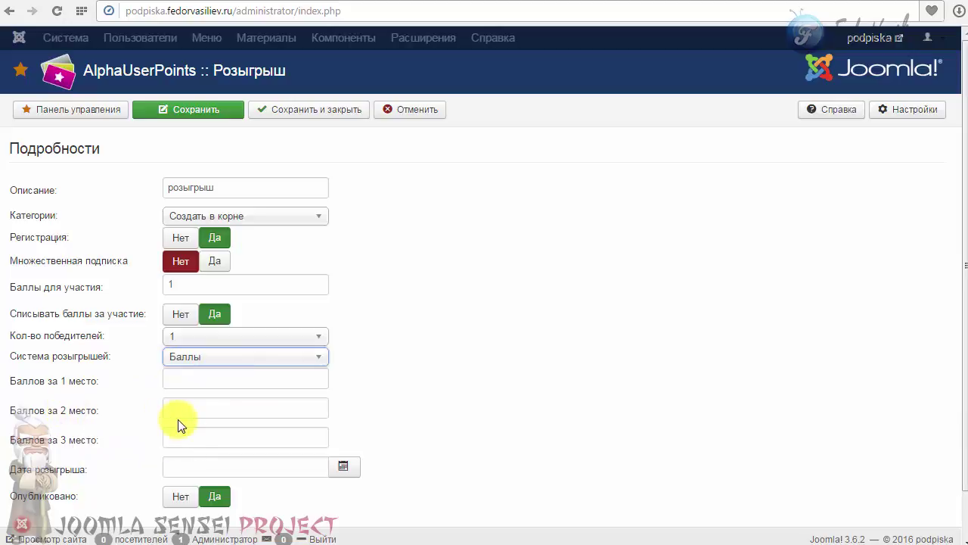
Set the points awarded for 1st place to 50.
click(188, 380)
click(182, 409)
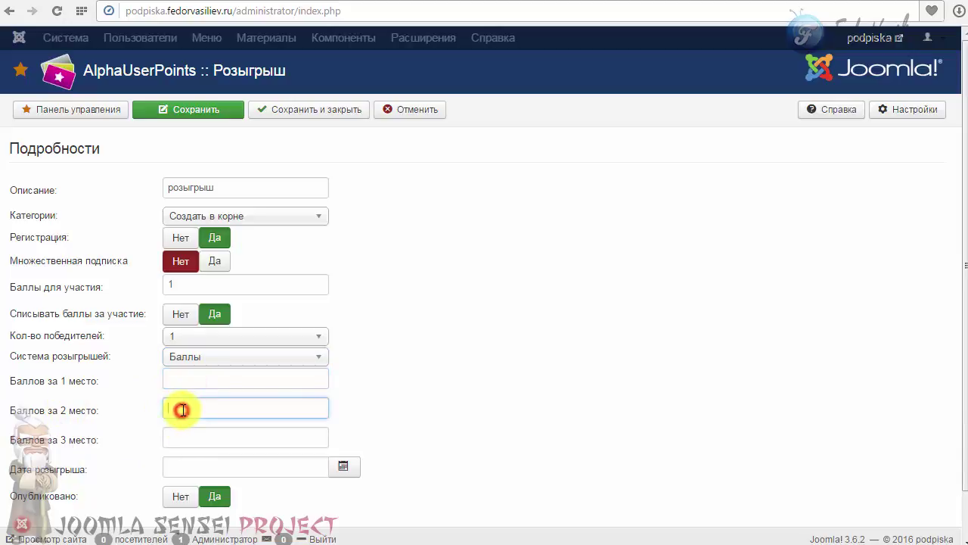
click(186, 437)
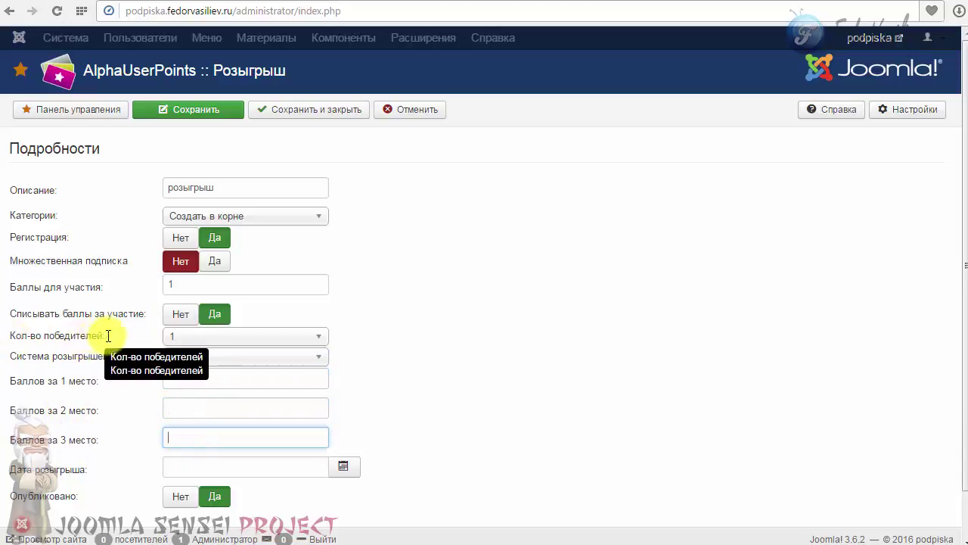
drag(108, 336, 32, 335)
click(64, 384)
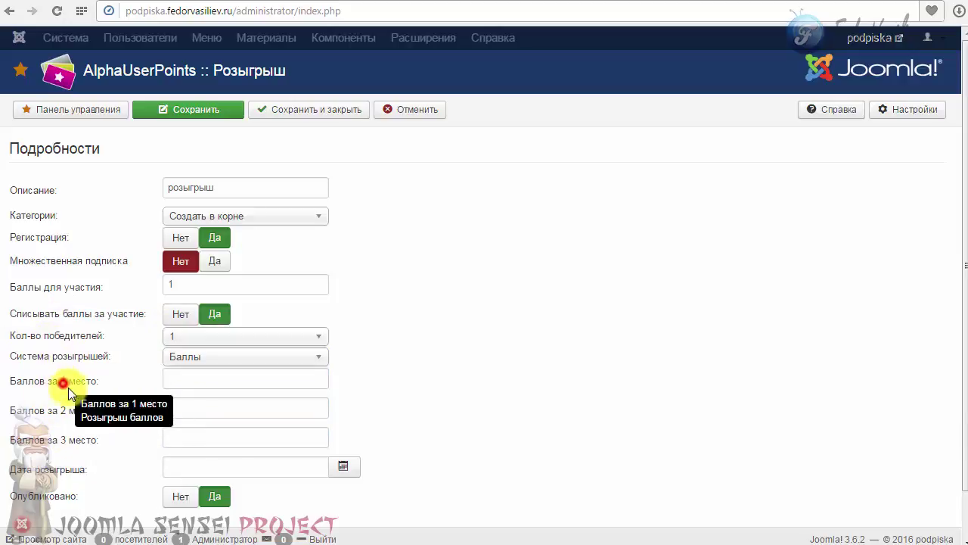
click(178, 380)
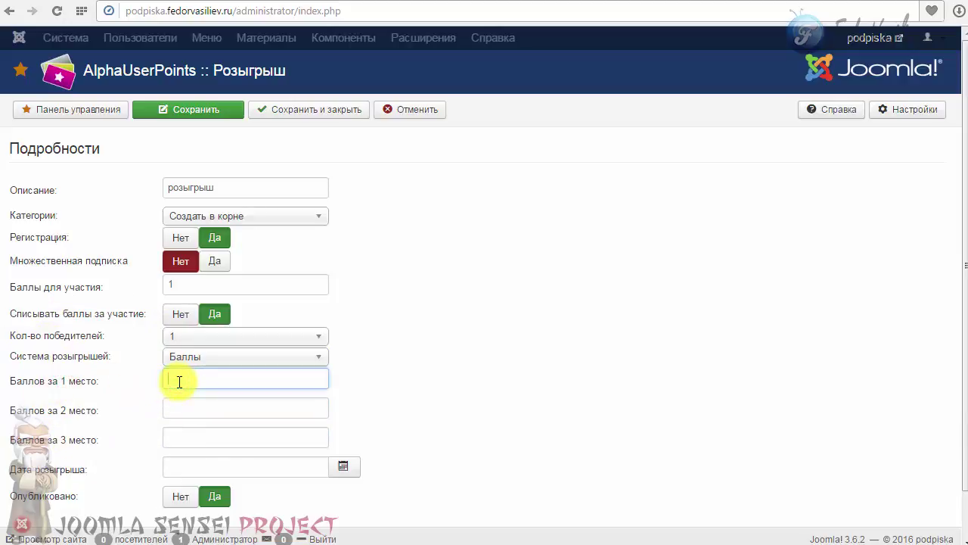
text(50)
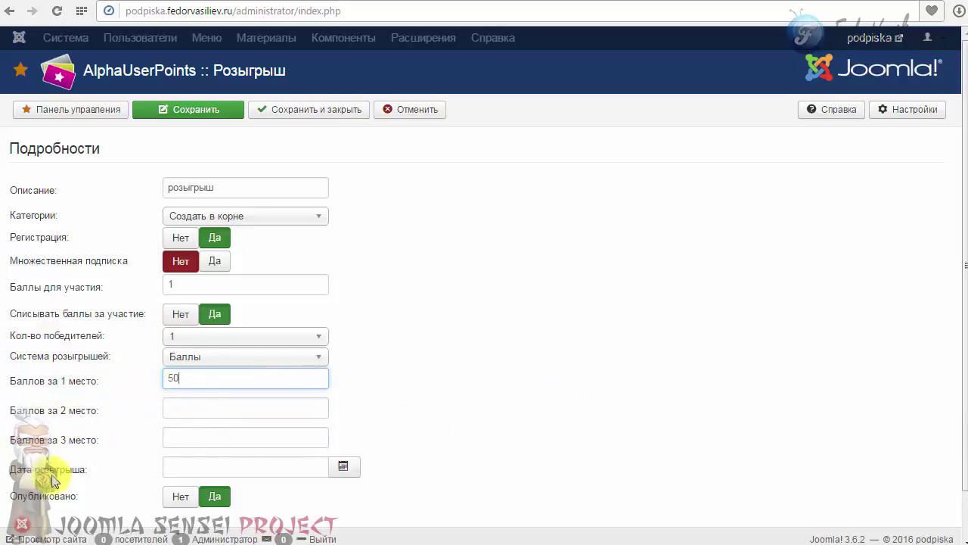
Set the raffle date to 18 October 2016, then save and close the raffle.
click(344, 468)
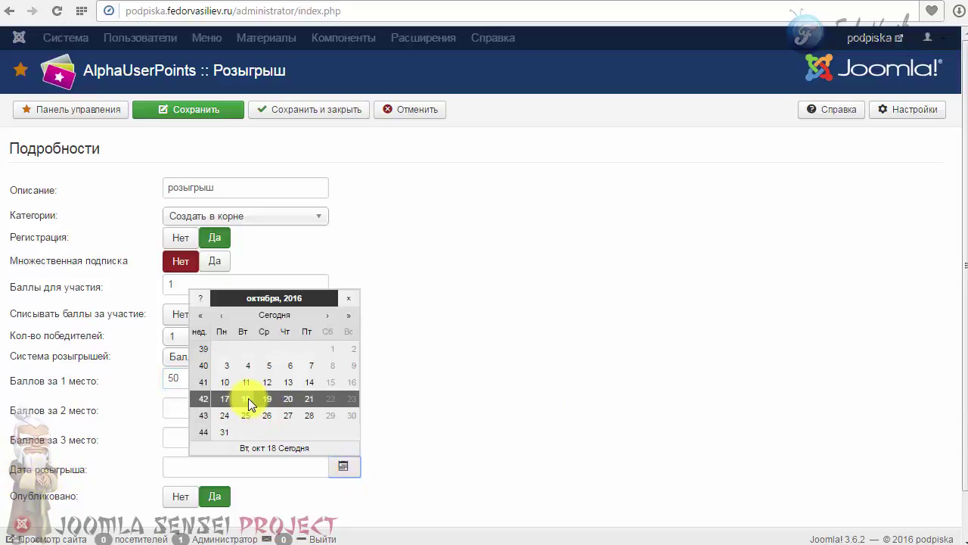
click(249, 398)
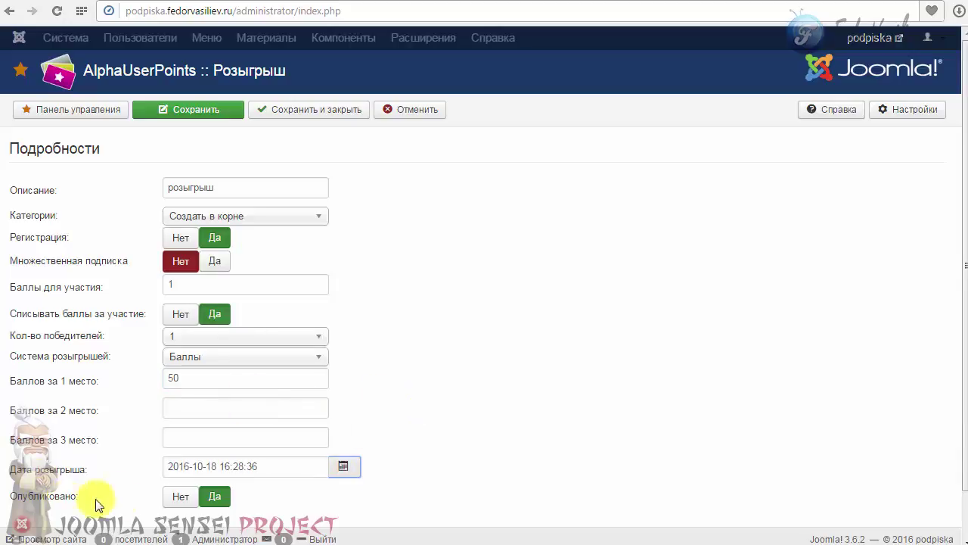
click(317, 119)
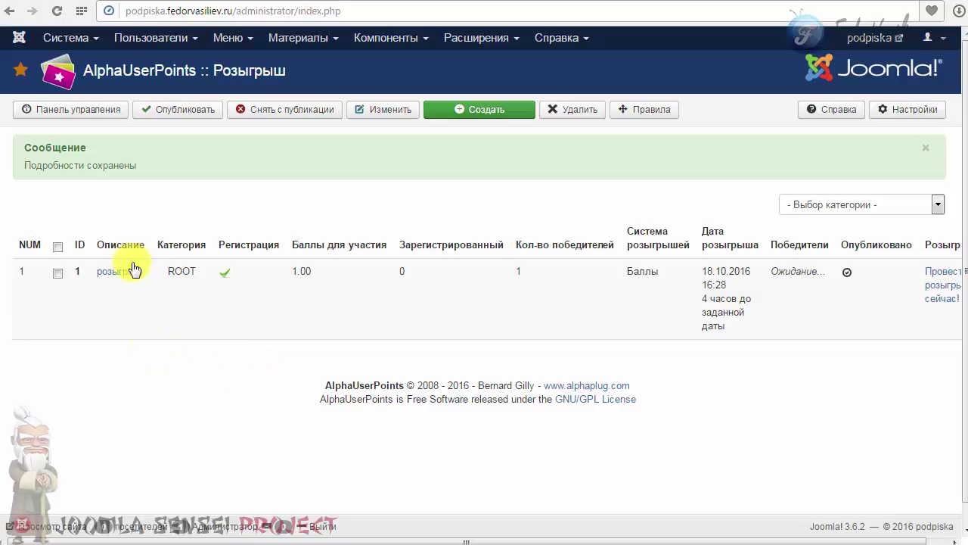
Review the saved raffle's description, category, registration status, participation points and number of registered participants in the raffle list.
drag(151, 271, 113, 277)
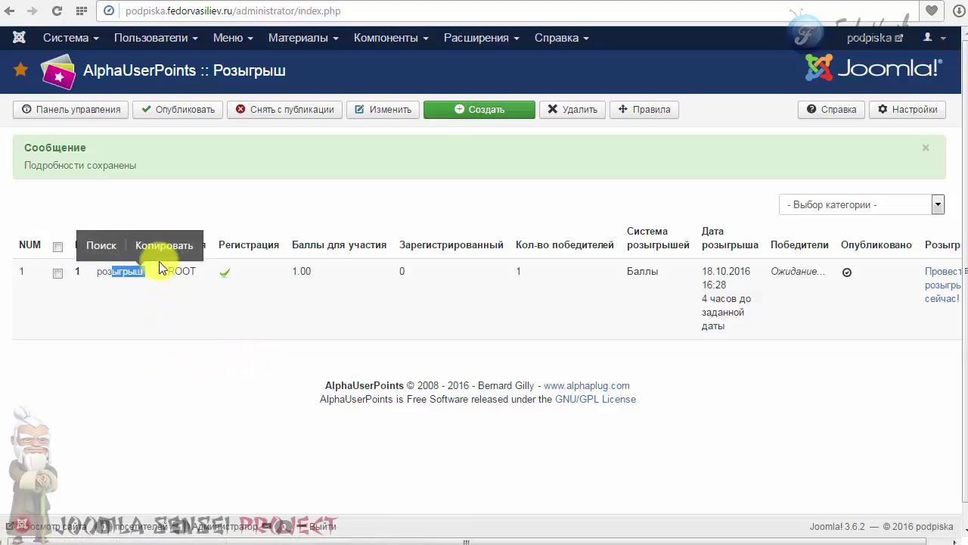
drag(196, 270, 168, 271)
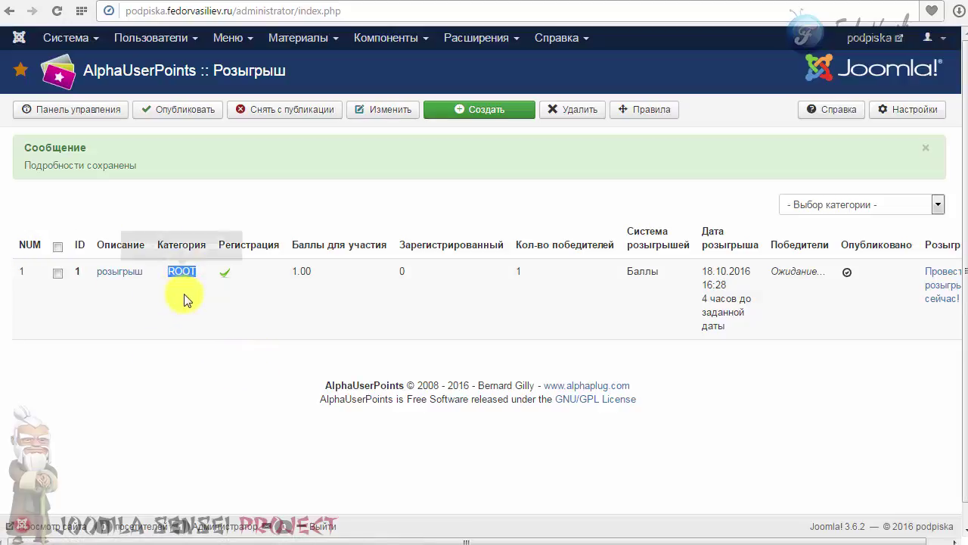
click(183, 292)
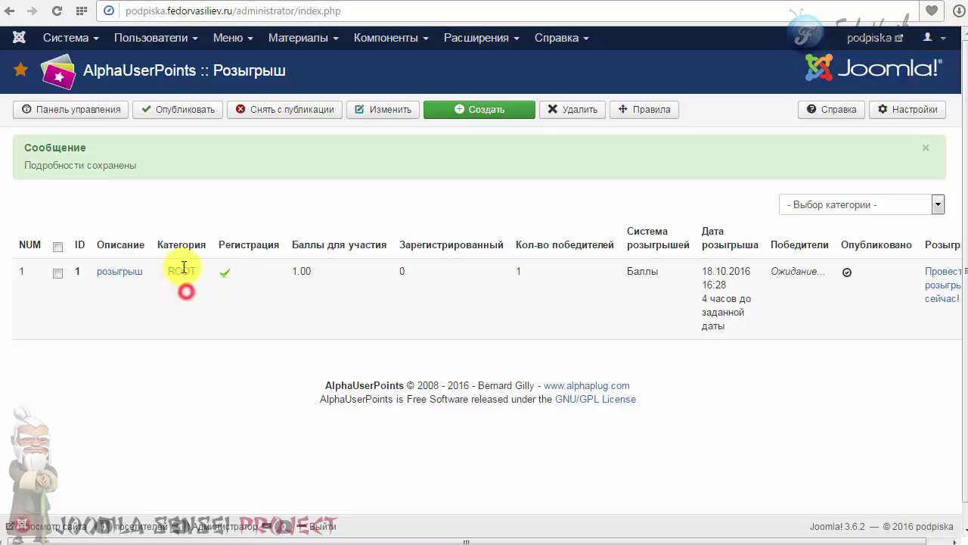
click(225, 272)
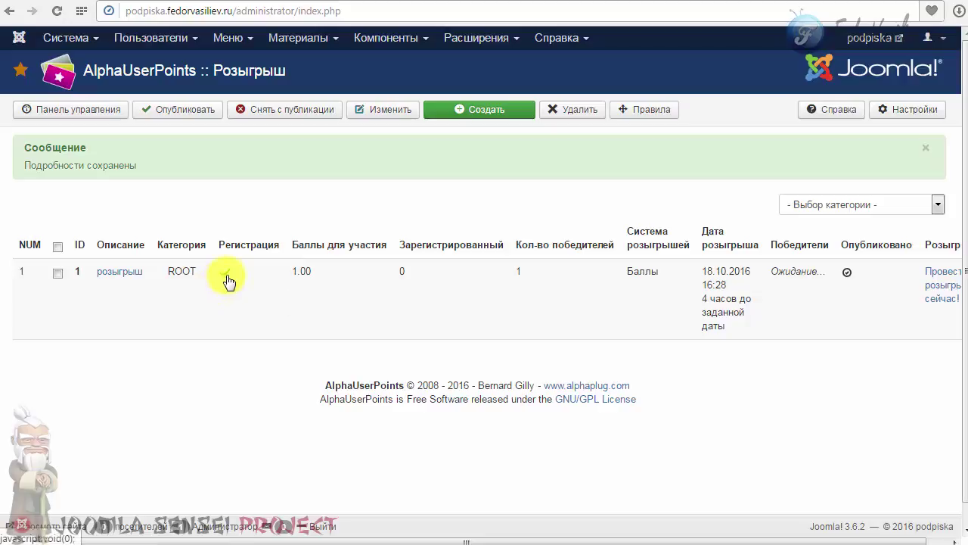
double_click(312, 271)
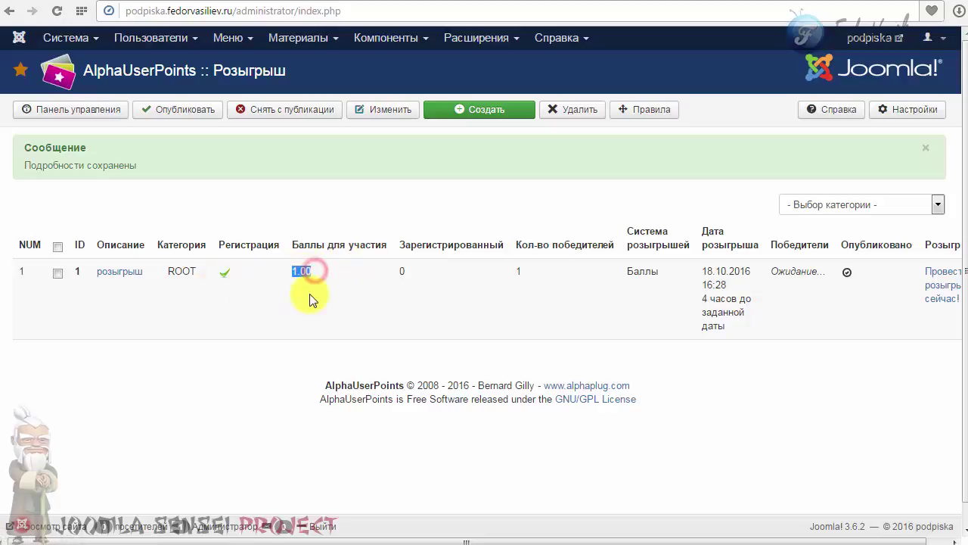
click(323, 295)
drag(321, 271, 295, 271)
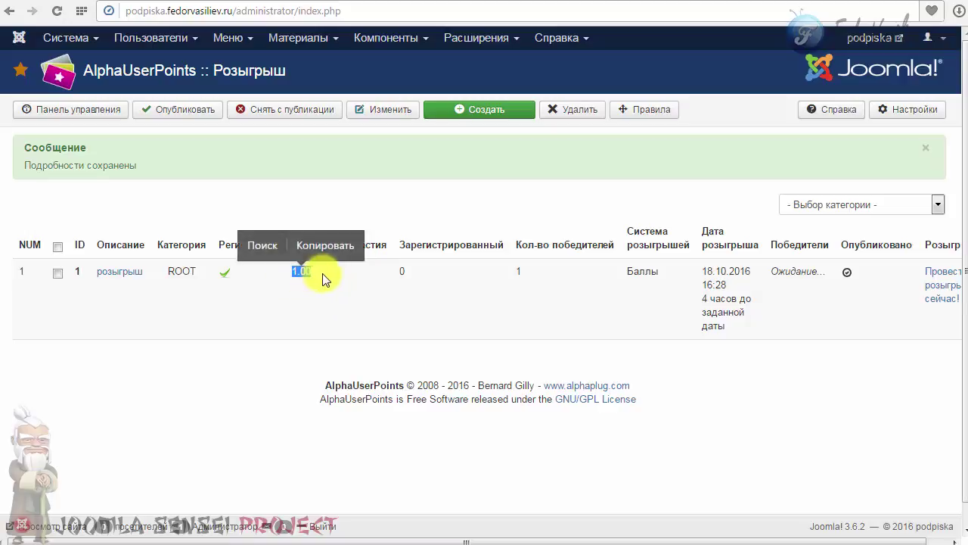
click(323, 277)
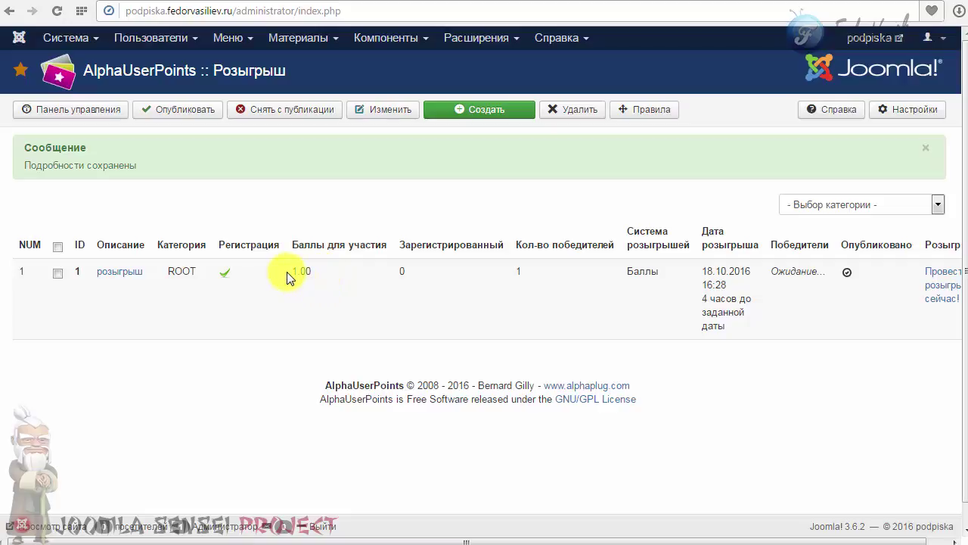
double_click(401, 272)
click(424, 281)
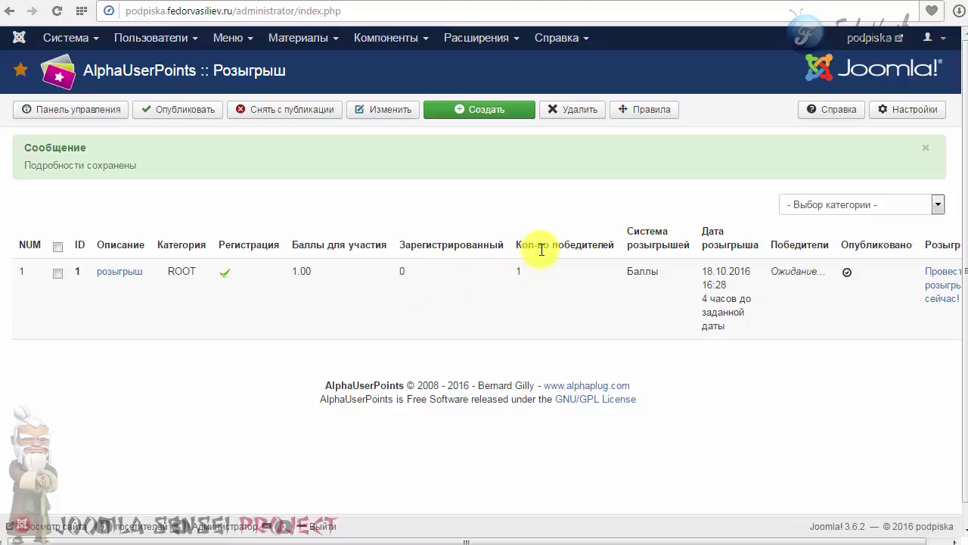
Review the raffle's number of winners, raffle system and draw date with the time remaining.
double_click(519, 271)
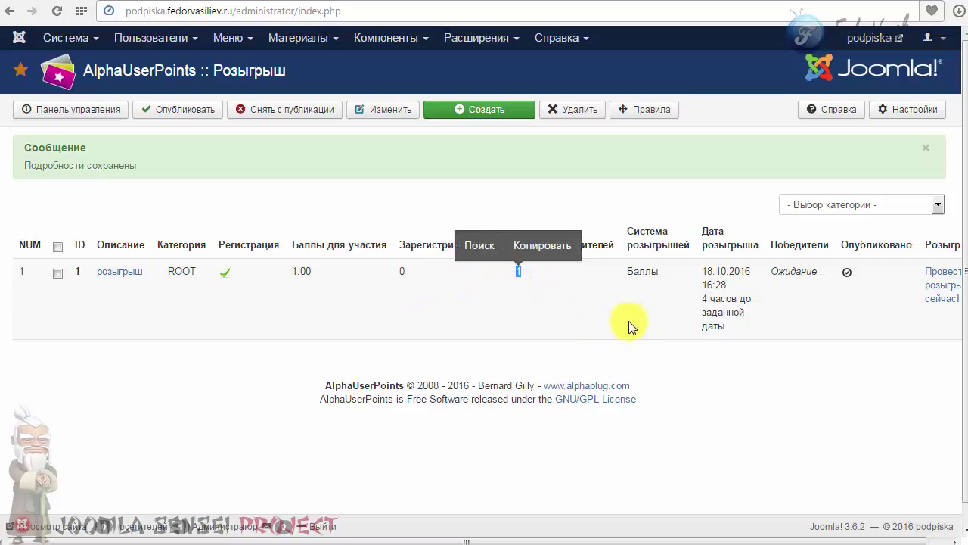
click(672, 270)
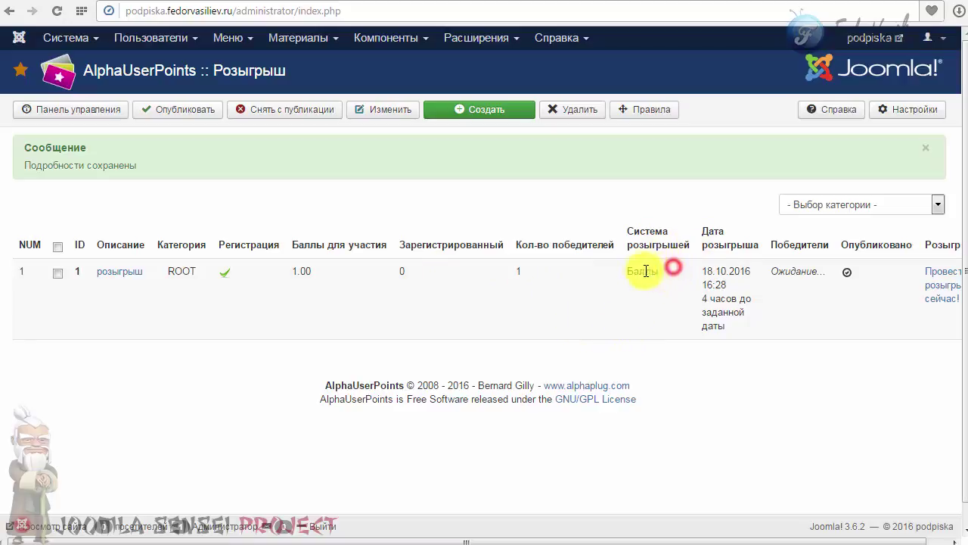
double_click(645, 271)
click(653, 285)
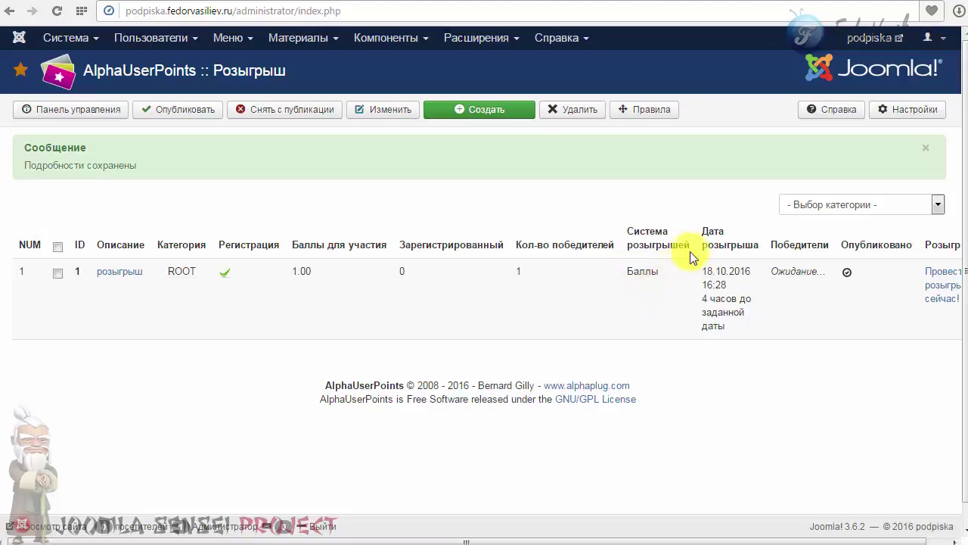
drag(687, 310, 756, 302)
click(789, 319)
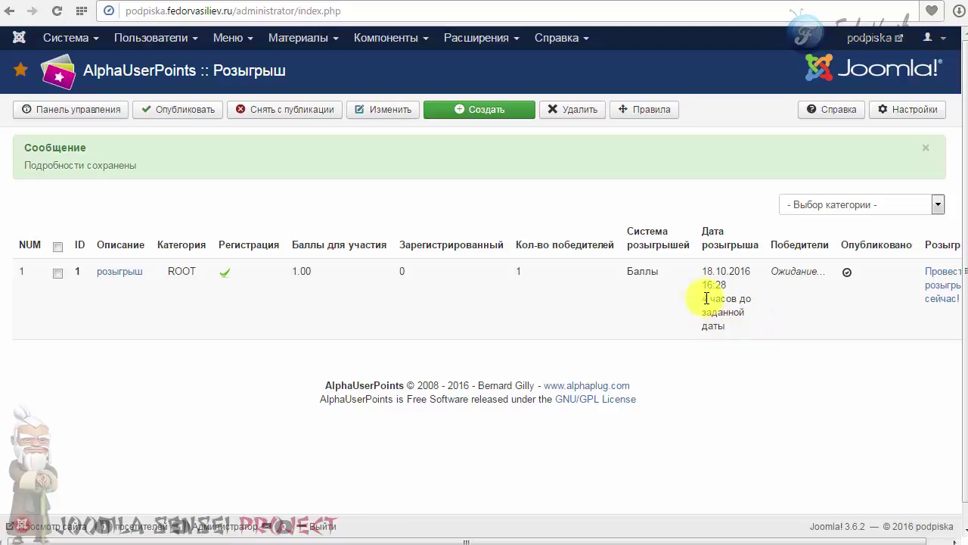
drag(696, 274, 738, 329)
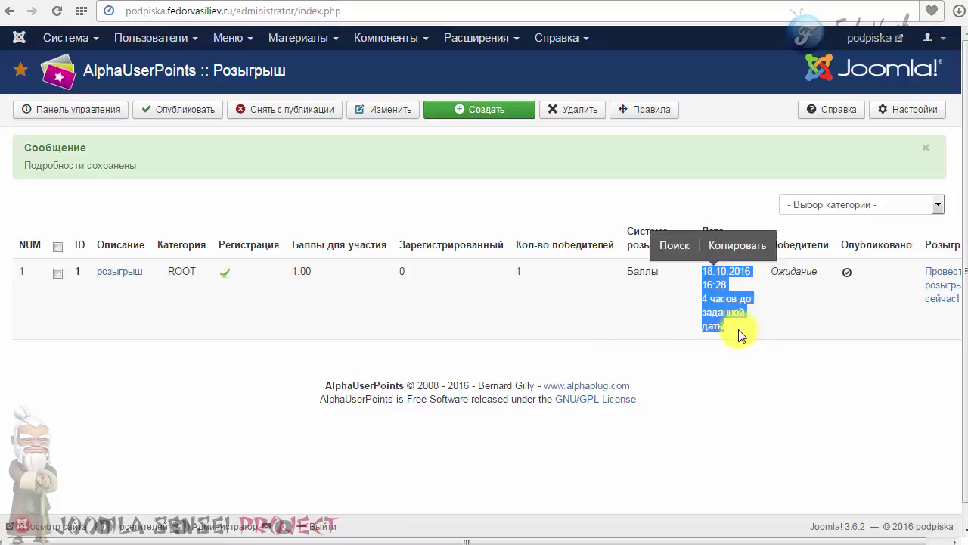
click(738, 328)
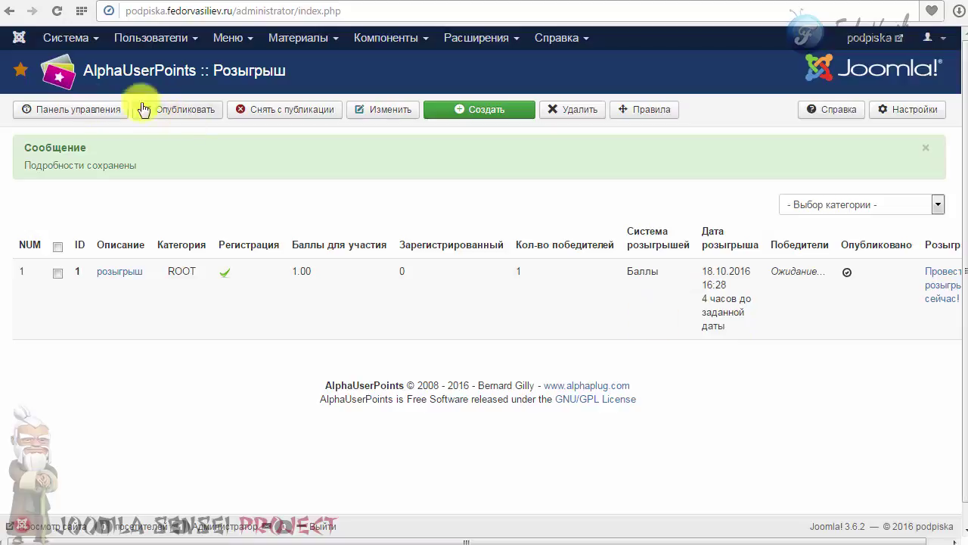
Check the server time zone in Joomla's global configuration and leave without changing it.
click(76, 111)
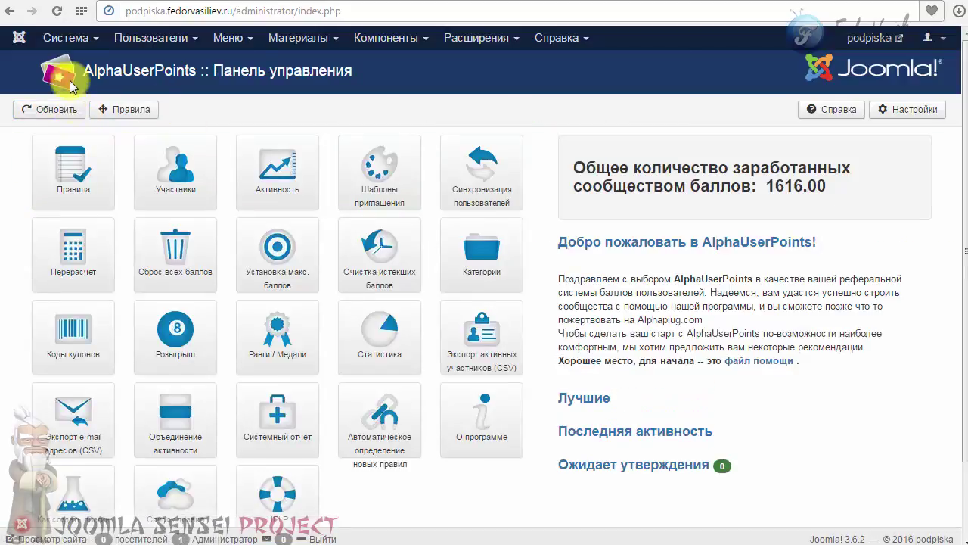
click(67, 39)
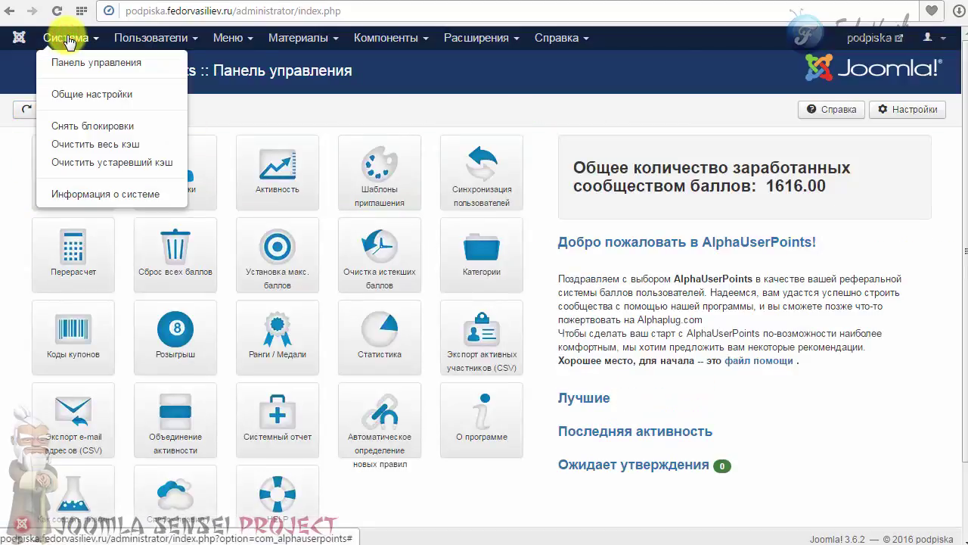
click(90, 94)
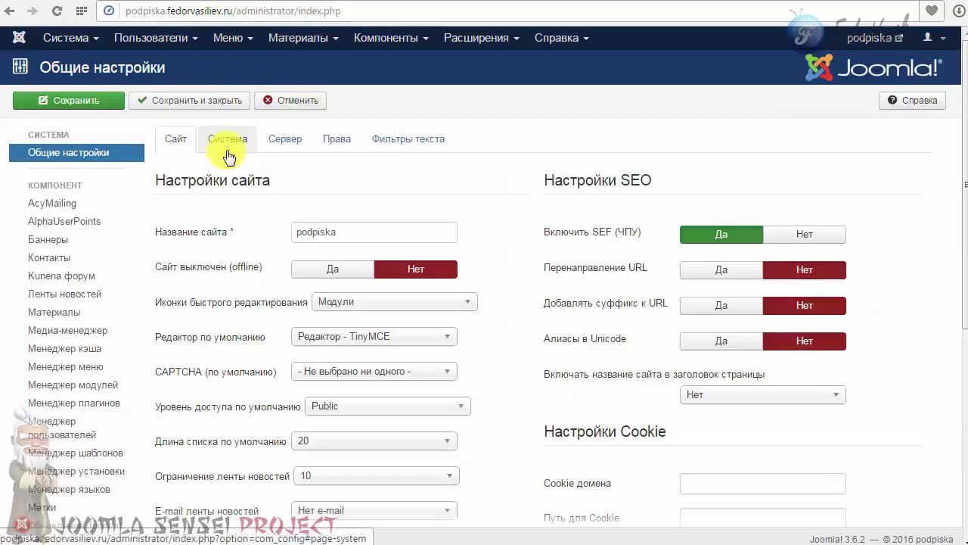
scroll(227, 157, down, 4)
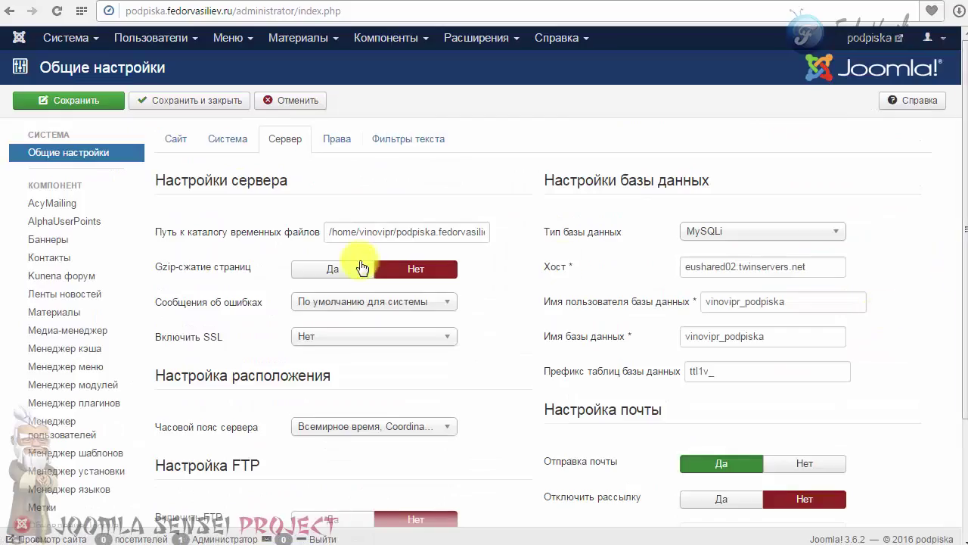
click(277, 140)
scroll(197, 242, down, 3)
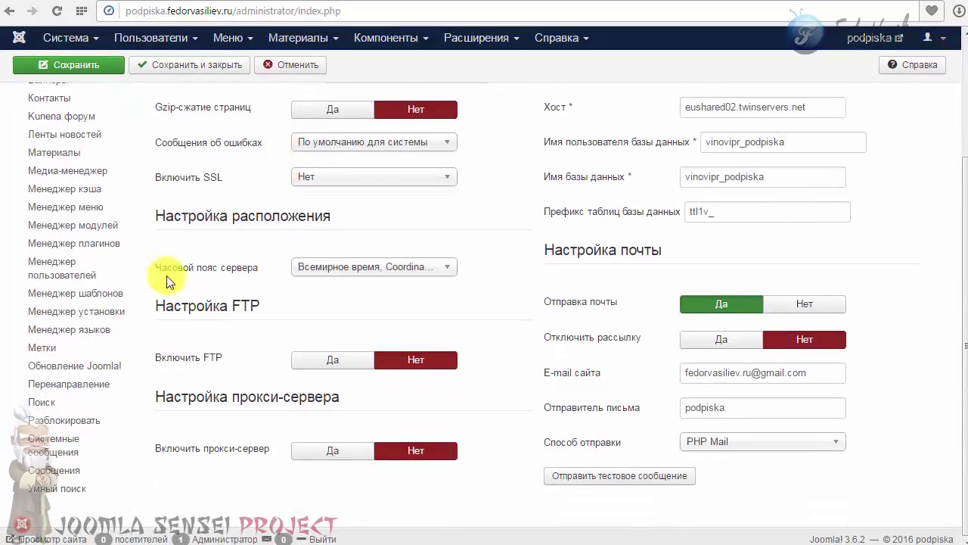
click(338, 271)
drag(447, 318, 475, 305)
click(476, 304)
scroll(476, 302, up, 3)
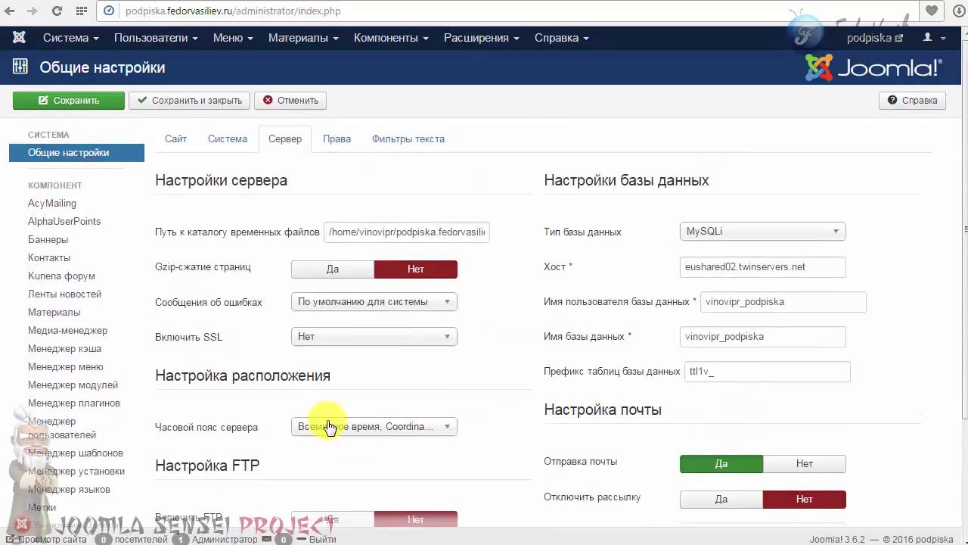
click(295, 105)
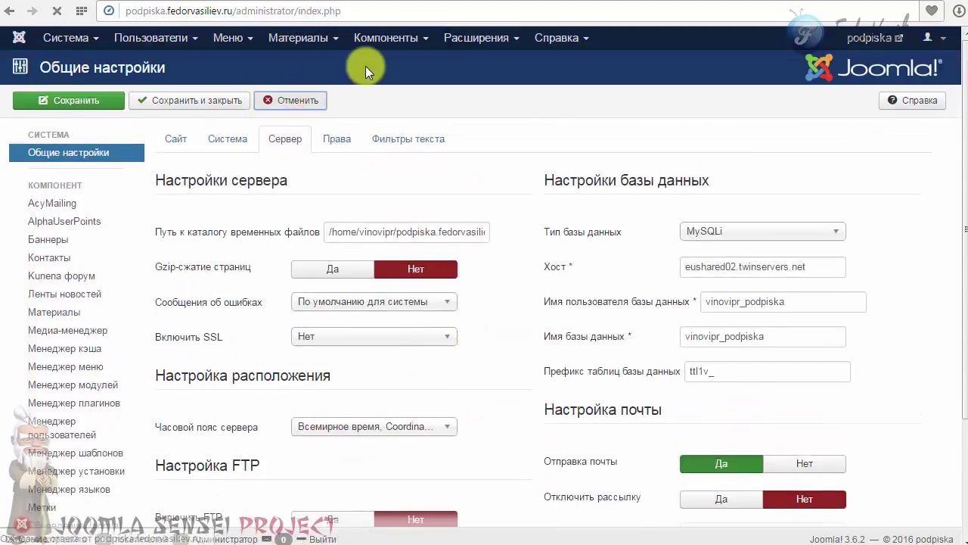
Reopen the AlphaUserPoints raffle list and check the time remaining until the draw.
click(378, 47)
click(383, 80)
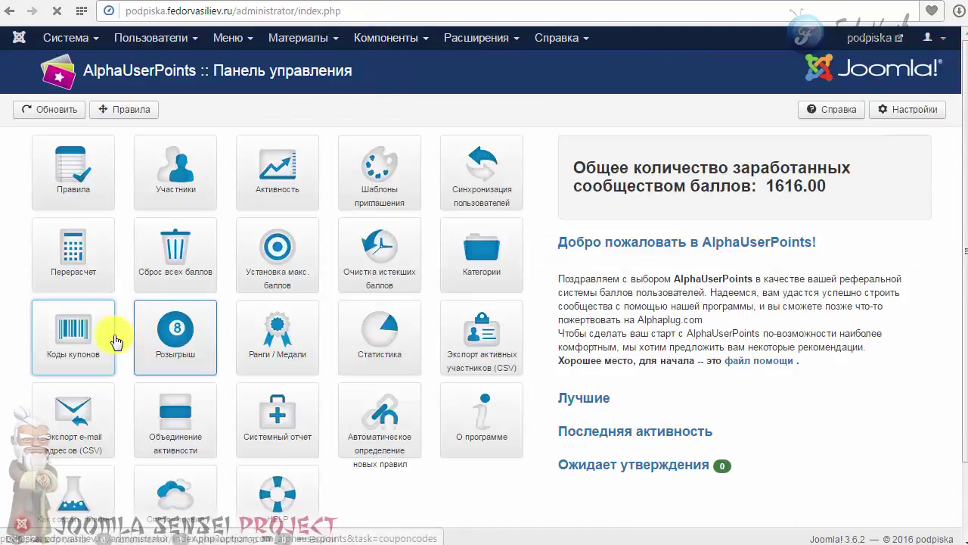
click(136, 333)
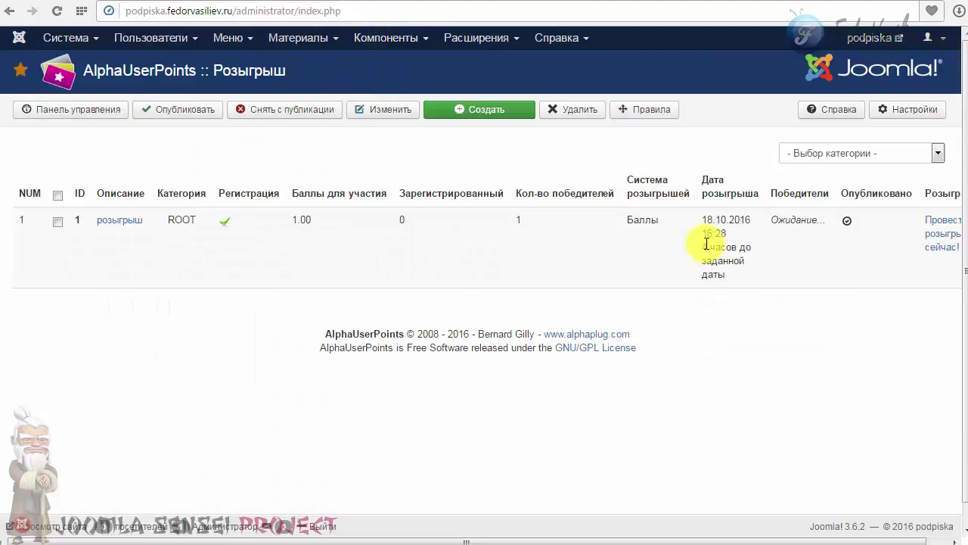
drag(705, 245, 746, 275)
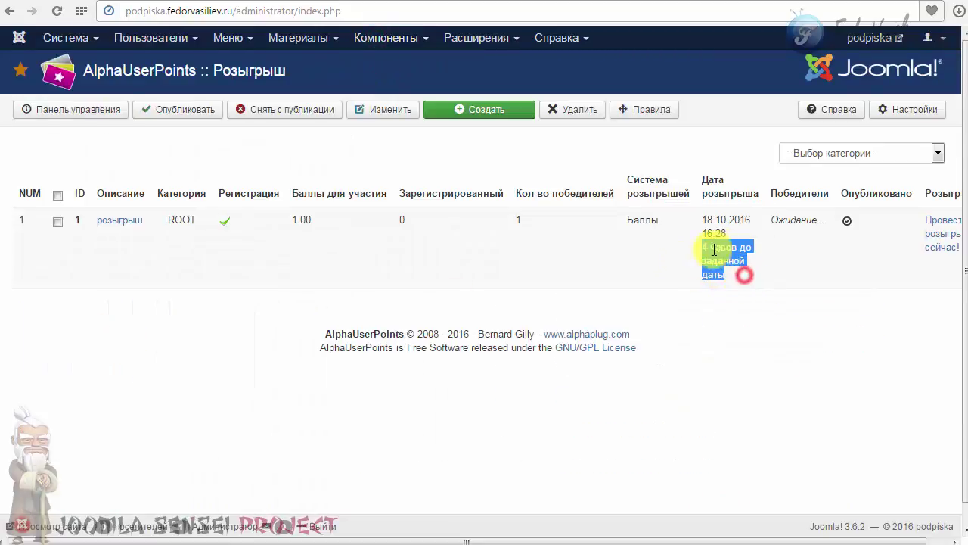
click(740, 286)
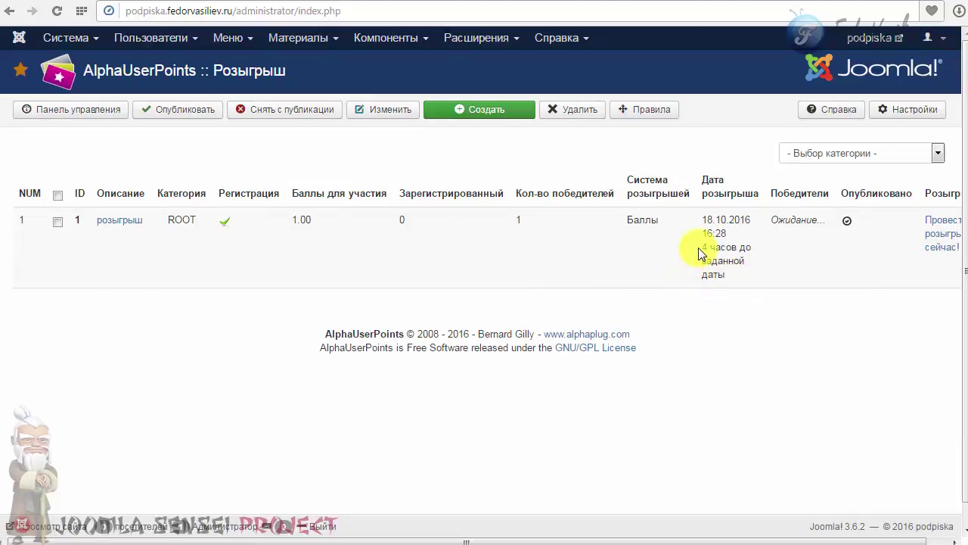
triple_click(694, 250)
click(731, 270)
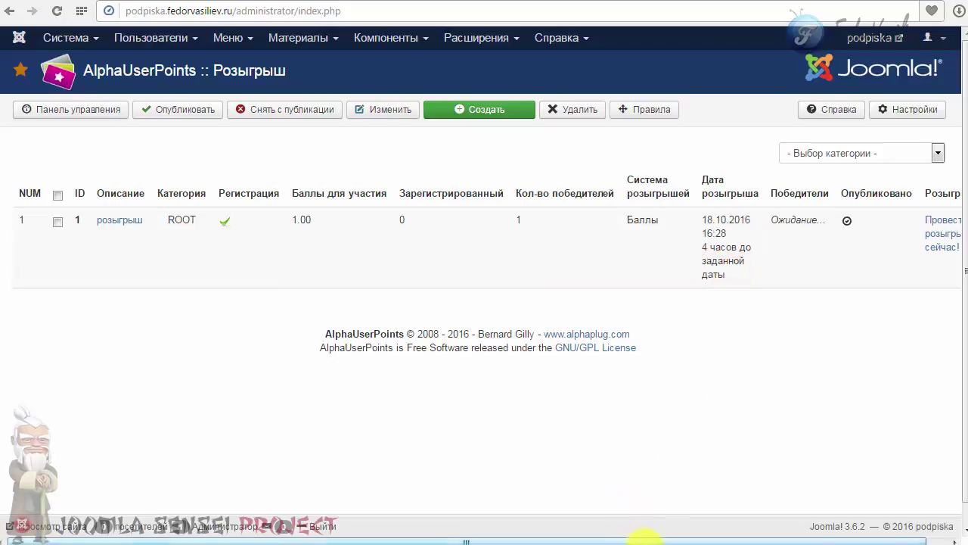
Examine the raffle's draw date, winners status, publication status and the option to run the draw immediately.
click(648, 541)
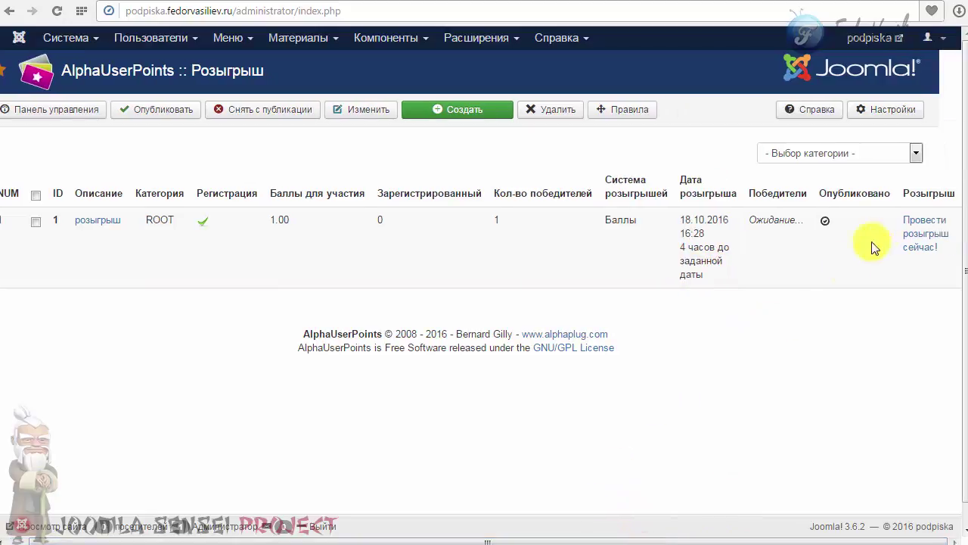
click(936, 231)
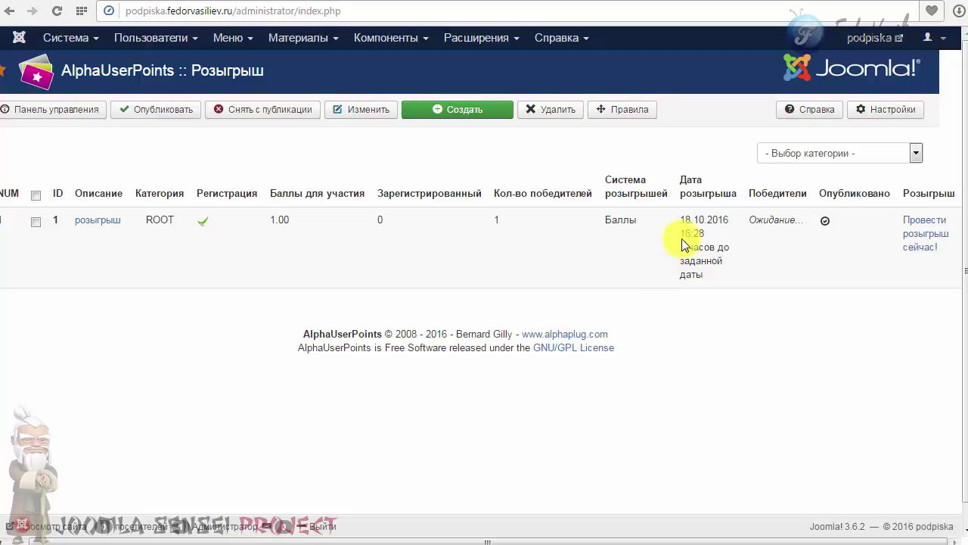
drag(682, 248, 700, 285)
click(687, 270)
click(718, 277)
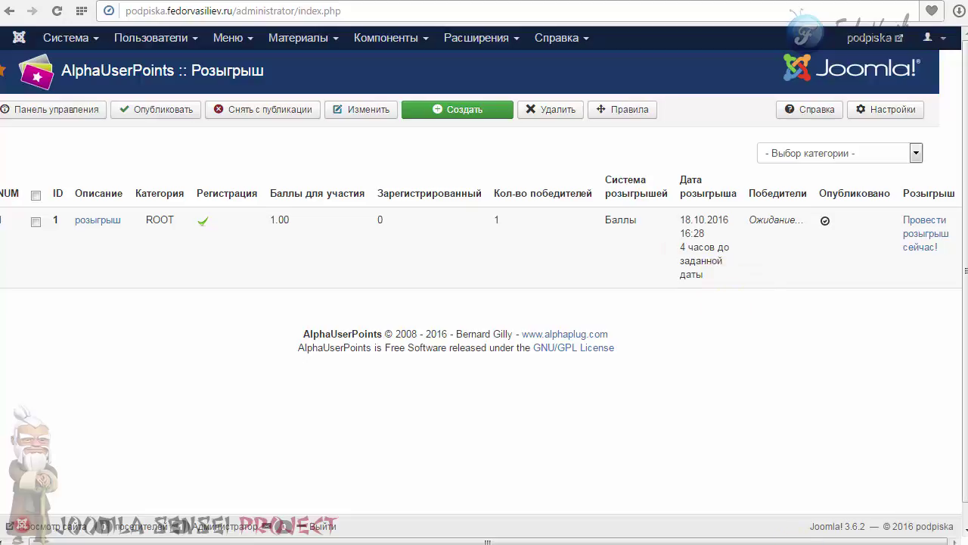
drag(676, 219, 704, 277)
click(714, 264)
click(709, 281)
drag(747, 220, 793, 220)
click(789, 240)
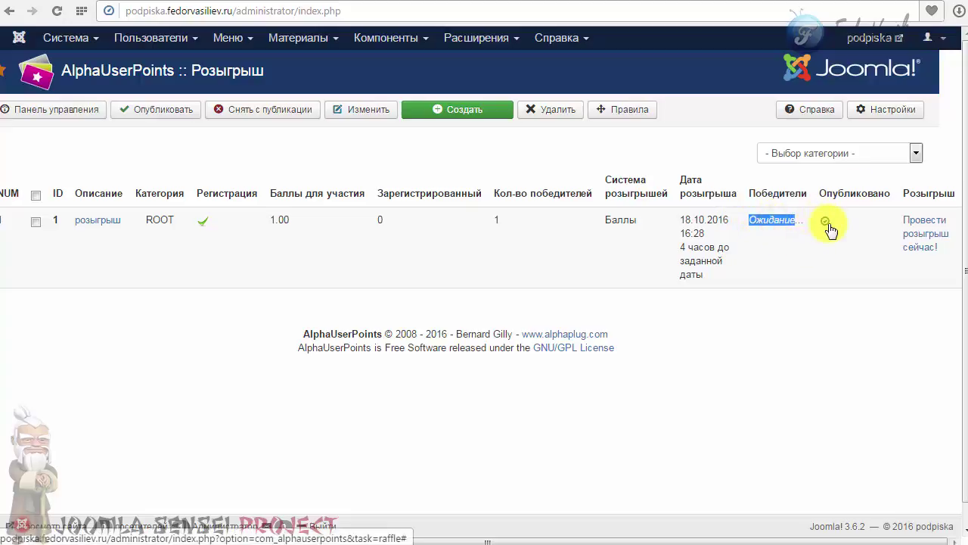
Try to run the raffle draw immediately from the raffle list and dismiss the notice.
click(740, 259)
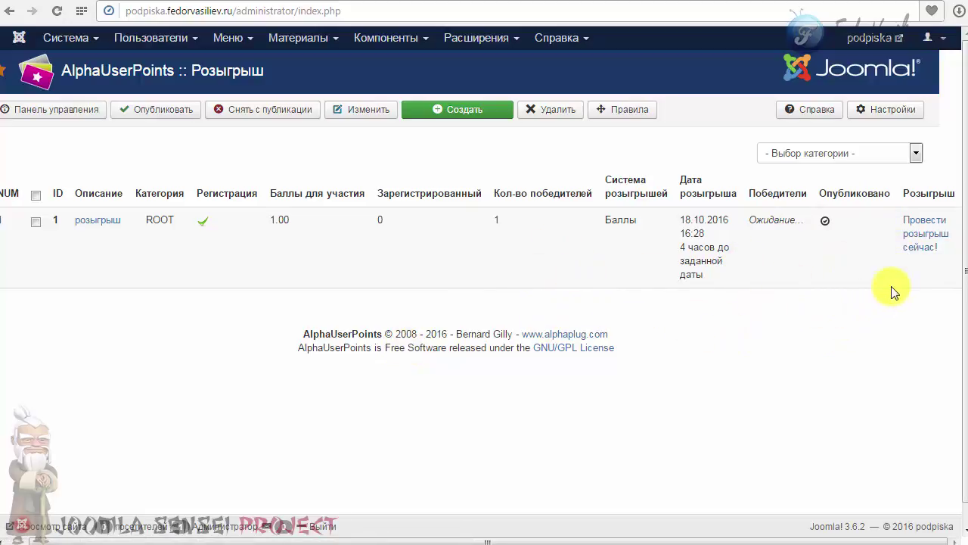
click(915, 224)
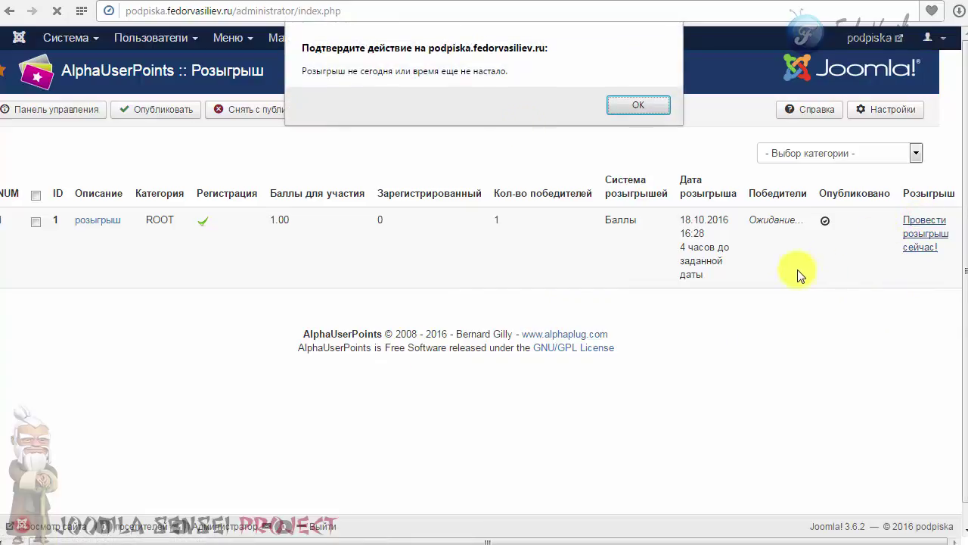
click(635, 110)
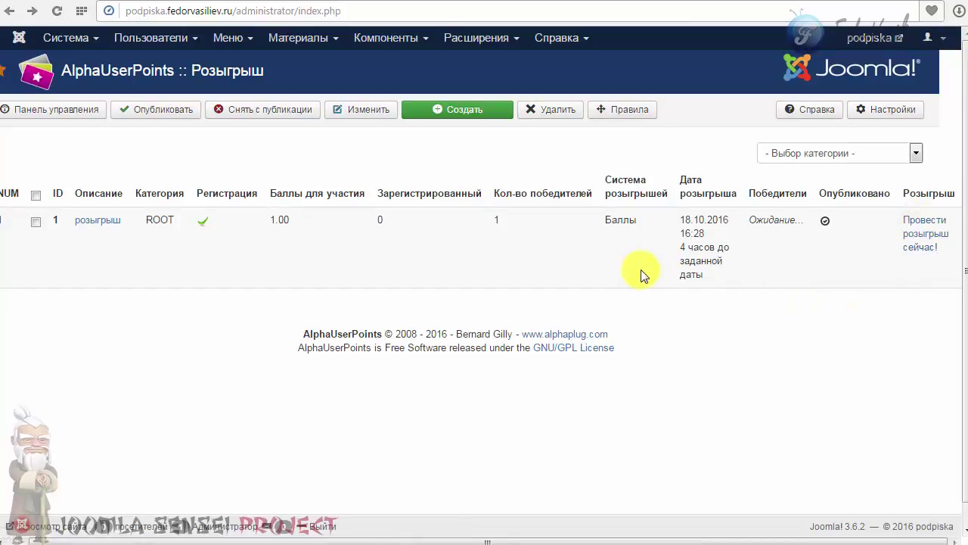
Open the raffle's details, check the time in its draw date, and leave without changing anything.
click(99, 227)
scroll(464, 324, down, 1)
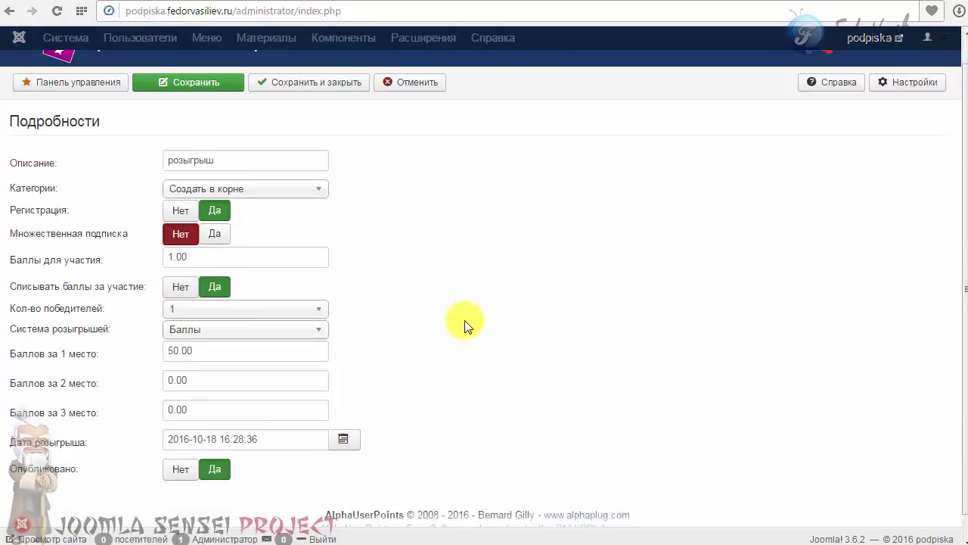
click(205, 421)
double_click(205, 421)
click(205, 422)
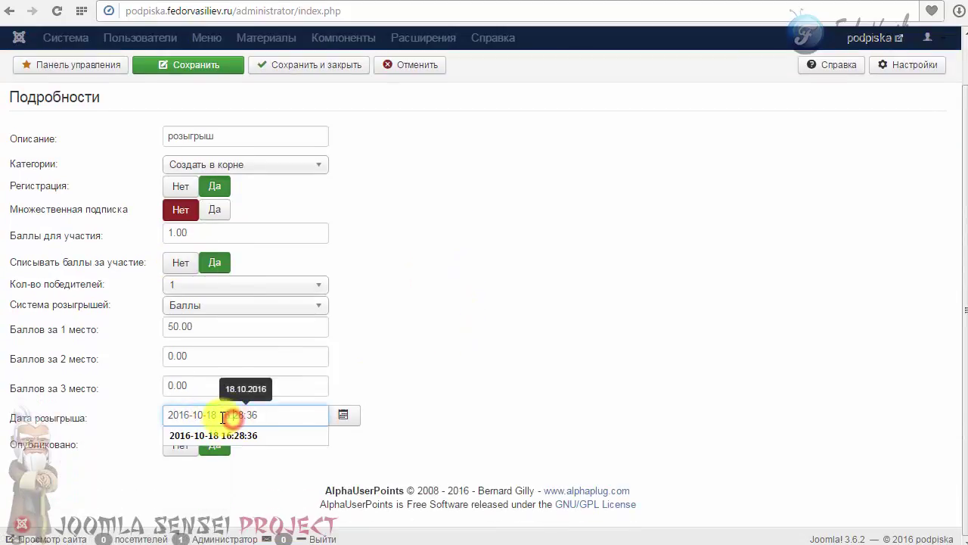
click(439, 412)
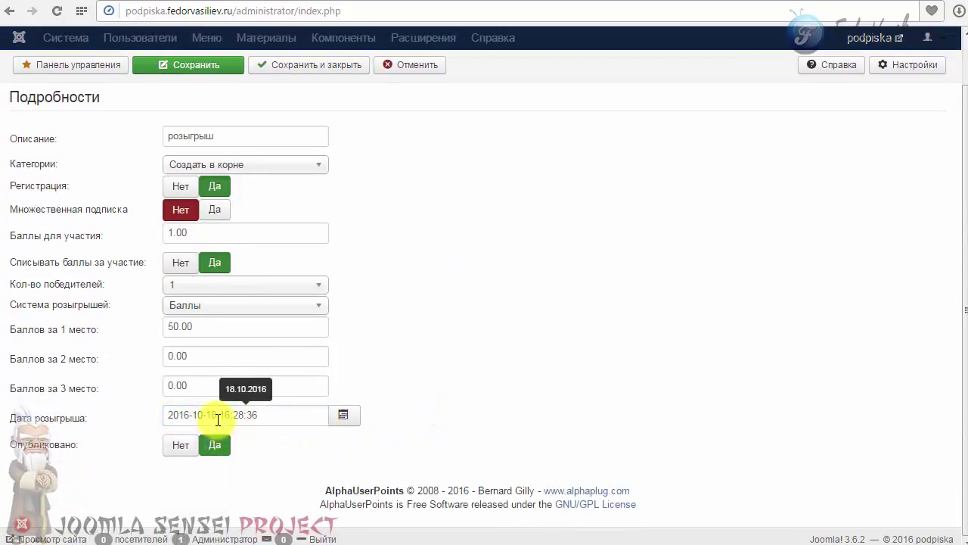
drag(246, 414, 219, 418)
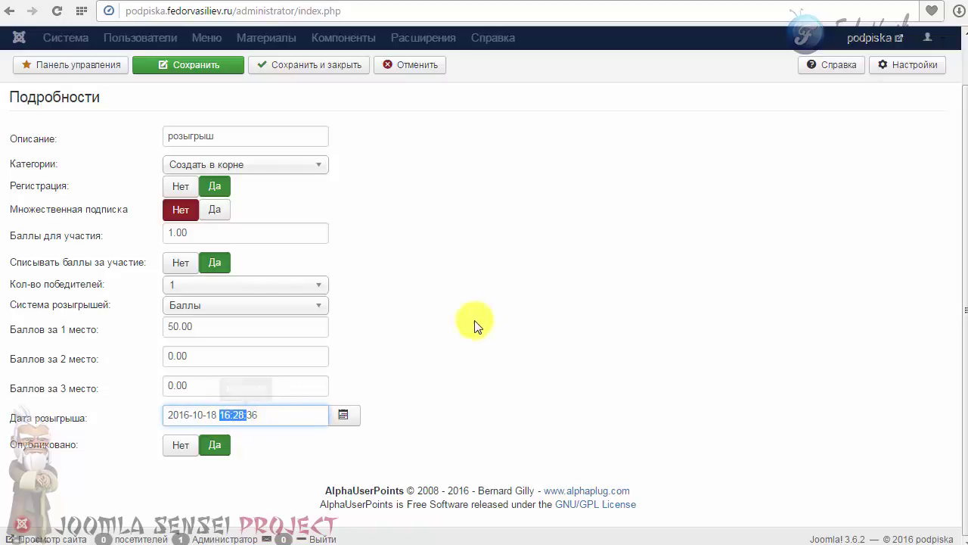
scroll(469, 311, up, 1)
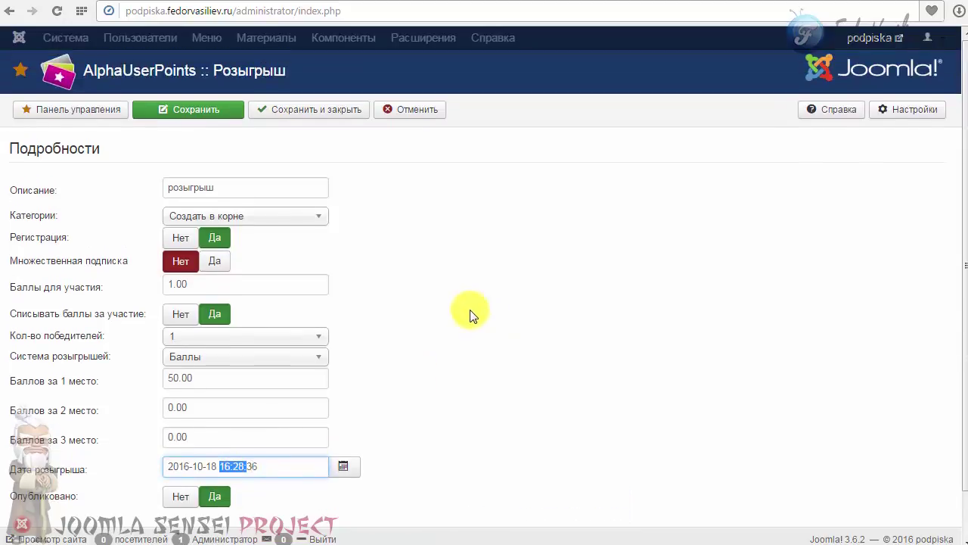
click(428, 109)
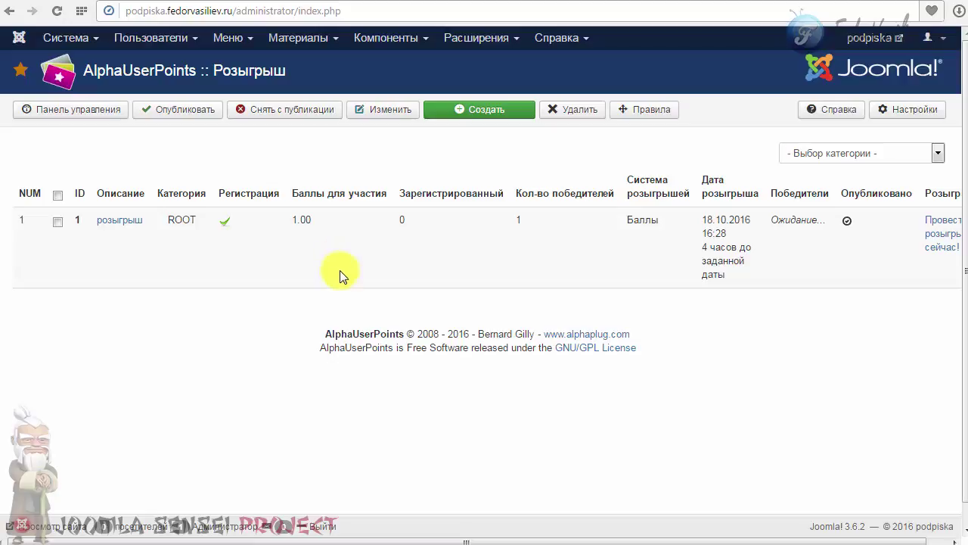
Create a new article titled "розыгрыш" and mark it as featured.
mouse_move(277, 36)
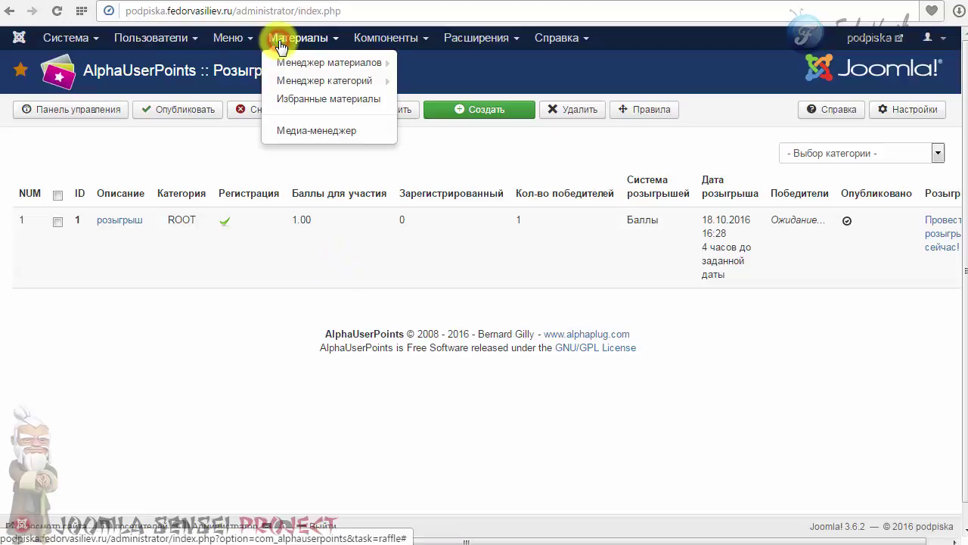
mouse_move(284, 62)
click(432, 64)
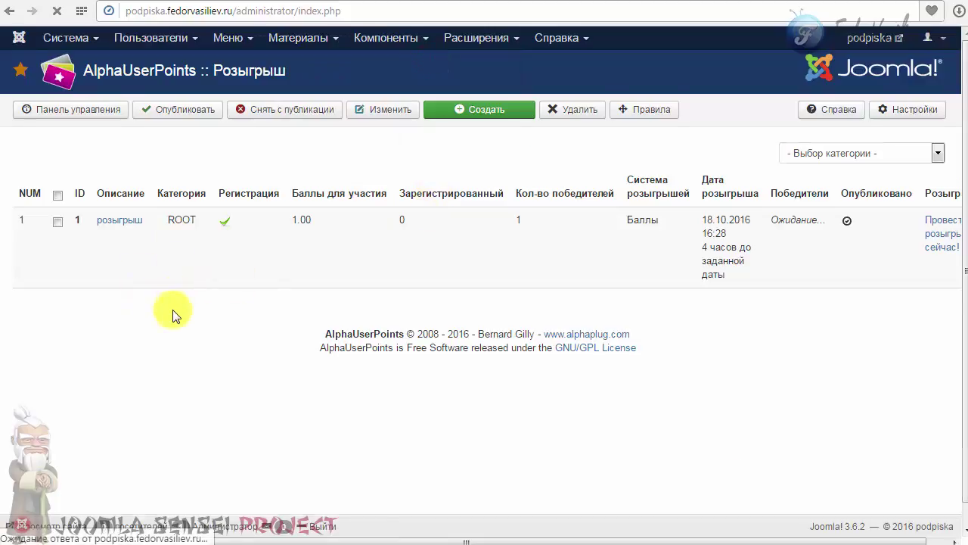
click(39, 186)
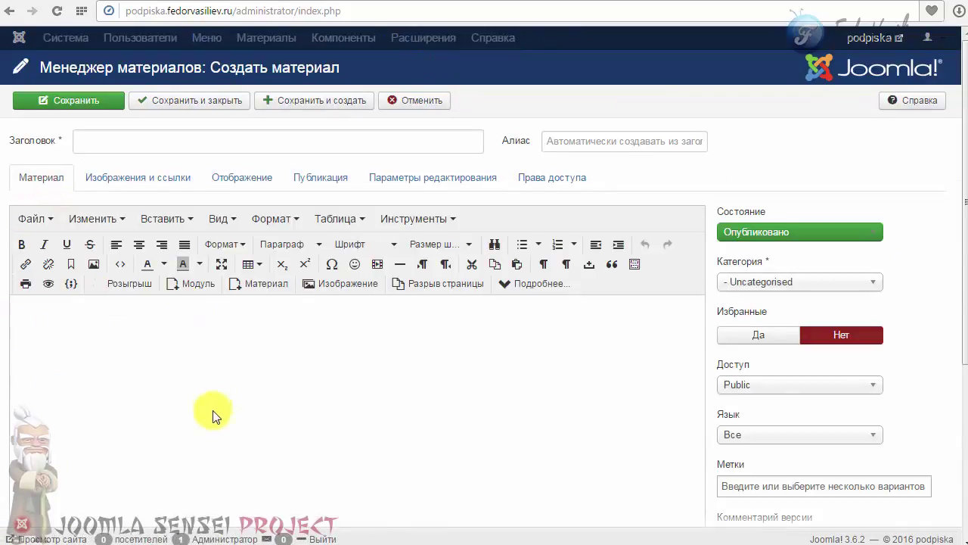
scroll(242, 302, down, 3)
scroll(350, 306, up, 2)
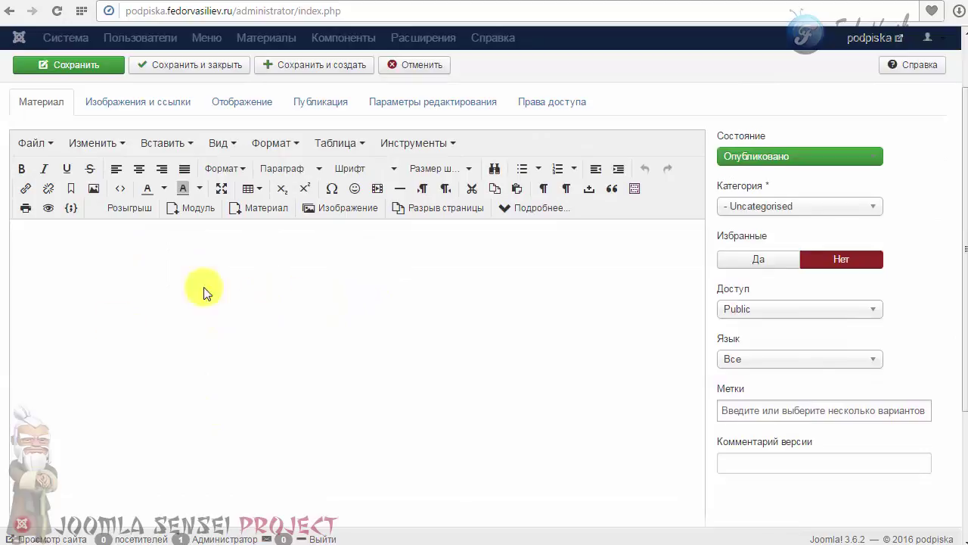
scroll(329, 323, up, 1)
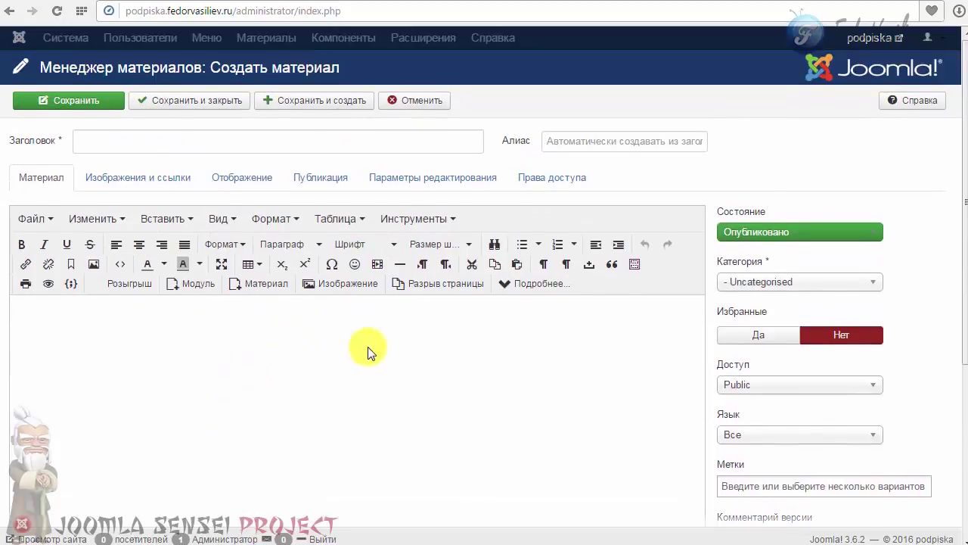
click(152, 146)
text(розыгрыш)
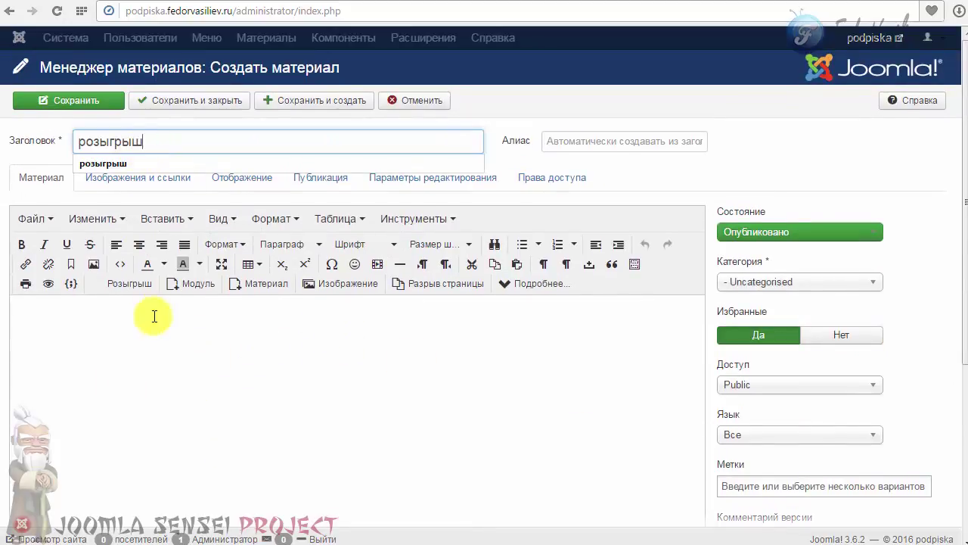
Insert the "розыгрыш" raffle into the article body using the editor's raffle insertion tool.
click(156, 311)
scroll(167, 309, down, 1)
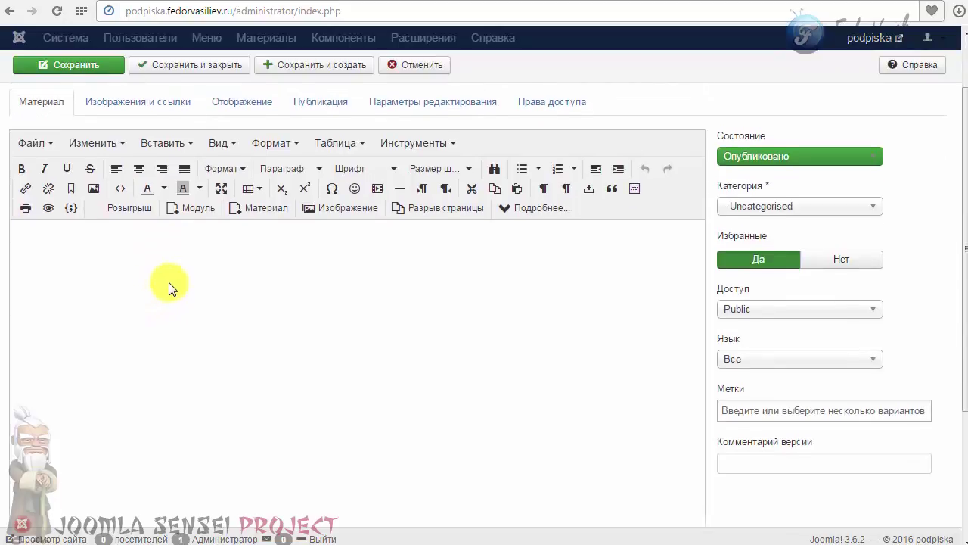
scroll(169, 285, down, 2)
scroll(168, 285, up, 3)
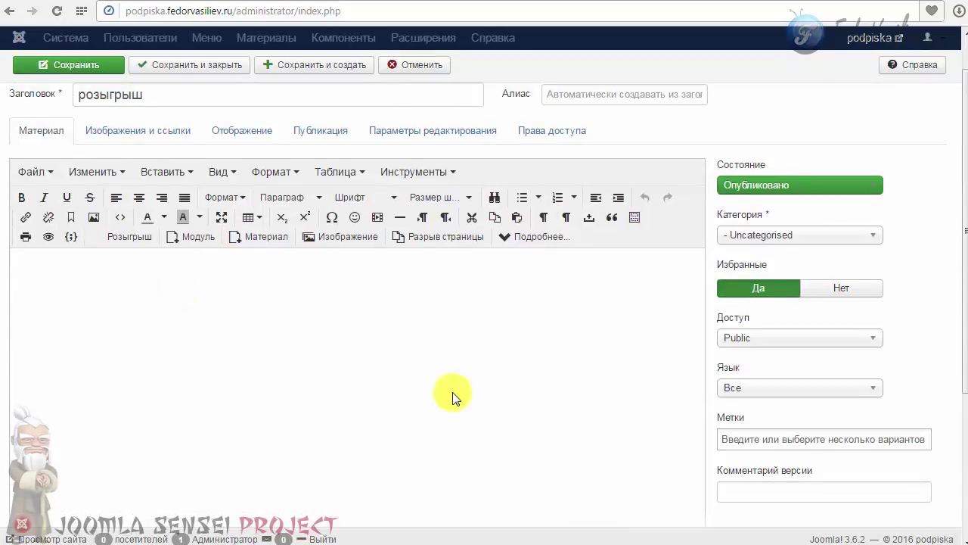
scroll(477, 392, up, 1)
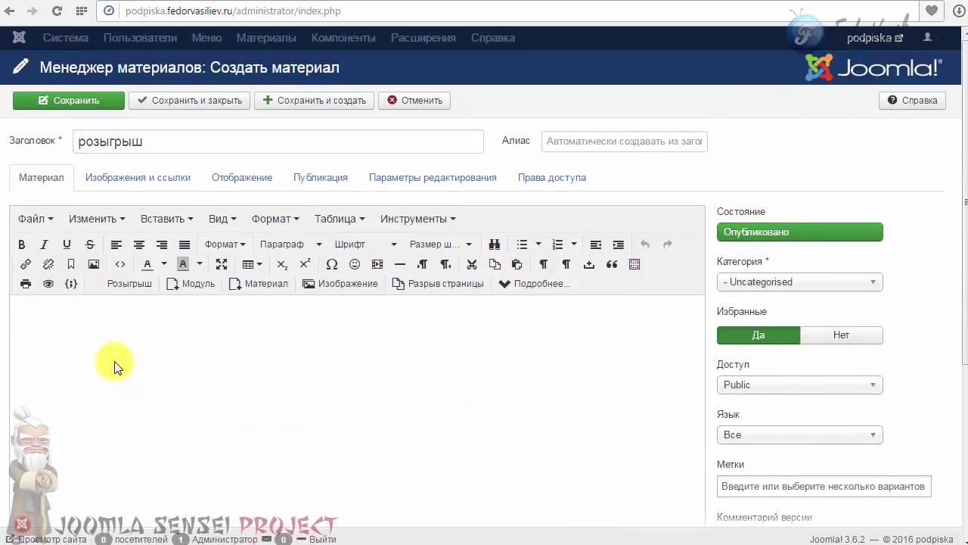
scroll(317, 352, down, 3)
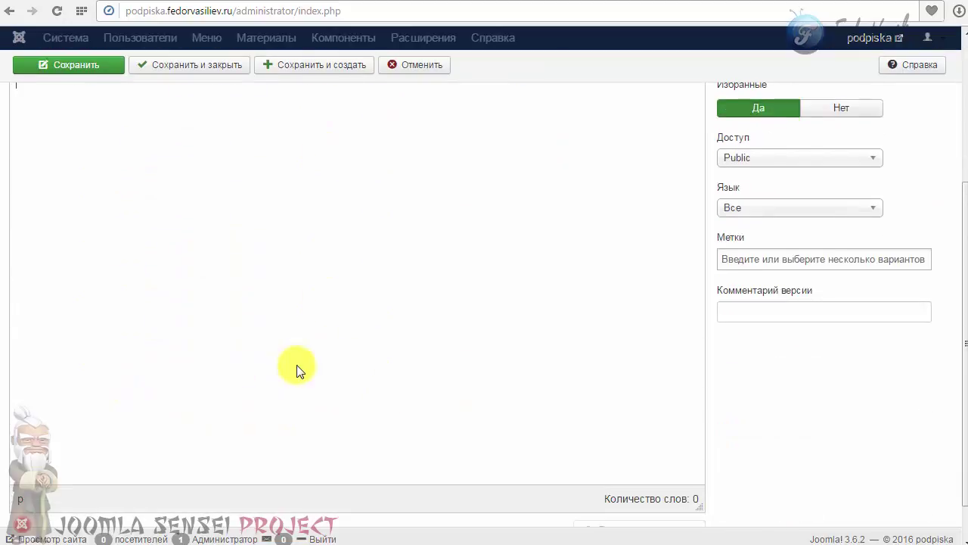
scroll(302, 366, up, 2)
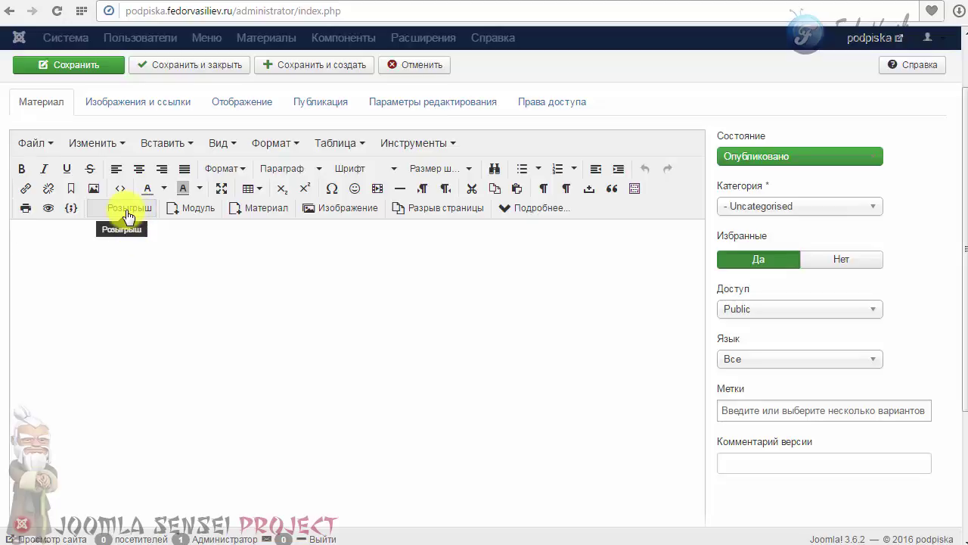
scroll(67, 309, up, 1)
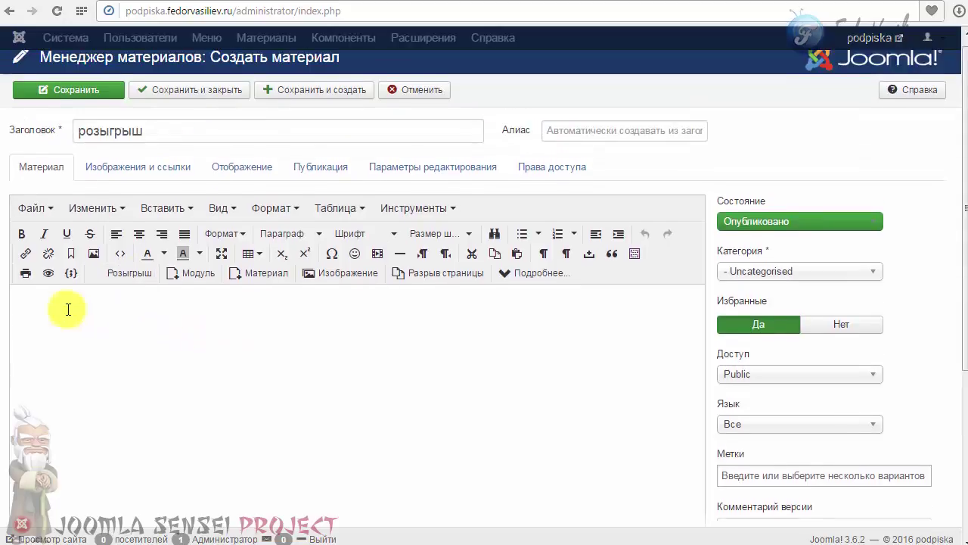
click(118, 286)
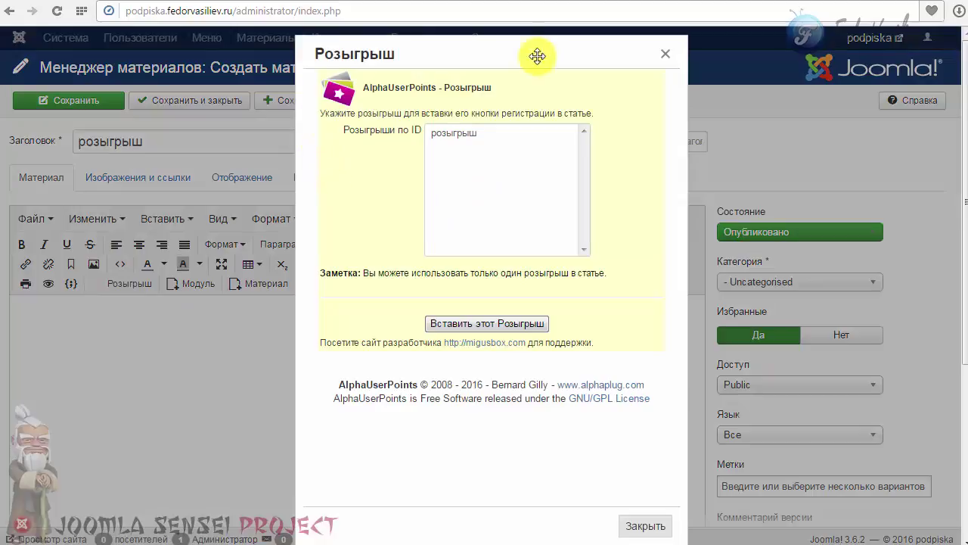
click(443, 135)
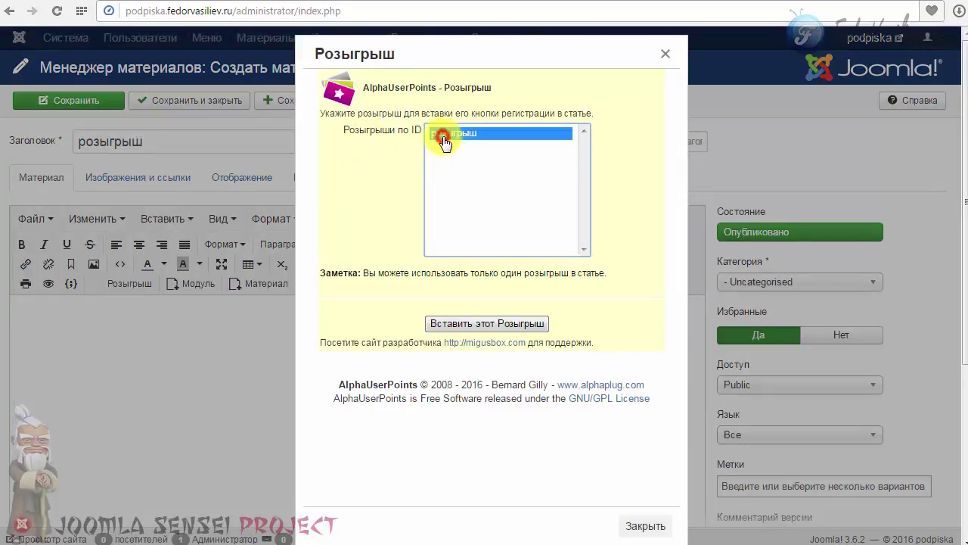
click(450, 151)
click(463, 327)
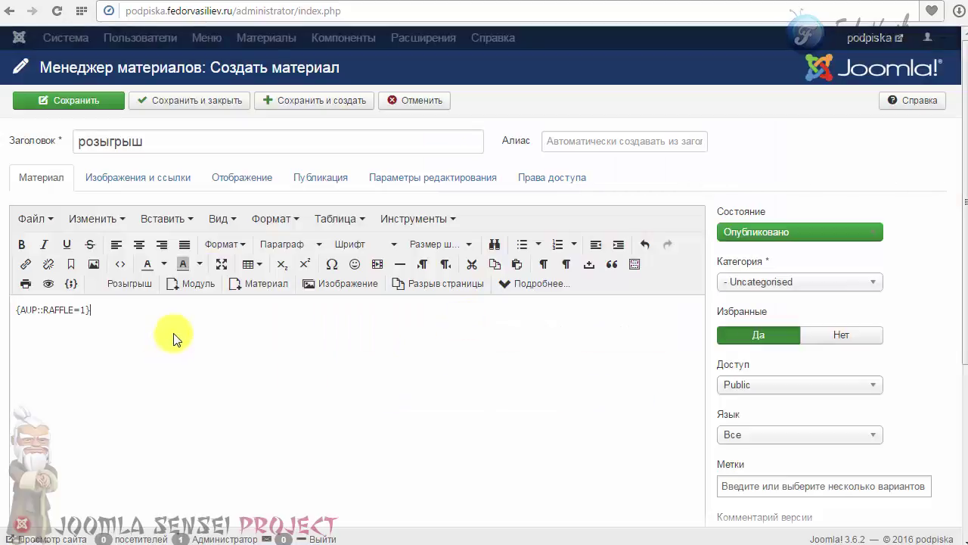
Check the inserted raffle code {AUP::RAFFLE=1} in the article body, then save and close the article.
triple_click(108, 304)
click(150, 313)
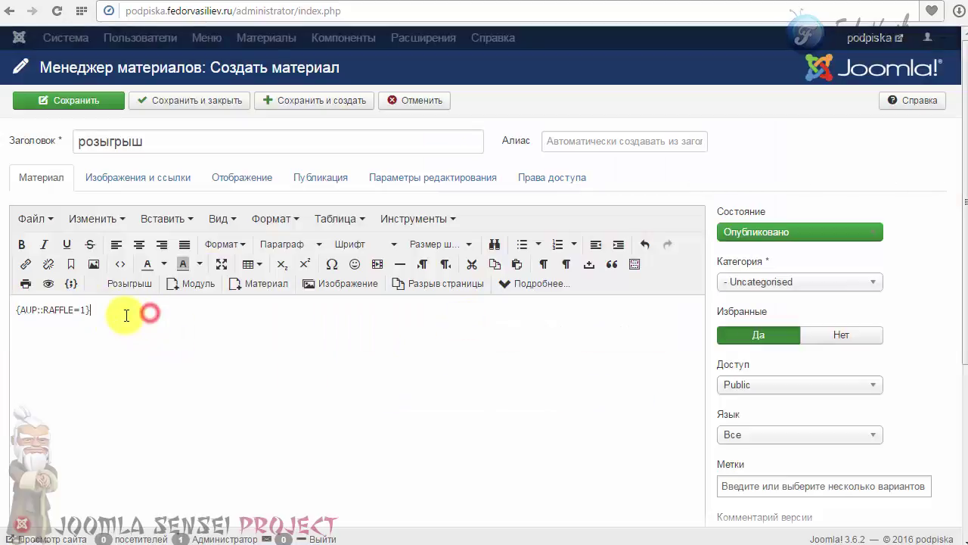
drag(126, 315, 10, 314)
click(180, 327)
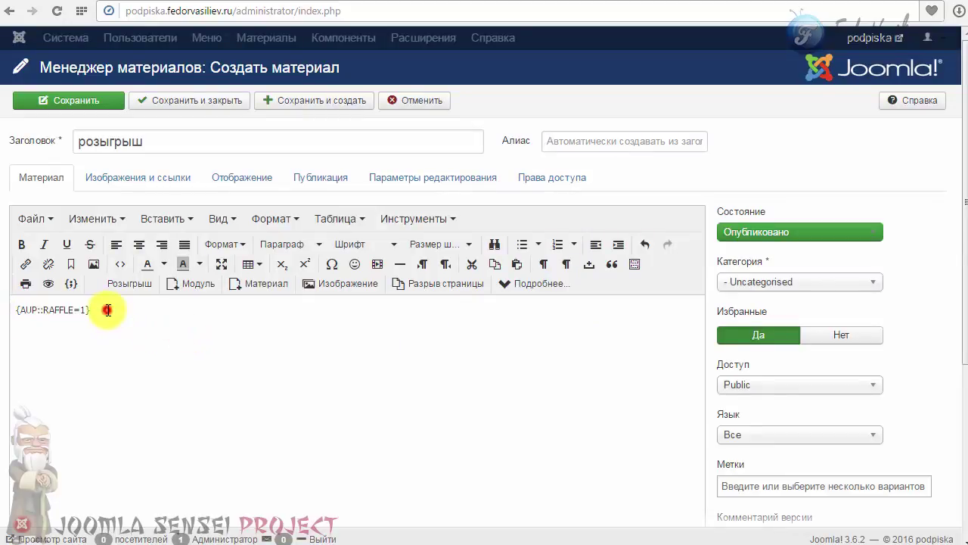
drag(107, 309, 6, 304)
click(124, 313)
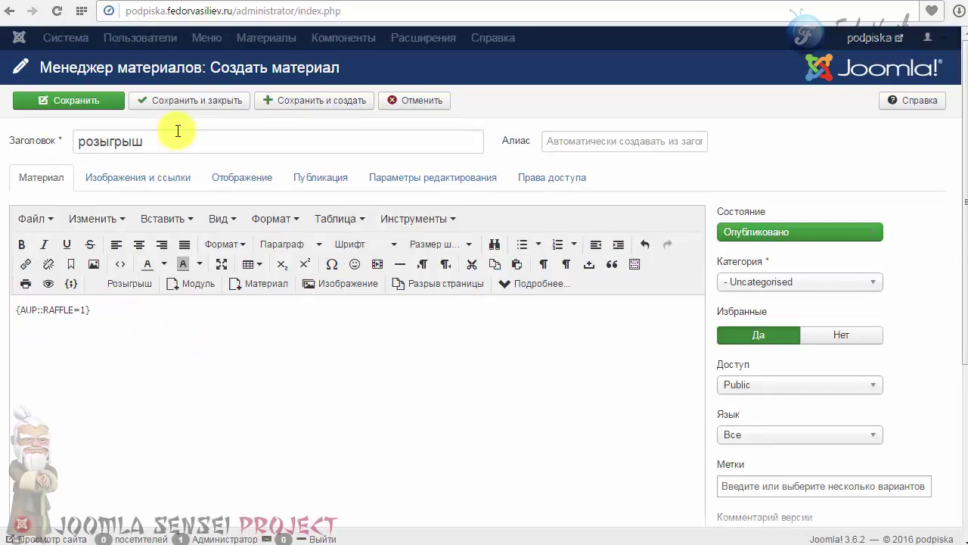
click(194, 99)
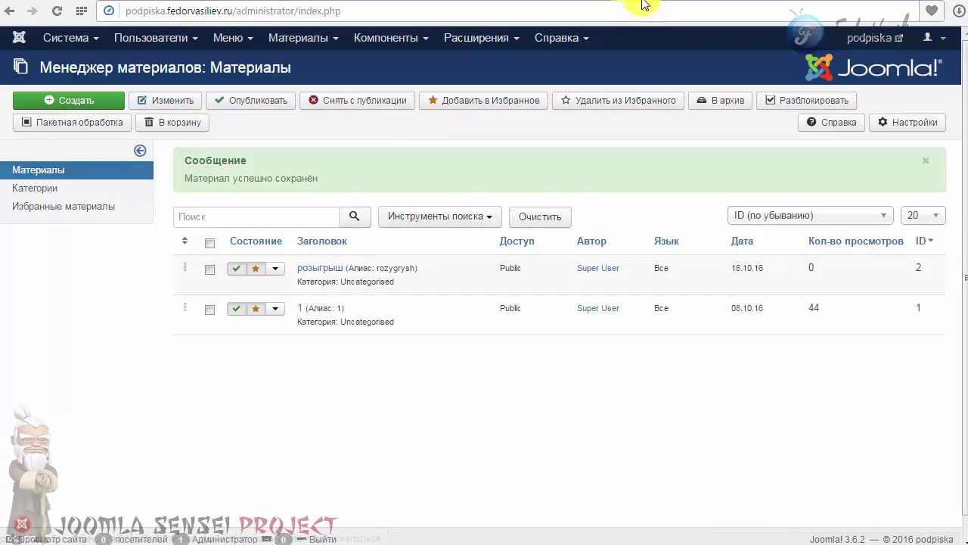
Reload the public site's home page, view the "розыгрыш" article, and check its raffle subscription count from the home page.
click(643, 4)
click(688, 149)
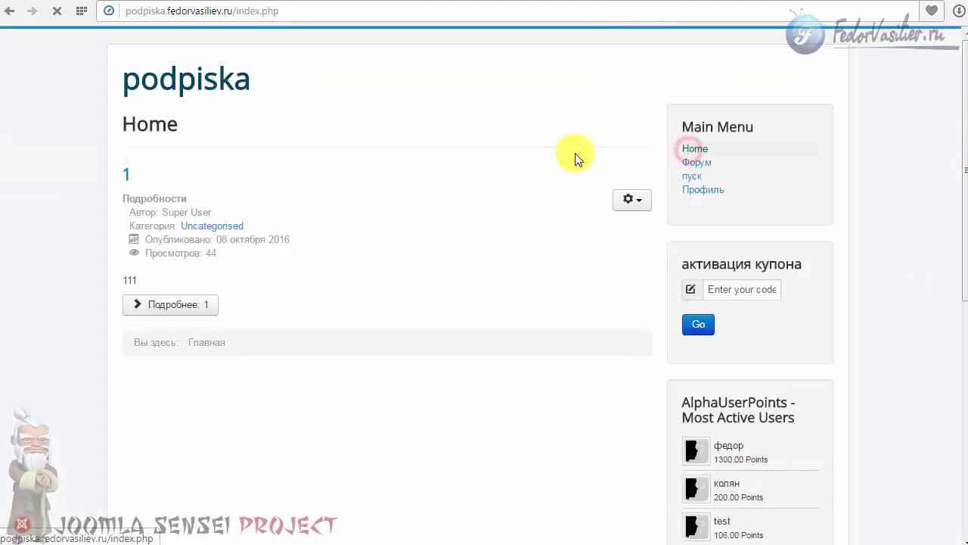
scroll(138, 253, down, 1)
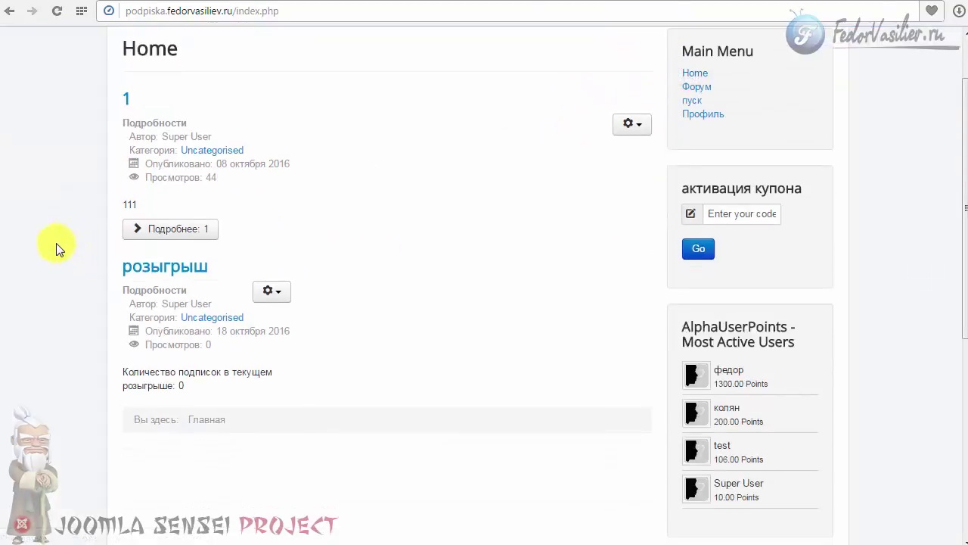
click(152, 271)
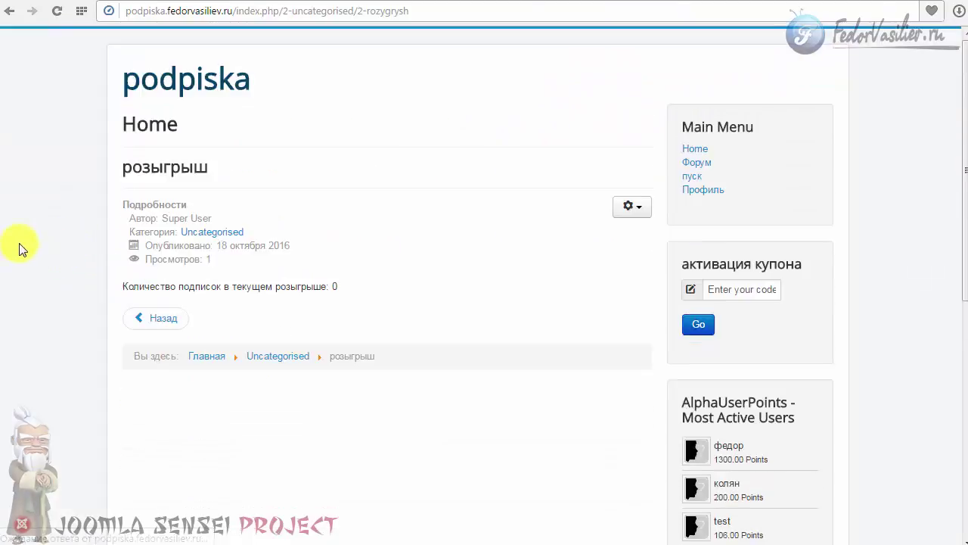
click(5, 19)
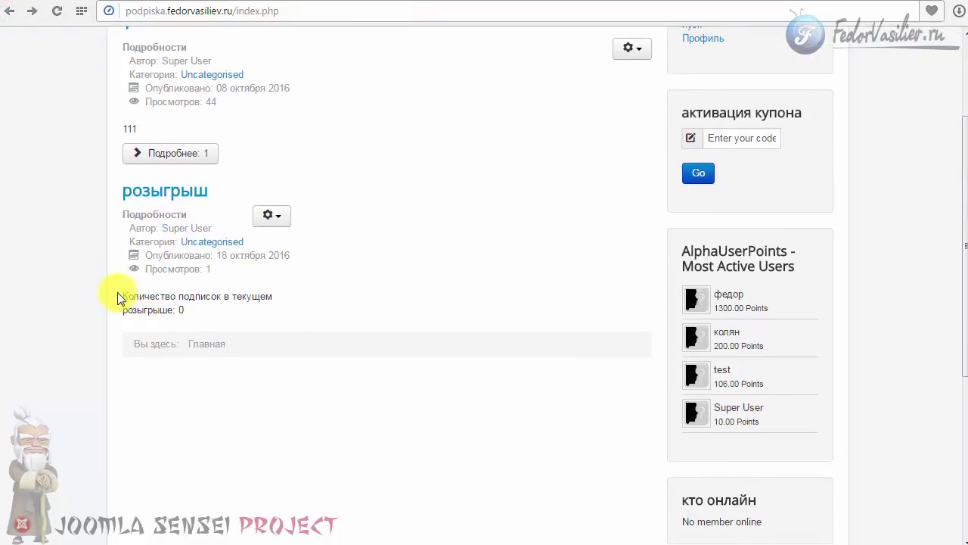
drag(118, 298, 194, 313)
click(195, 311)
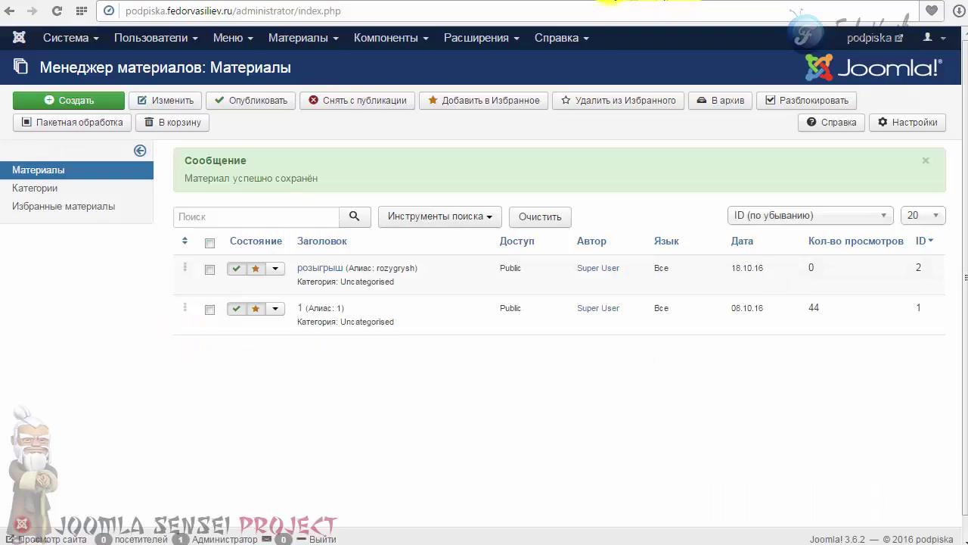
Return to the site administration and reopen the AlphaUserPoints raffle list.
click(617, 2)
click(320, 45)
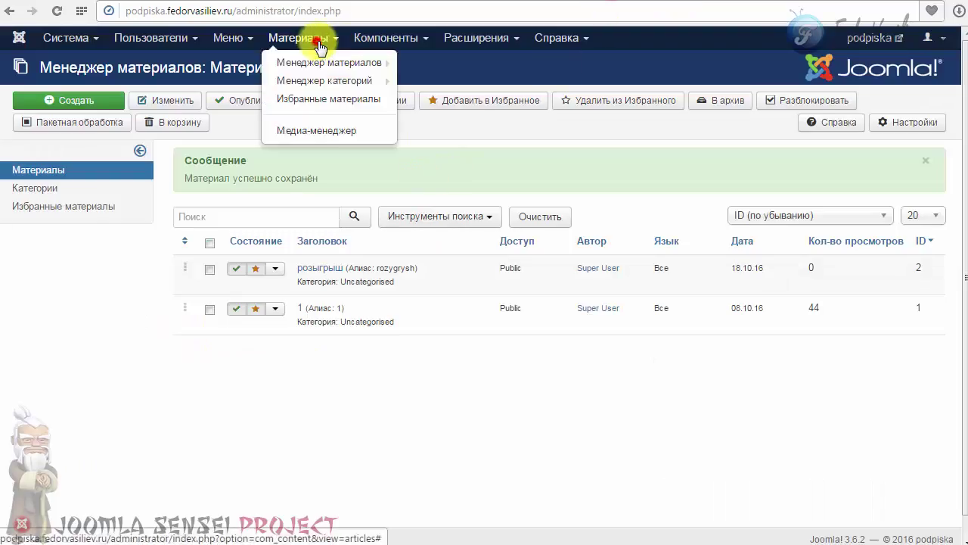
click(385, 38)
click(382, 76)
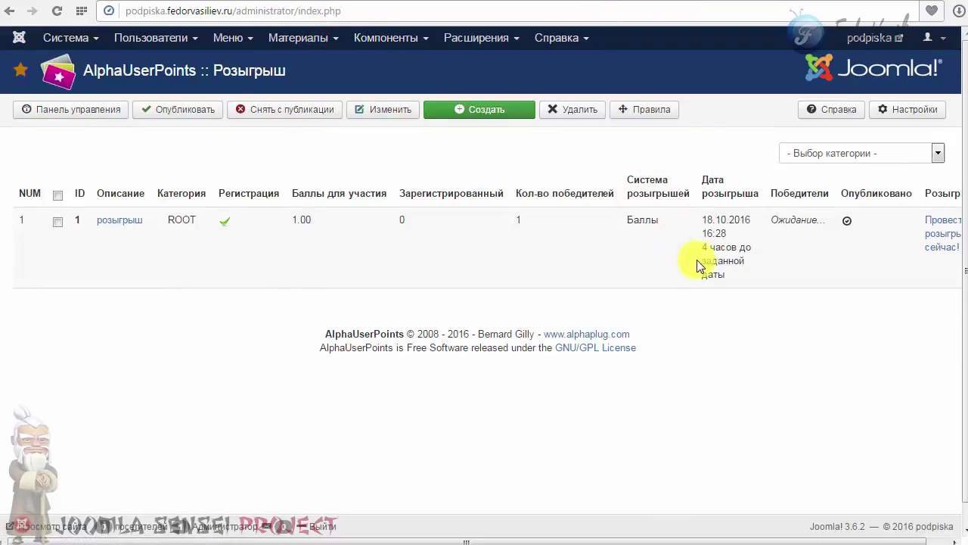
Check the time remaining until the draw in the raffle list, then the raffle's subscription count on the public home page.
drag(702, 247, 735, 270)
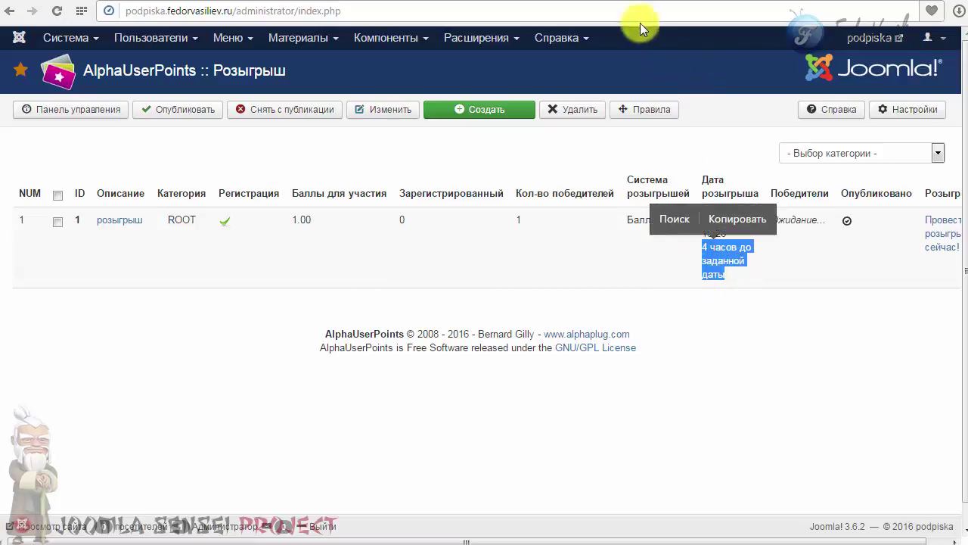
click(647, 3)
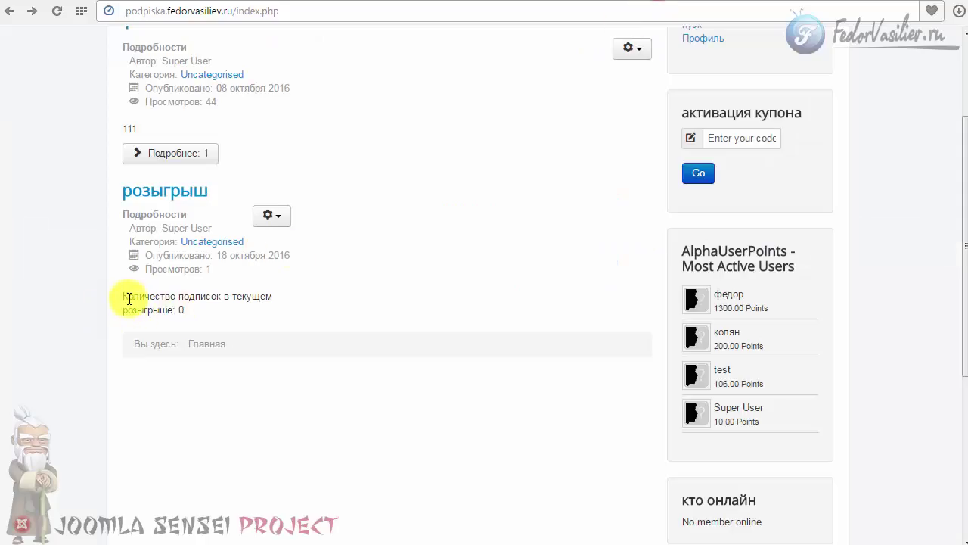
drag(146, 292, 194, 318)
click(191, 316)
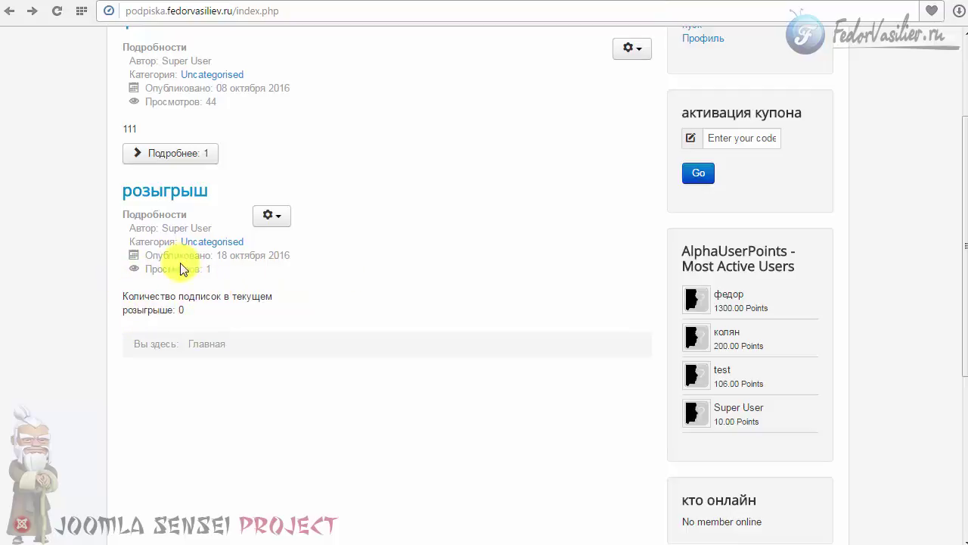
click(199, 311)
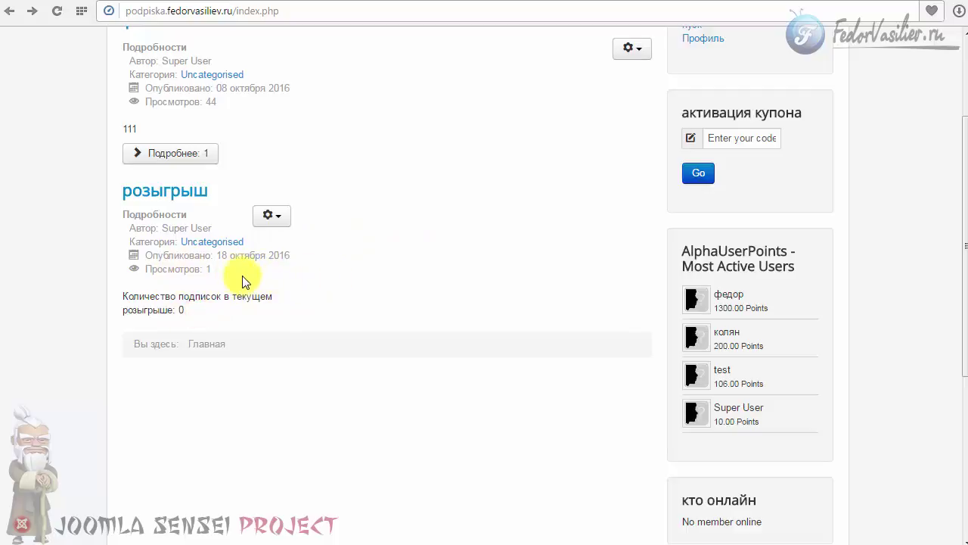
Examine the public home page as a guest, looking for a way to register under the "розыгрыш" article.
scroll(238, 245, down, 2)
scroll(238, 237, up, 3)
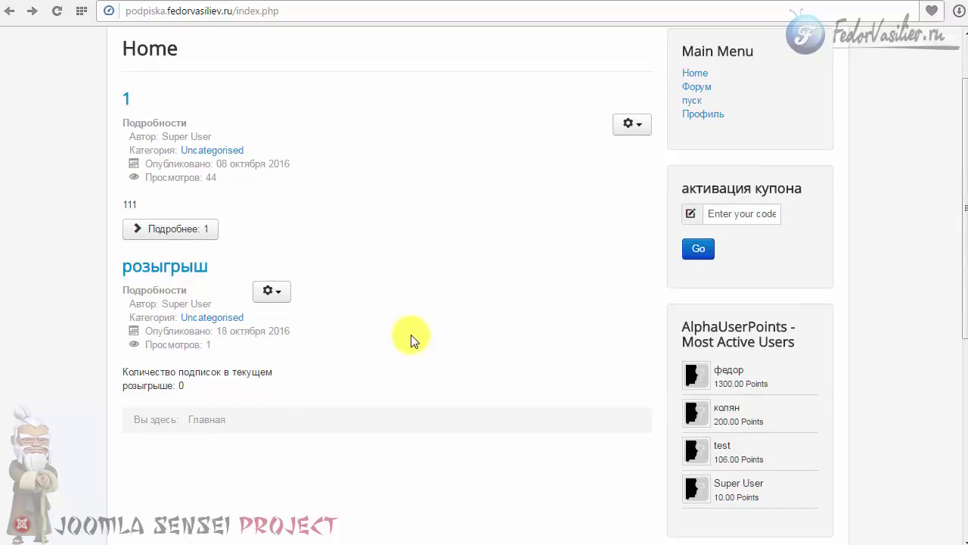
scroll(404, 335, down, 4)
scroll(398, 328, up, 3)
scroll(126, 301, down, 2)
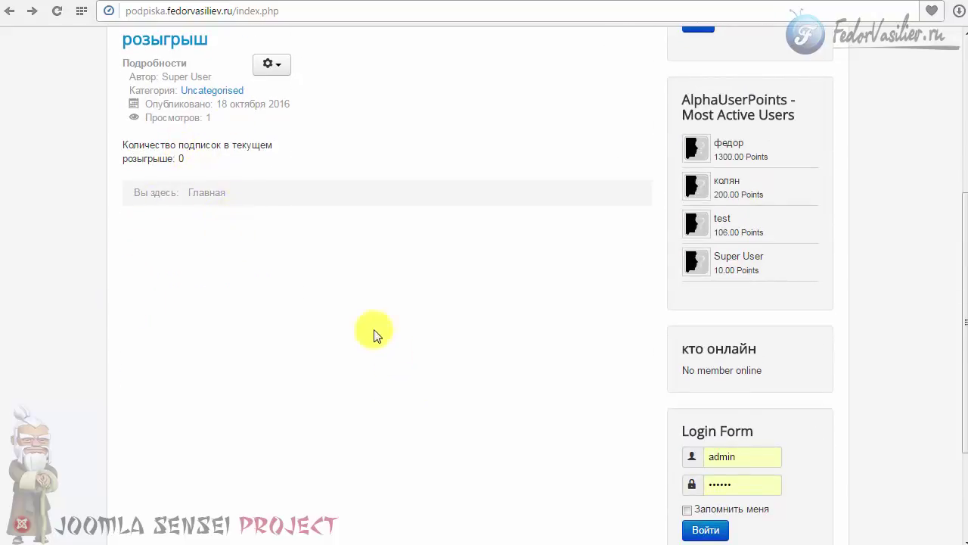
scroll(174, 212, up, 1)
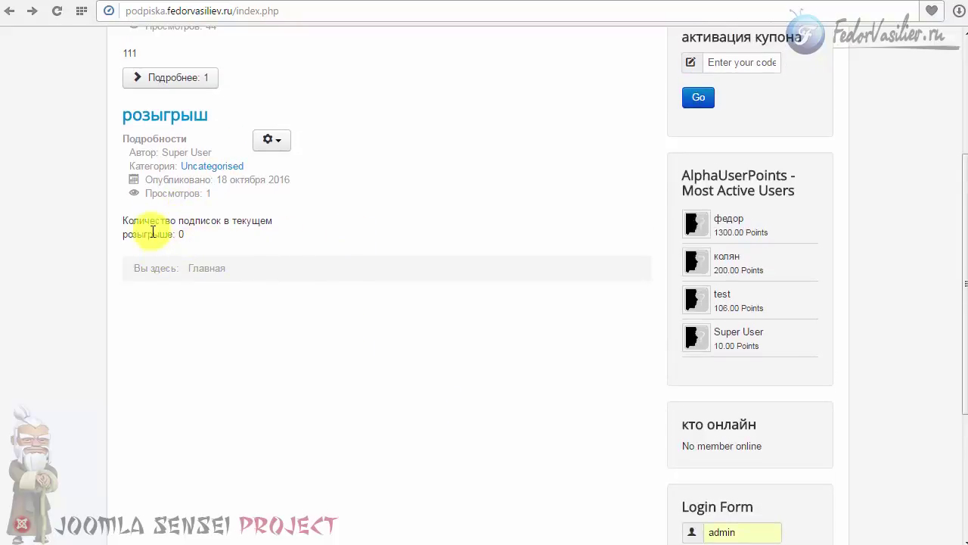
scroll(295, 257, up, 3)
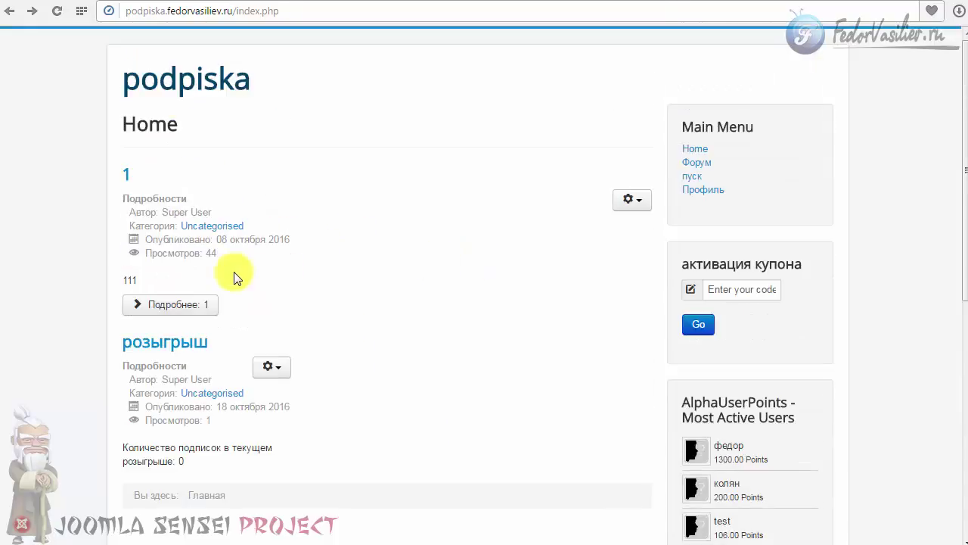
scroll(386, 290, down, 3)
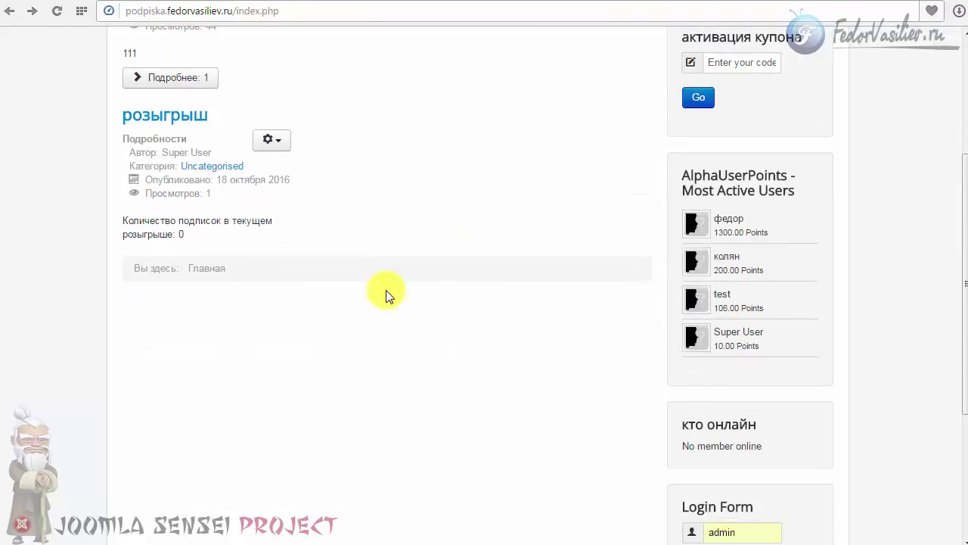
Log in to the public site through the Login Form with the second saved member account in the username suggestions.
scroll(436, 240, down, 3)
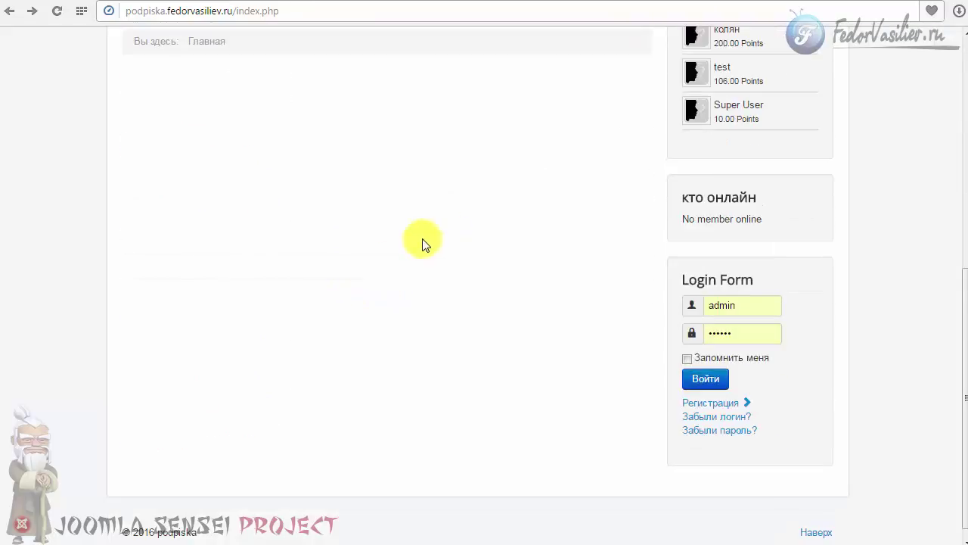
click(751, 306)
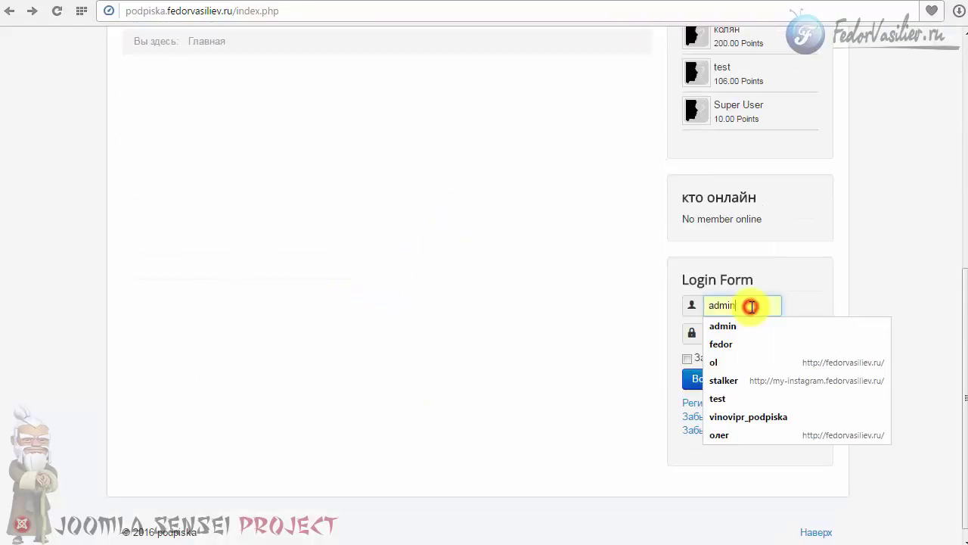
click(720, 344)
click(696, 378)
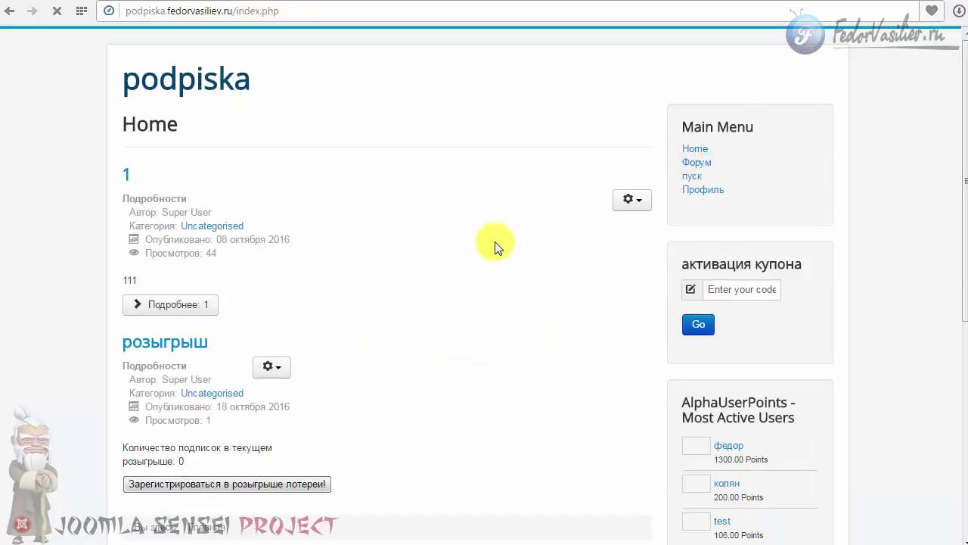
Register the logged-in member for the raffle from the "розыгрыш" article on the home page.
scroll(492, 244, down, 5)
scroll(493, 244, up, 4)
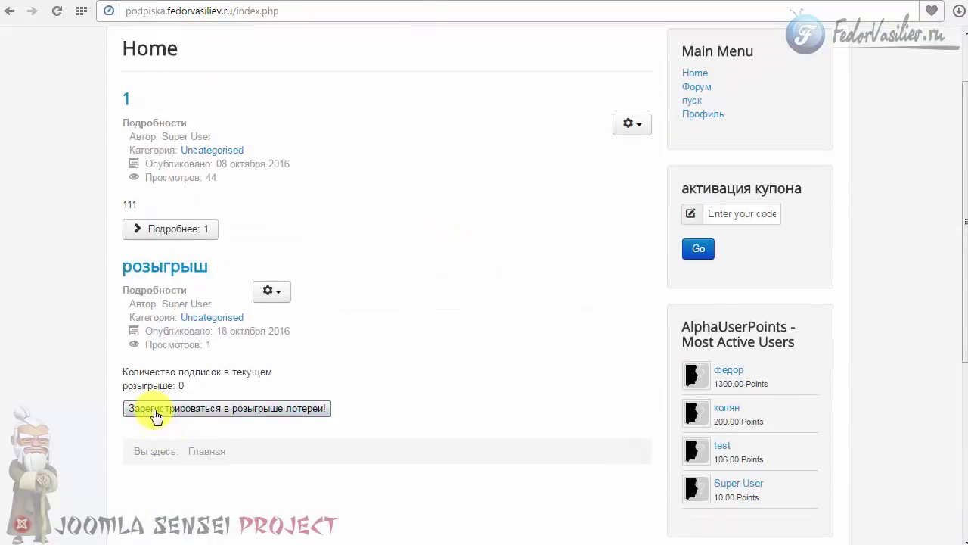
click(265, 409)
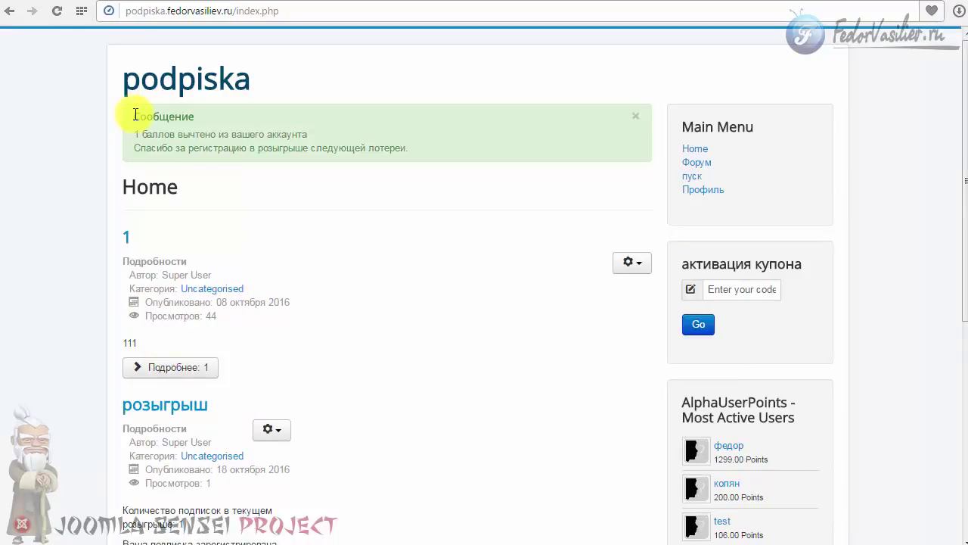
Read the raffle registration message and check the subscription count and status under the "розыгрыш" article.
drag(135, 114, 426, 156)
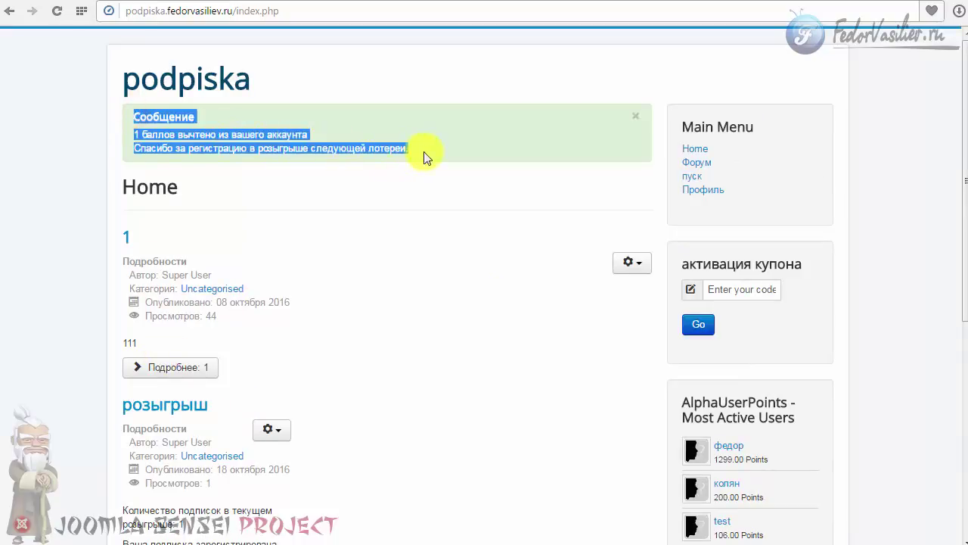
click(149, 144)
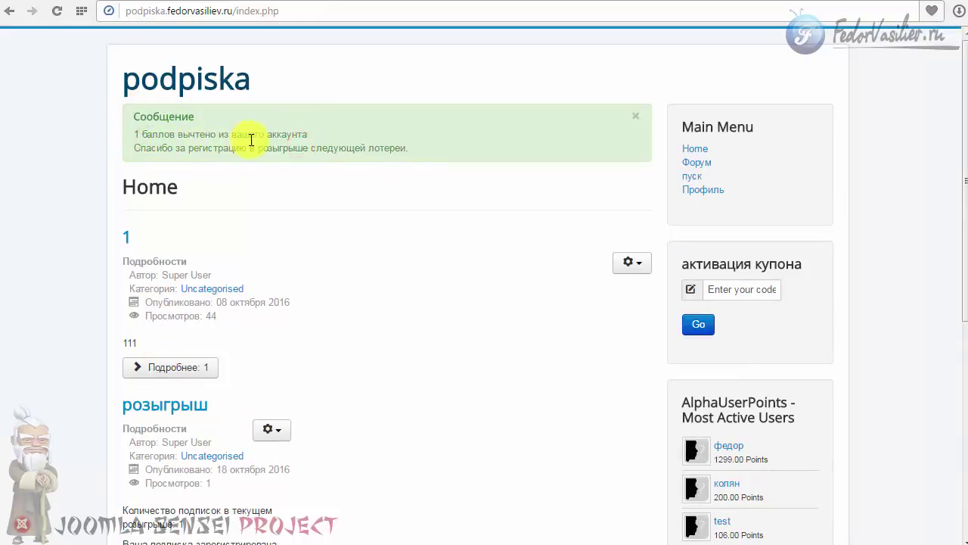
double_click(143, 147)
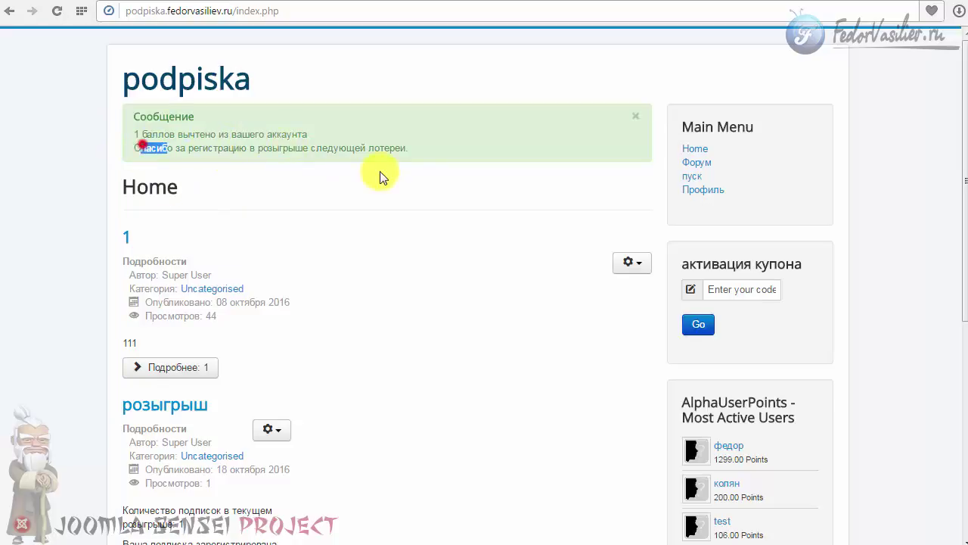
scroll(380, 197, down, 5)
scroll(367, 264, up, 1)
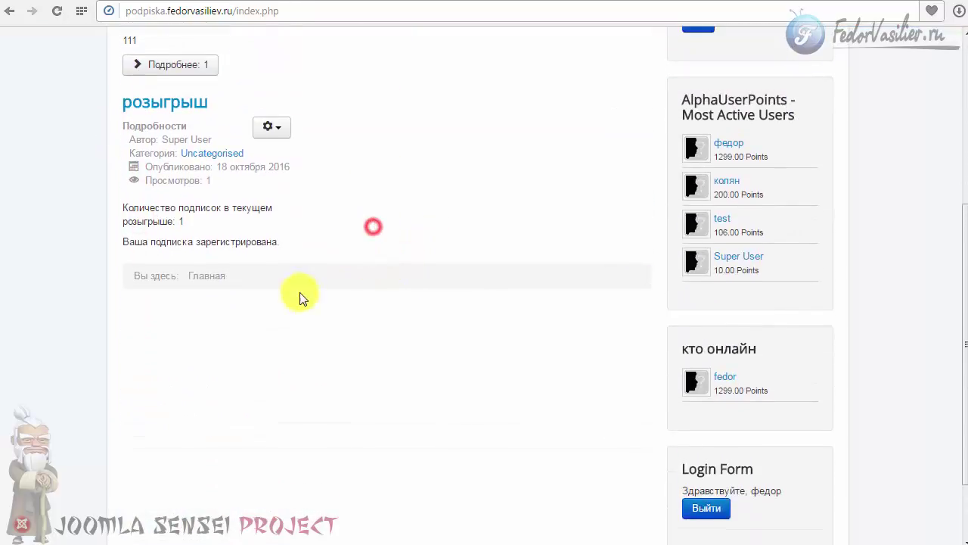
scroll(303, 294, up, 2)
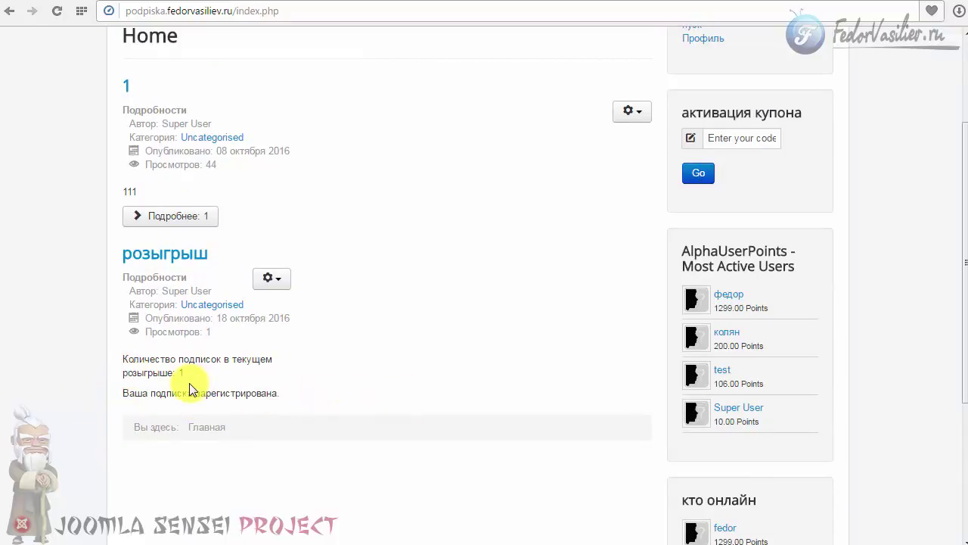
drag(179, 373, 113, 359)
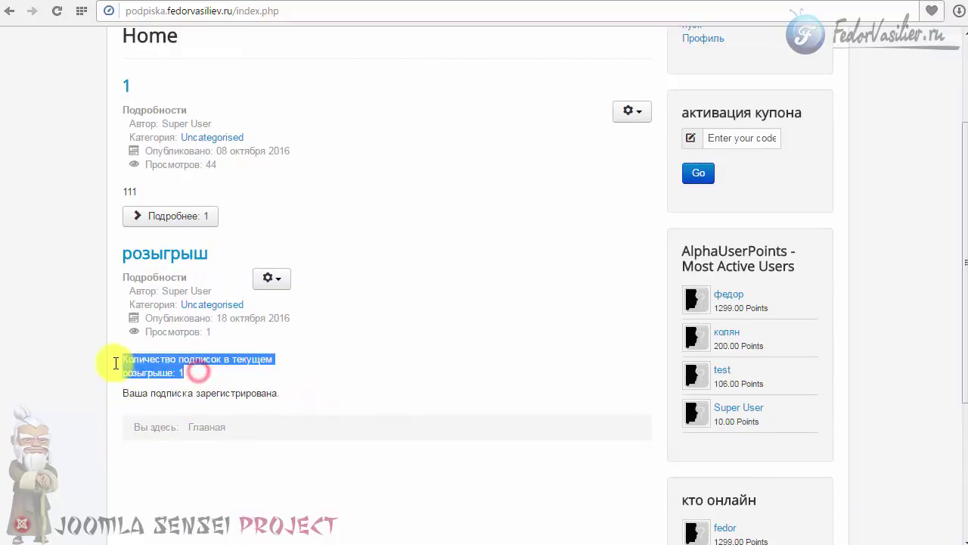
click(422, 369)
Open the member's profile and view its coupons and latest activity.
scroll(625, 173, up, 2)
click(692, 189)
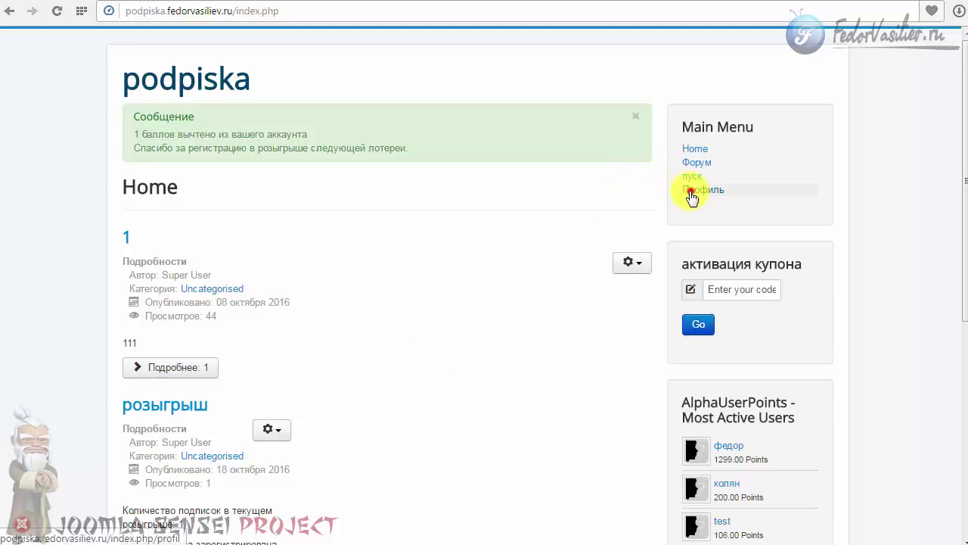
click(497, 157)
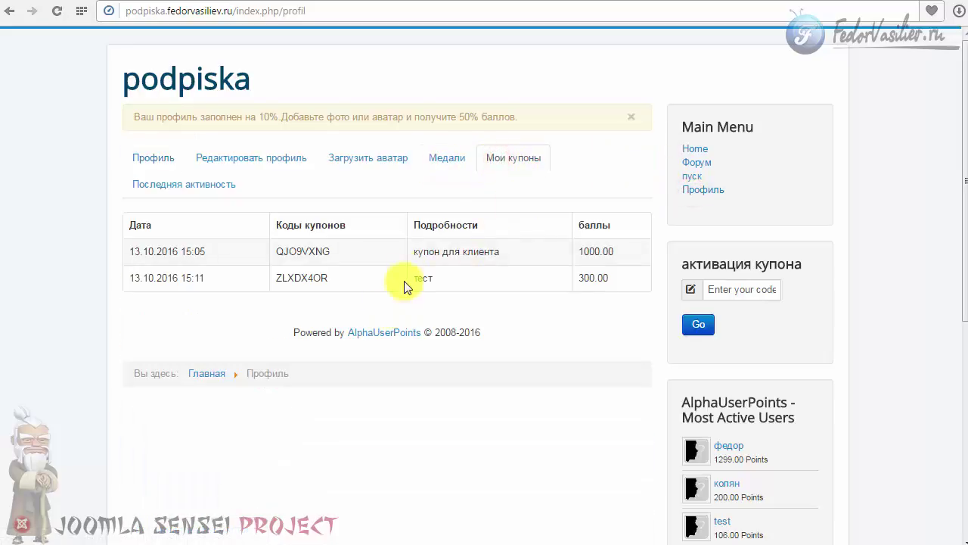
click(238, 185)
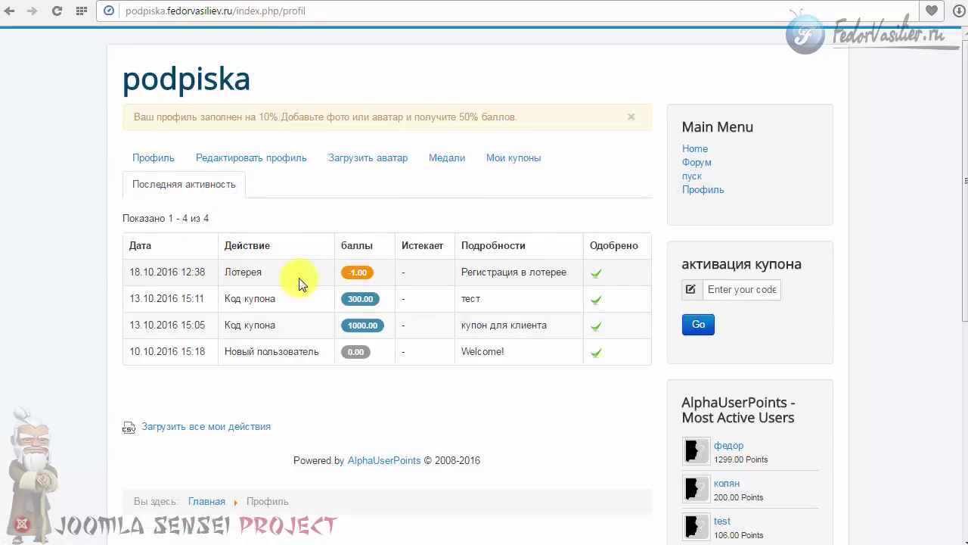
Examine the "Лотерея" entry in the latest activity, checking its date and the points deducted.
drag(224, 272, 278, 272)
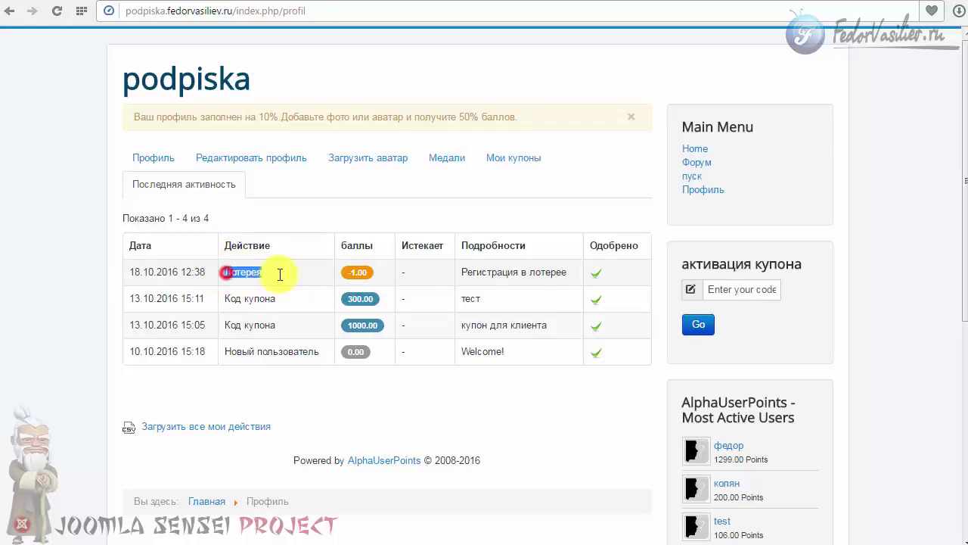
drag(198, 273, 148, 274)
click(313, 274)
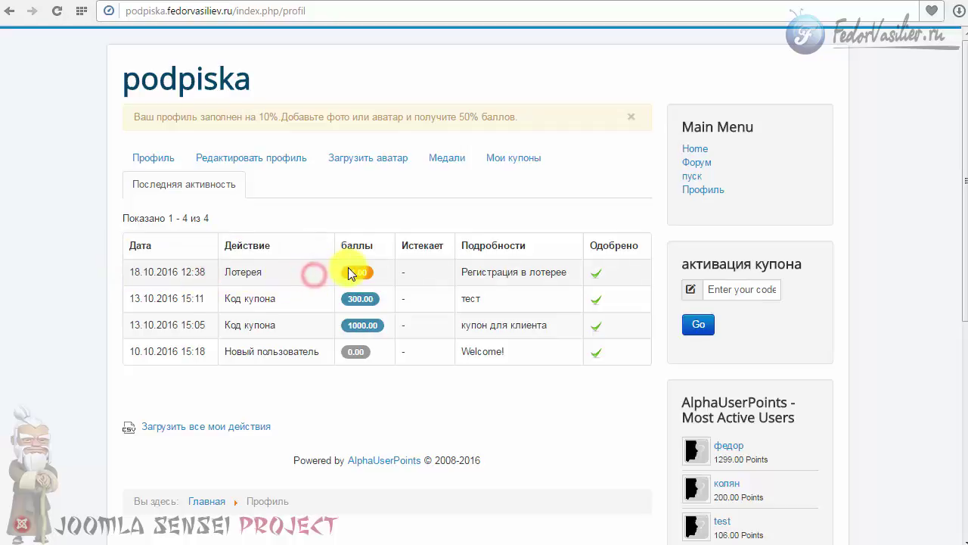
drag(360, 274, 378, 271)
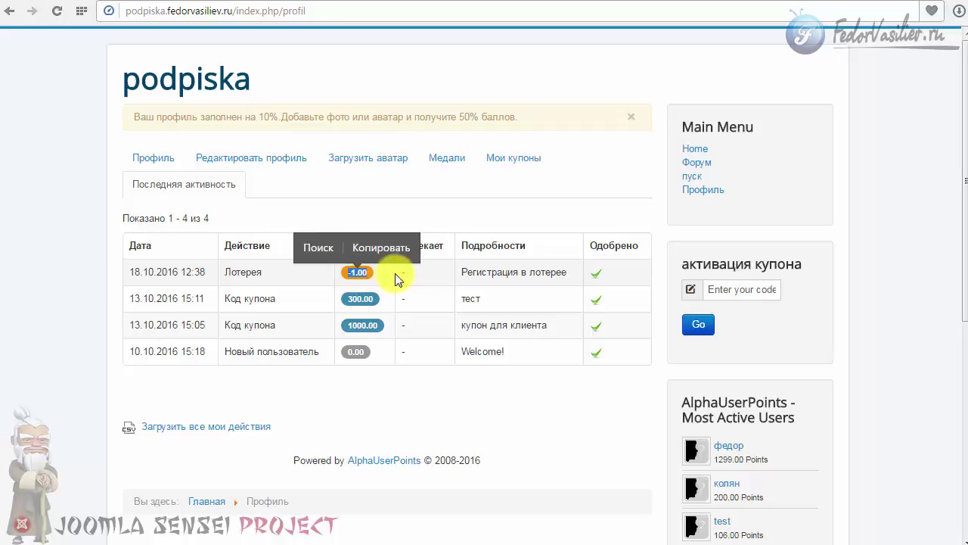
click(395, 274)
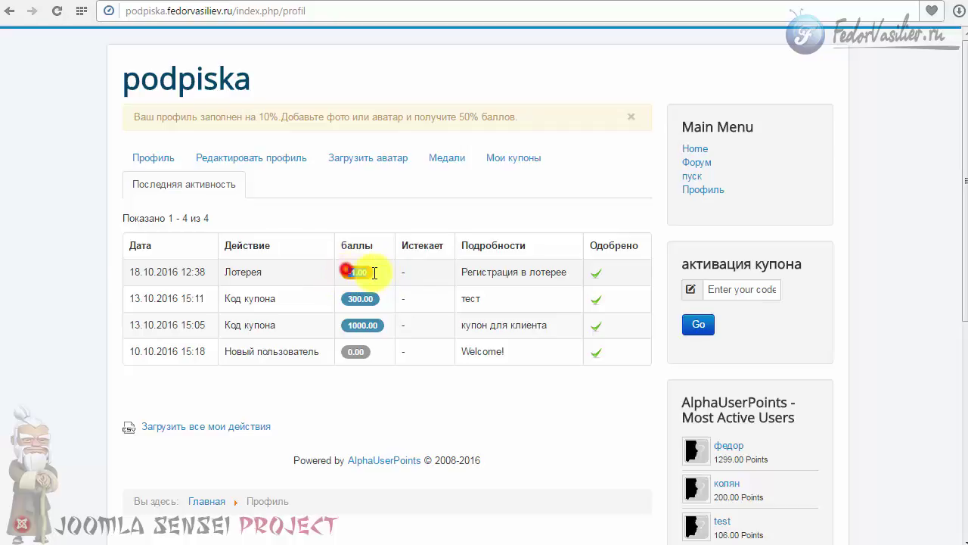
drag(373, 272, 379, 271)
click(379, 271)
mouse_move(383, 272)
mouse_down()
mouse_move(354, 271)
mouse_move(374, 272)
mouse_up()
click(381, 279)
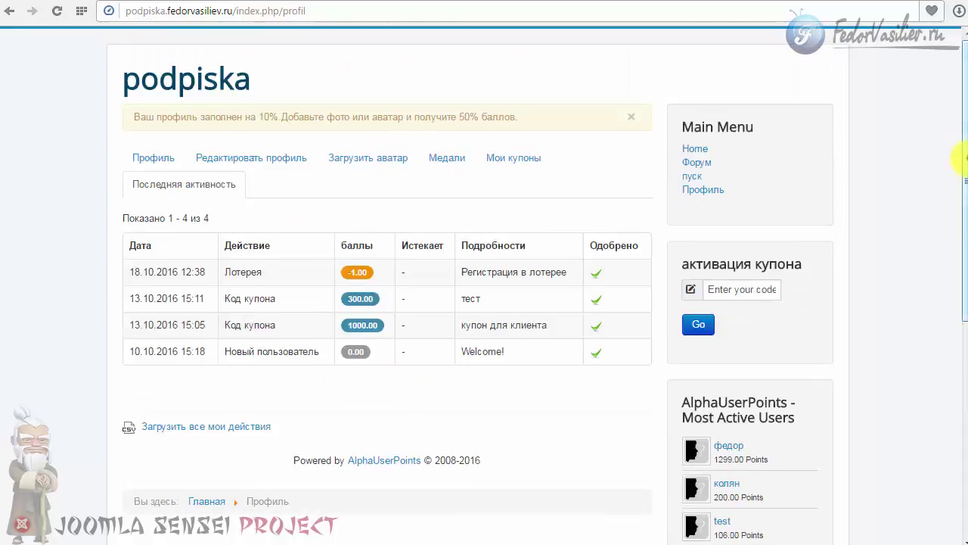
Log the current member out of the public site and log in with the saved "test" account.
drag(965, 157, 965, 400)
click(706, 415)
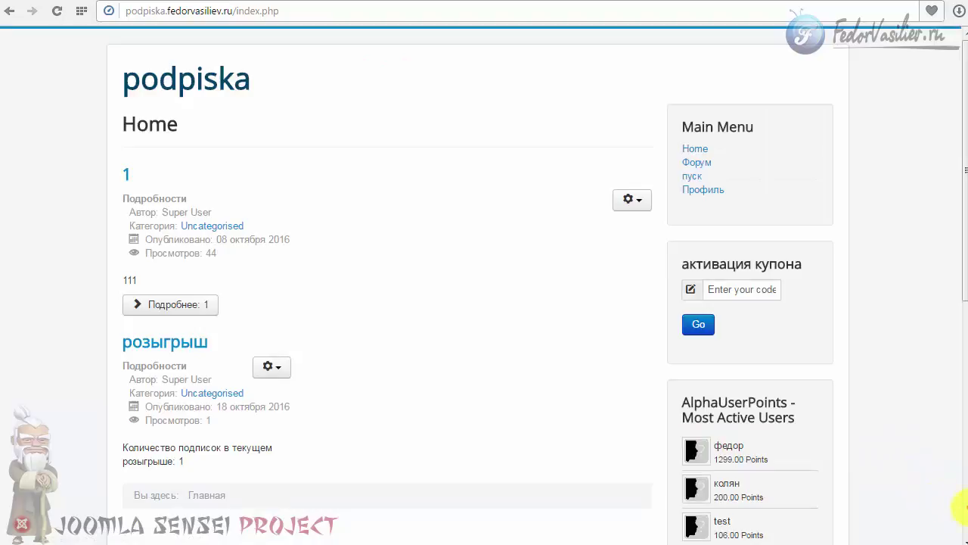
click(961, 509)
click(741, 302)
click(723, 395)
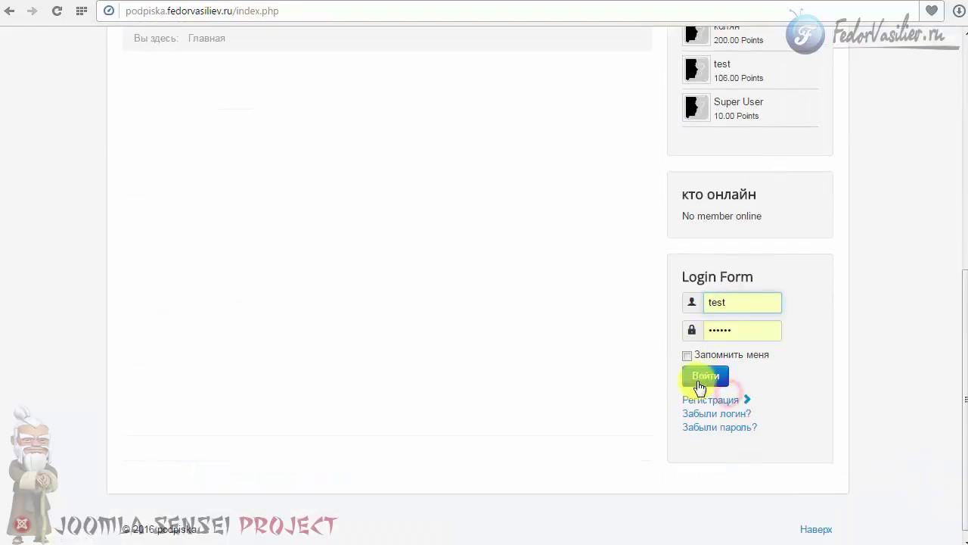
click(699, 381)
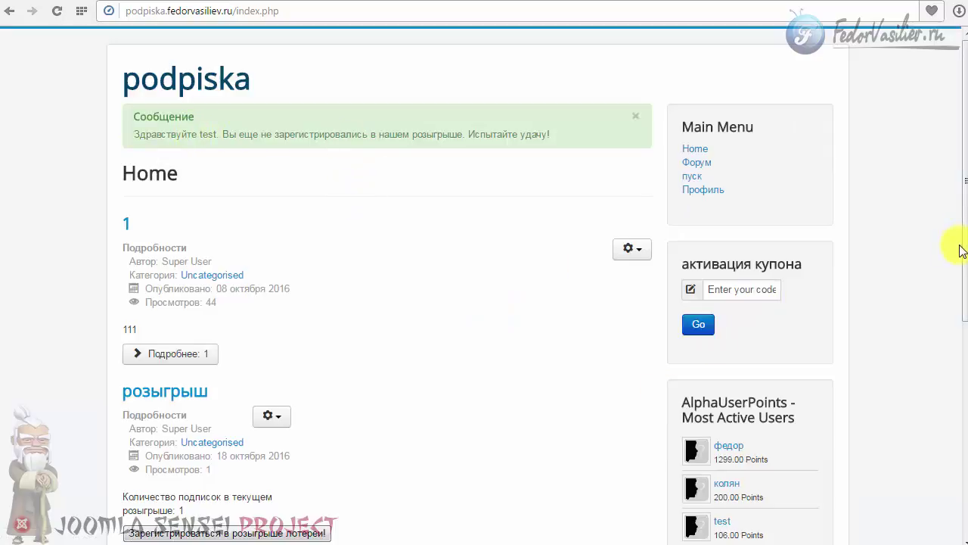
Read the raffle invitation message for the test account and check the registration option under the "розыгрыш" article.
drag(961, 251, 918, 162)
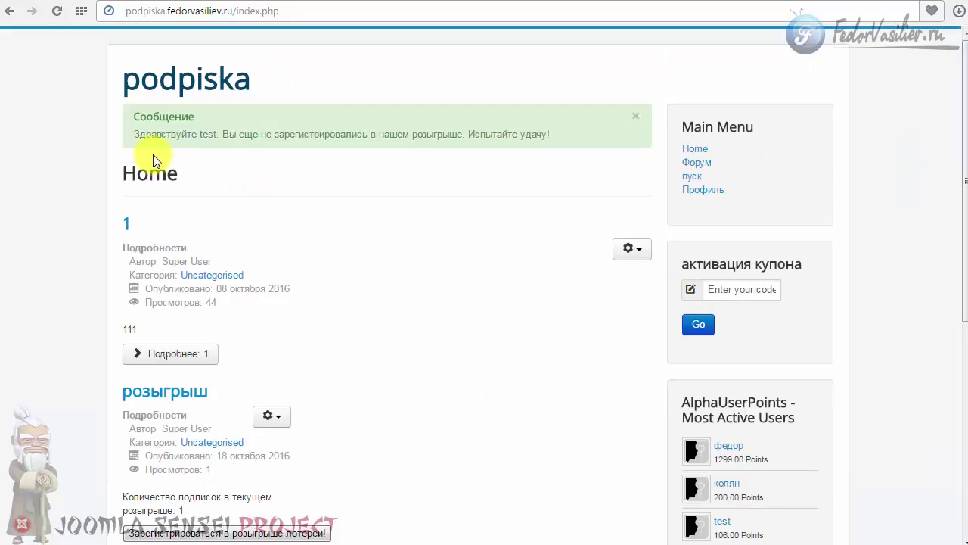
drag(133, 130, 409, 138)
click(258, 166)
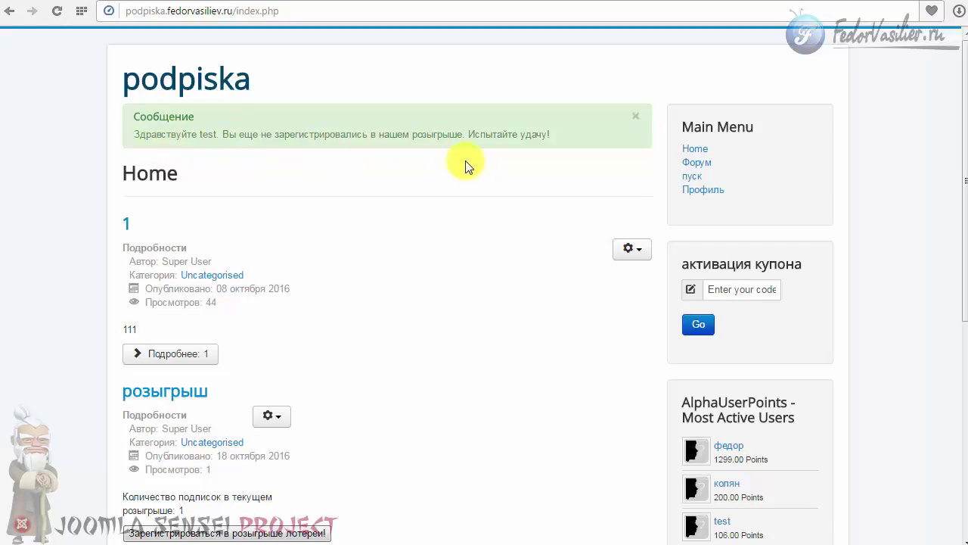
scroll(961, 171, down, 1)
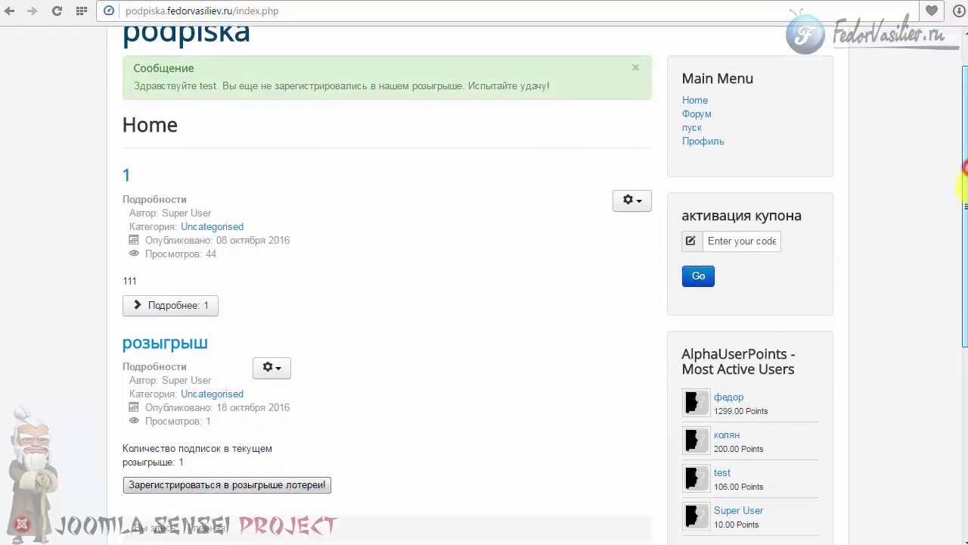
scroll(958, 177, up, 1)
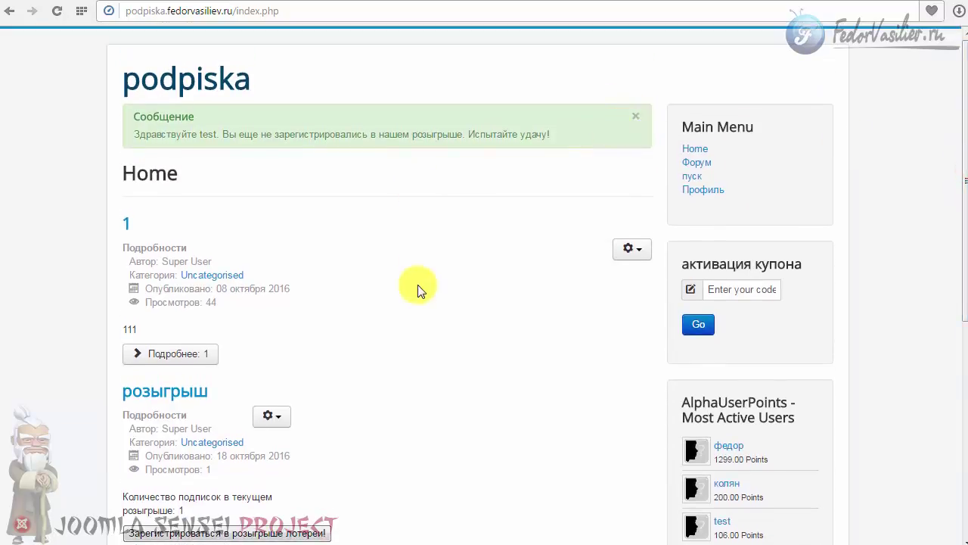
Register the test account in the raffle under the "розыгрыш" article.
drag(321, 133, 326, 136)
scroll(328, 199, down, 5)
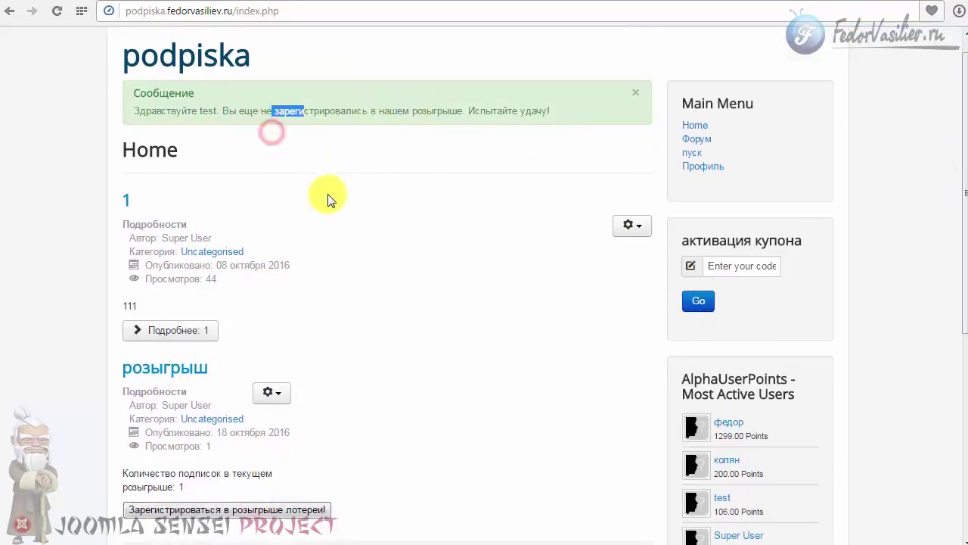
scroll(329, 198, up, 3)
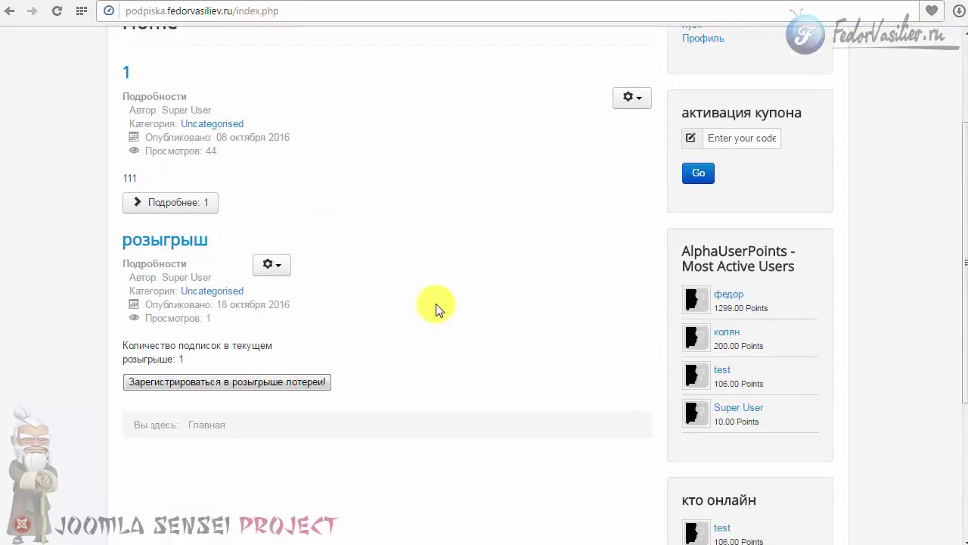
click(149, 382)
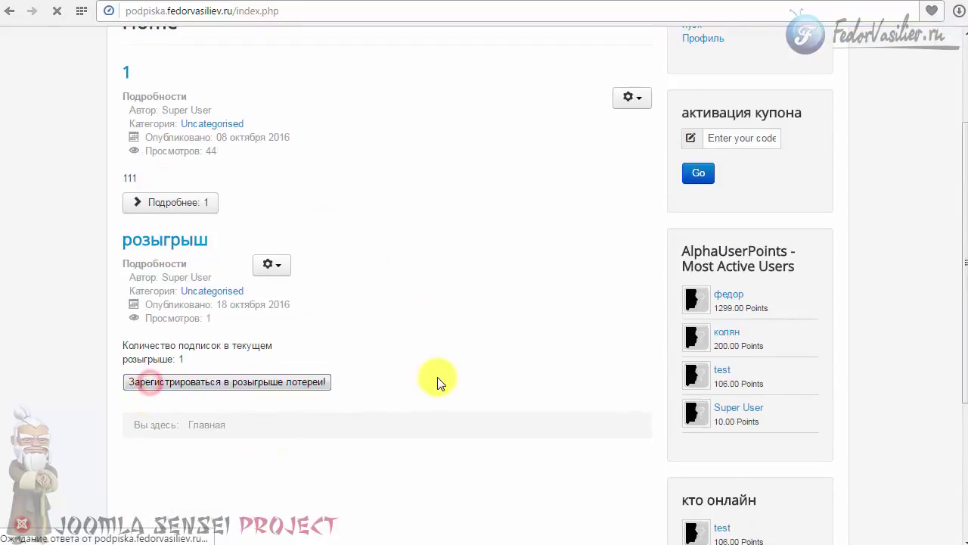
Read the raffle registration message and check the number of subscriptions under the "розыгрыш" article.
drag(134, 135, 301, 148)
scroll(416, 227, down, 5)
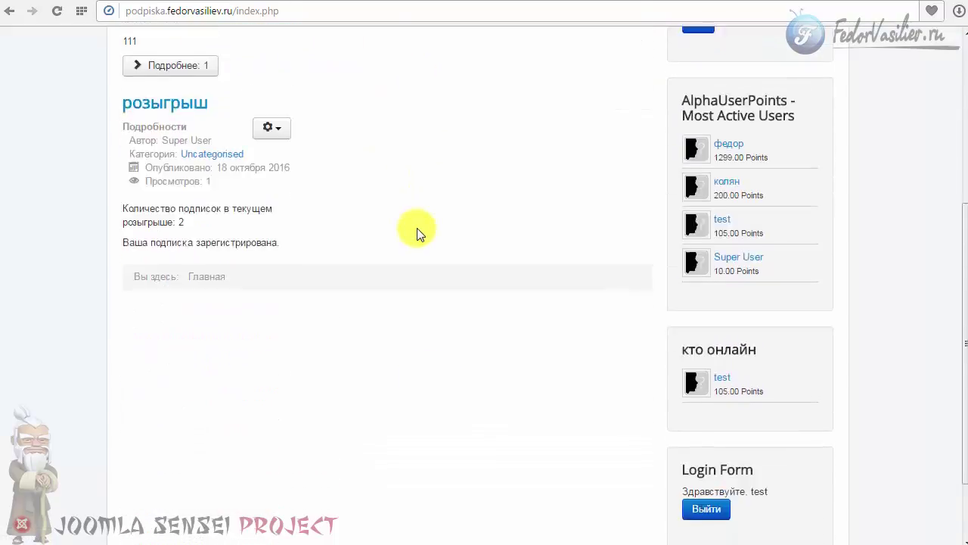
click(125, 130)
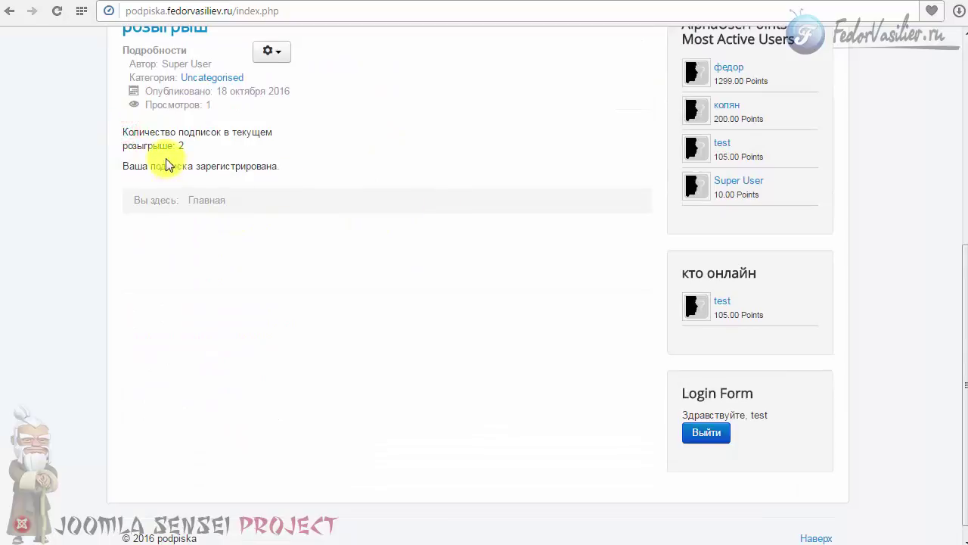
drag(193, 145, 155, 130)
click(456, 164)
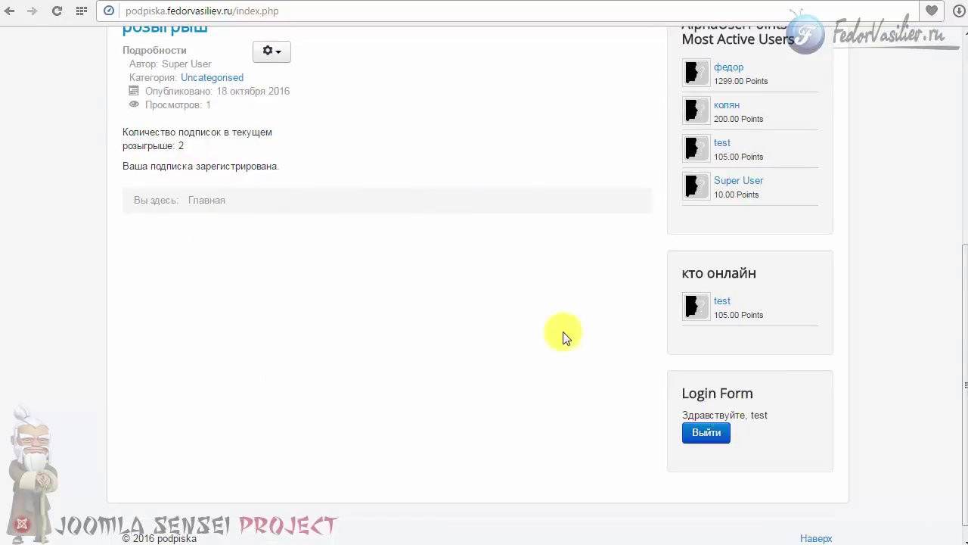
Log the test account out, log in with the saved "test2" account, and open the home page.
click(714, 437)
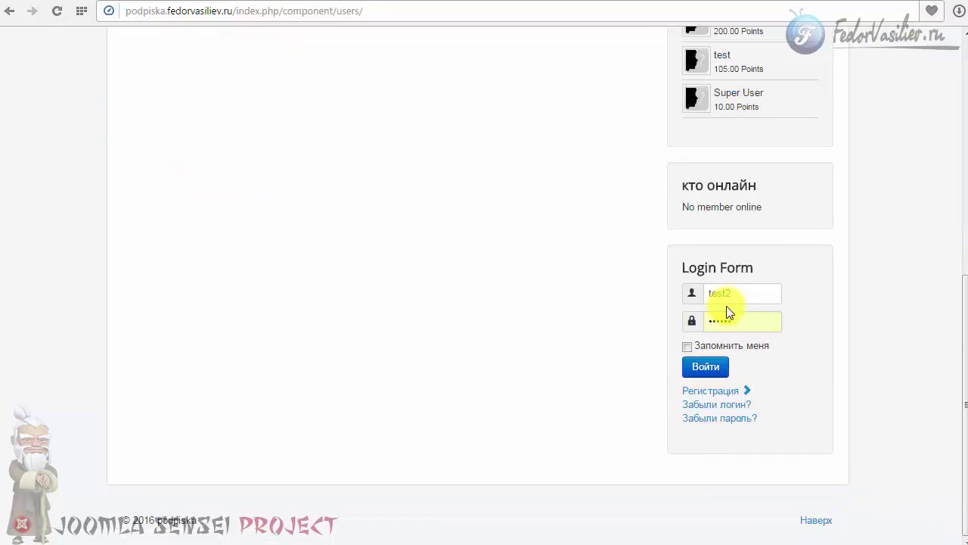
click(719, 369)
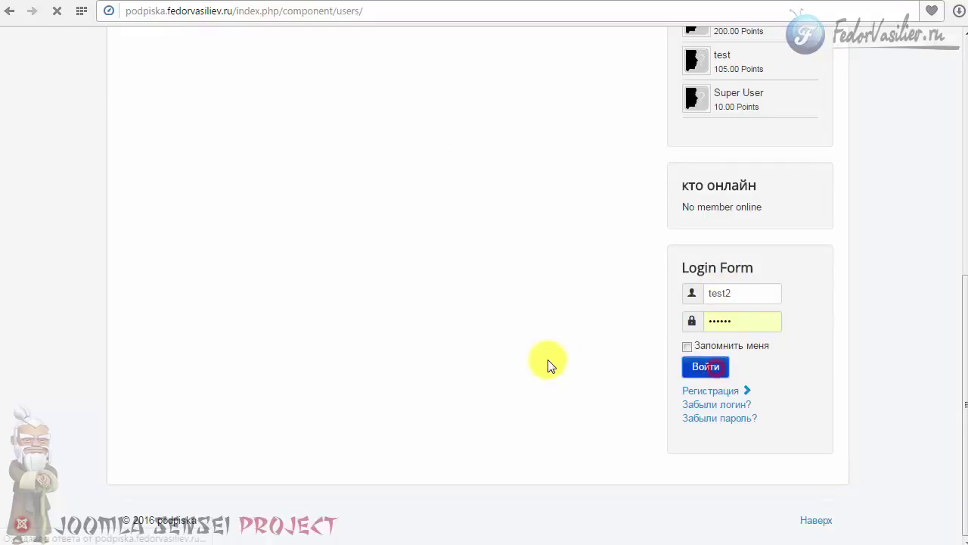
click(694, 151)
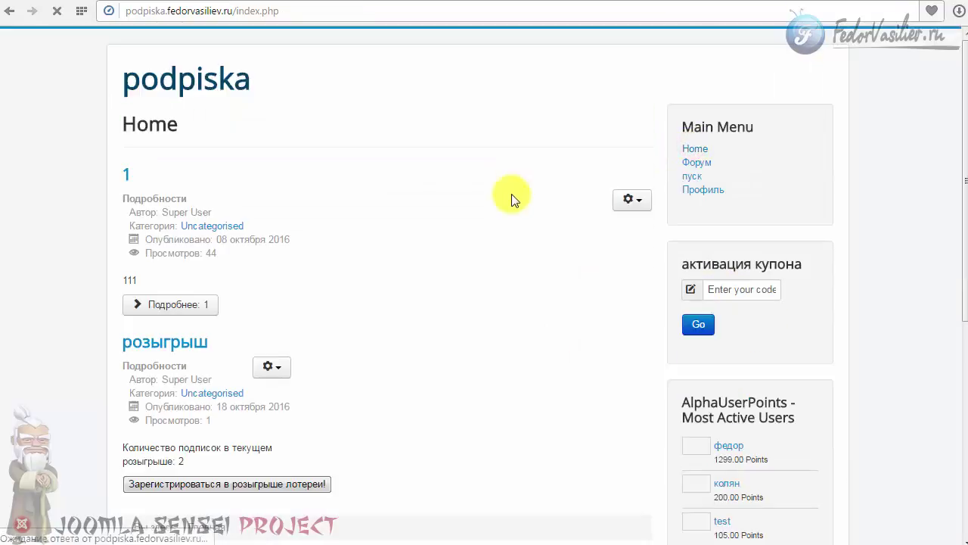
Register the test2 account in the "розыгрыш" raffle and check the points deduction message and subscription count.
scroll(507, 193, down, 3)
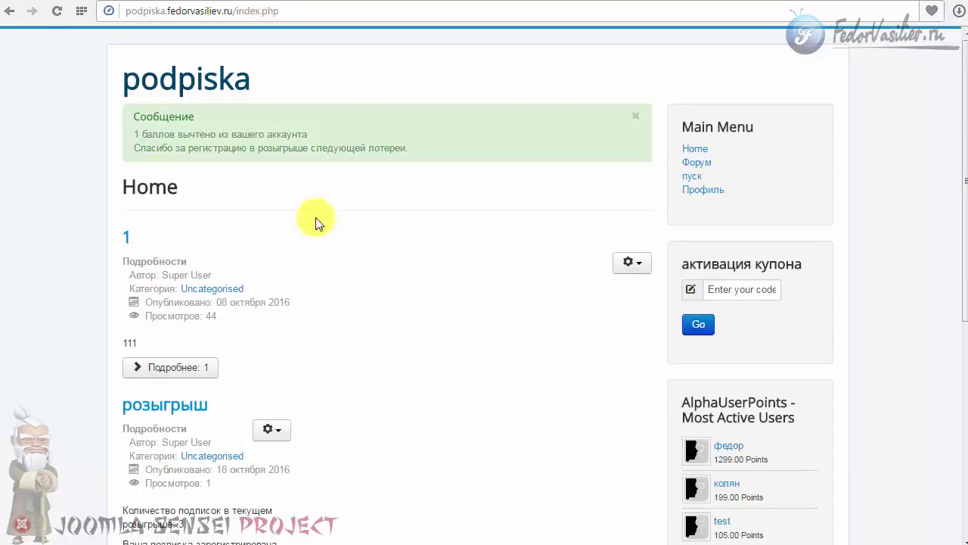
drag(131, 134, 203, 148)
scroll(463, 271, down, 4)
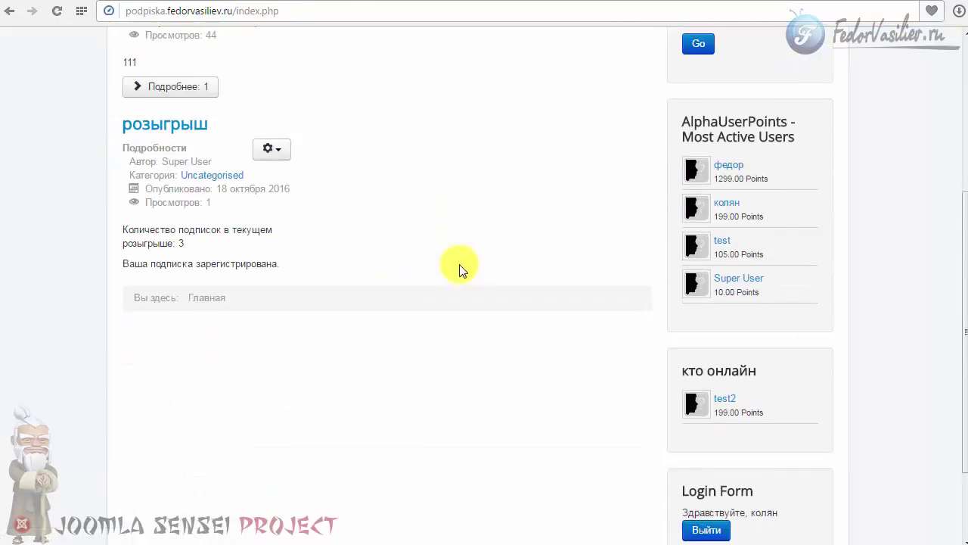
triple_click(205, 221)
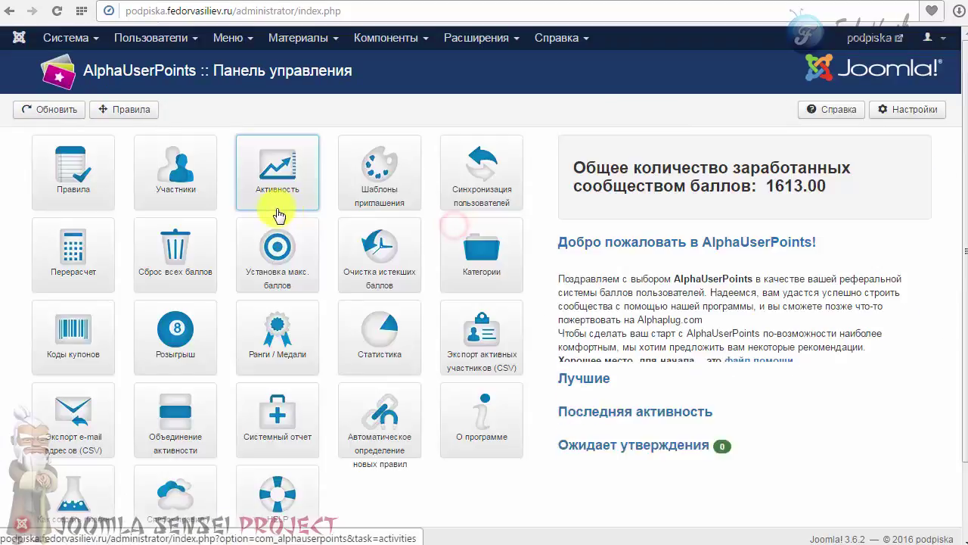
Switch to the AlphaUserPoints administration, open the raffle list, and check the registered participants for "розыгрыш".
click(177, 336)
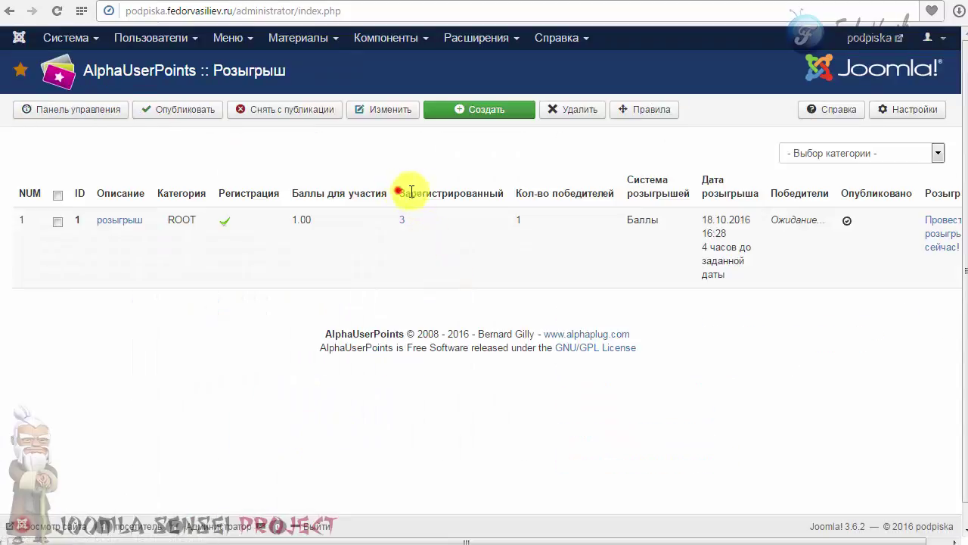
drag(397, 191, 495, 199)
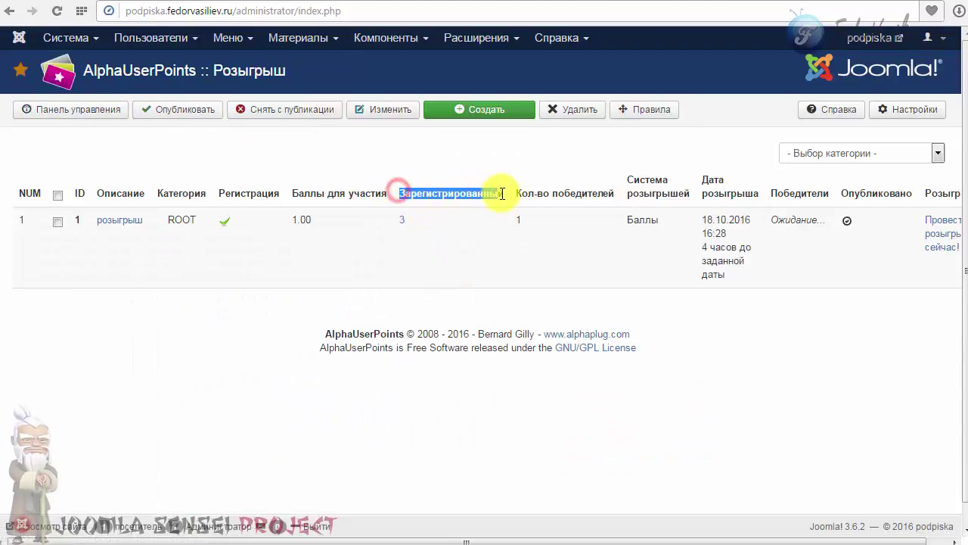
drag(447, 222, 398, 220)
click(464, 247)
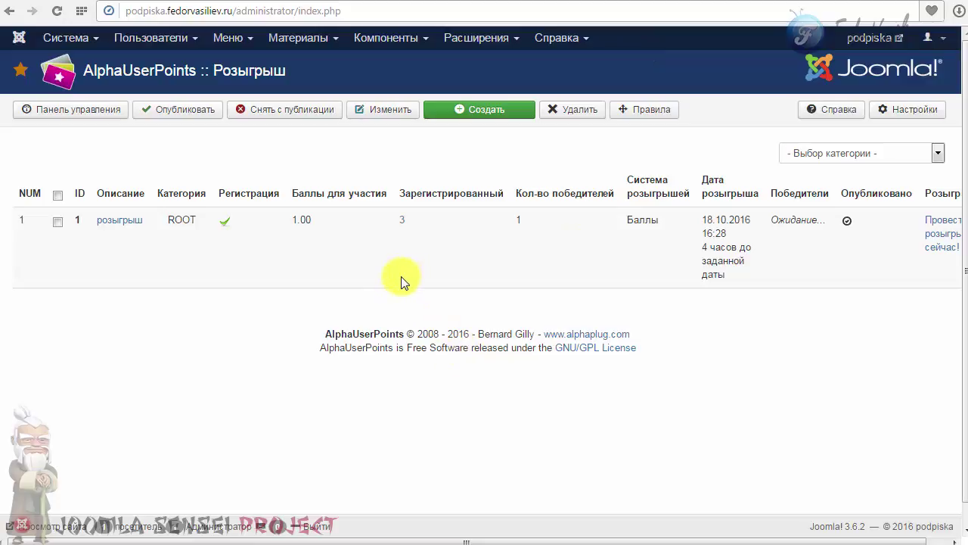
Open the "AlphaUserPoints - Lastest activity" site module for editing from the module manager.
click(386, 38)
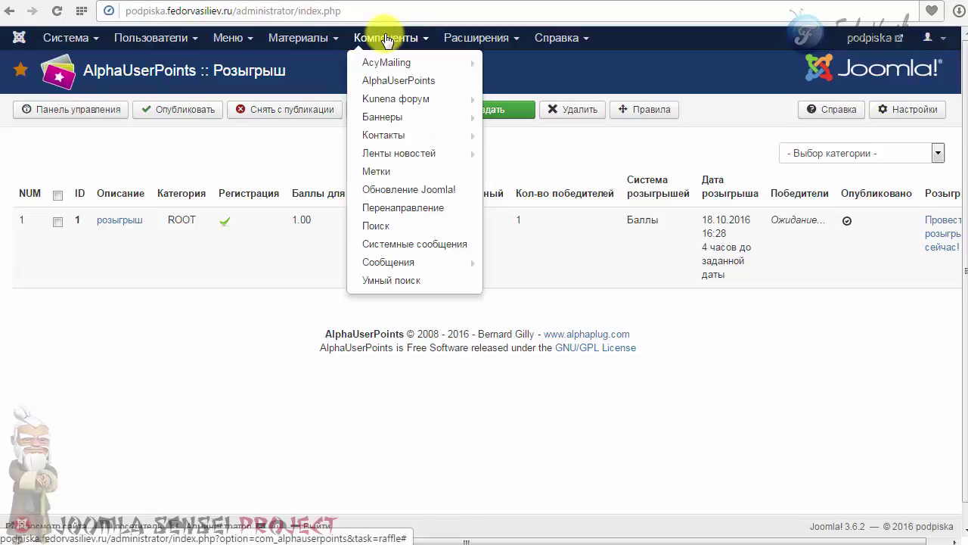
click(476, 38)
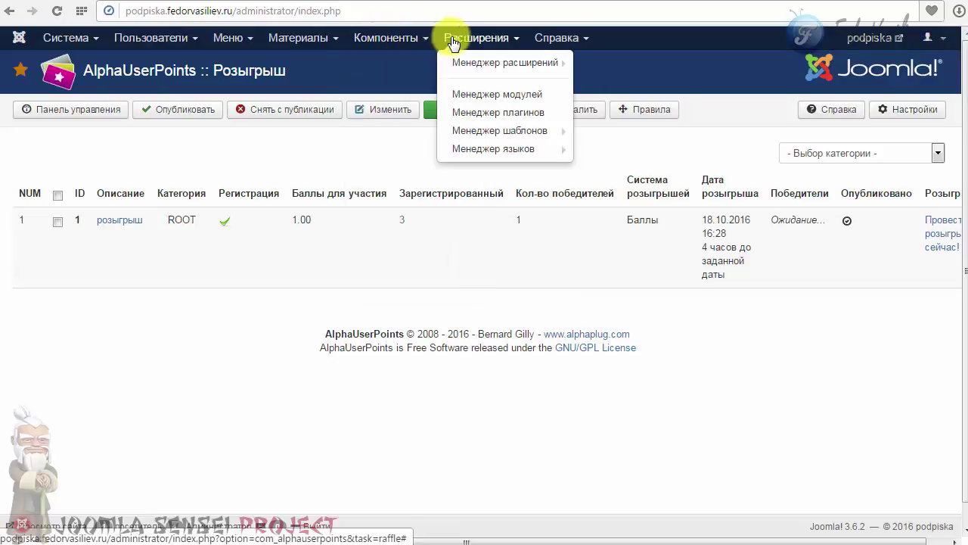
click(477, 98)
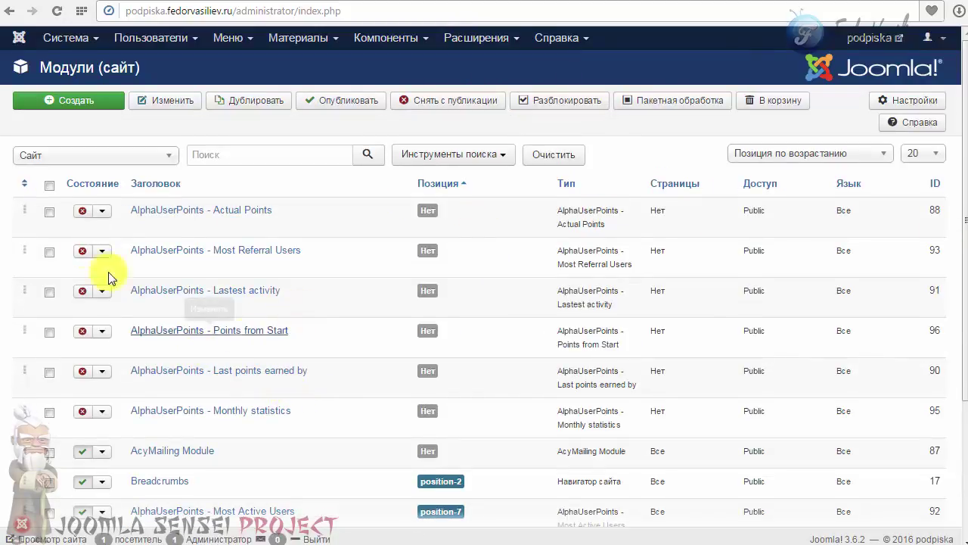
click(278, 289)
triple_click(278, 289)
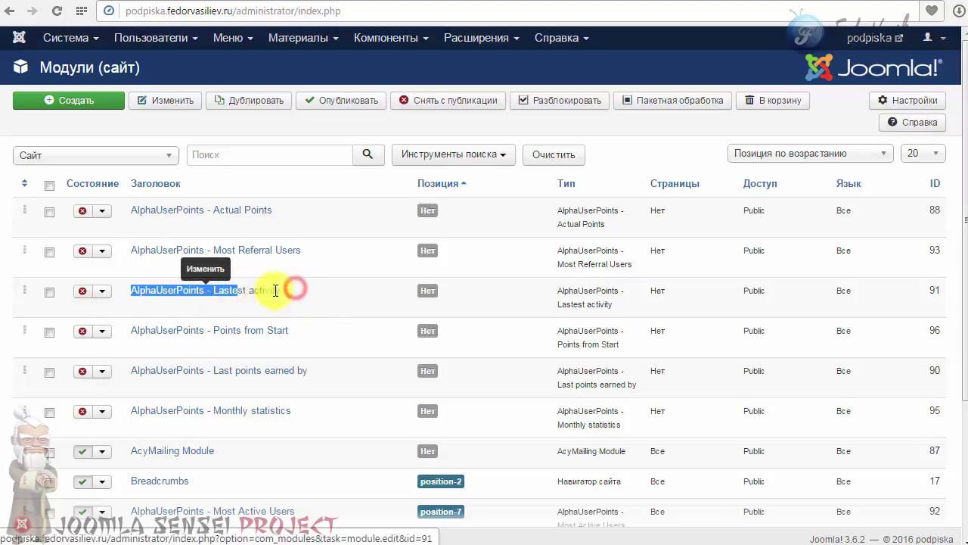
click(277, 290)
triple_click(280, 288)
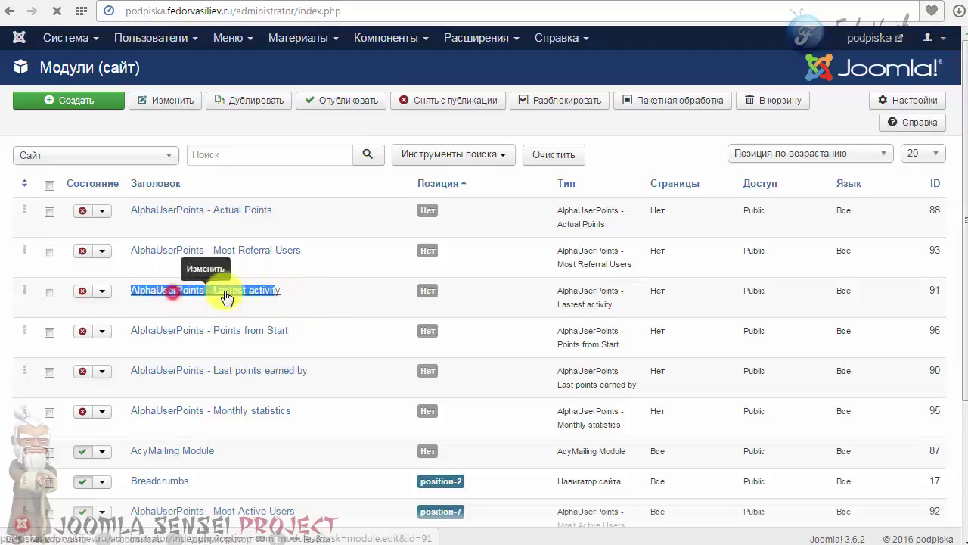
click(277, 294)
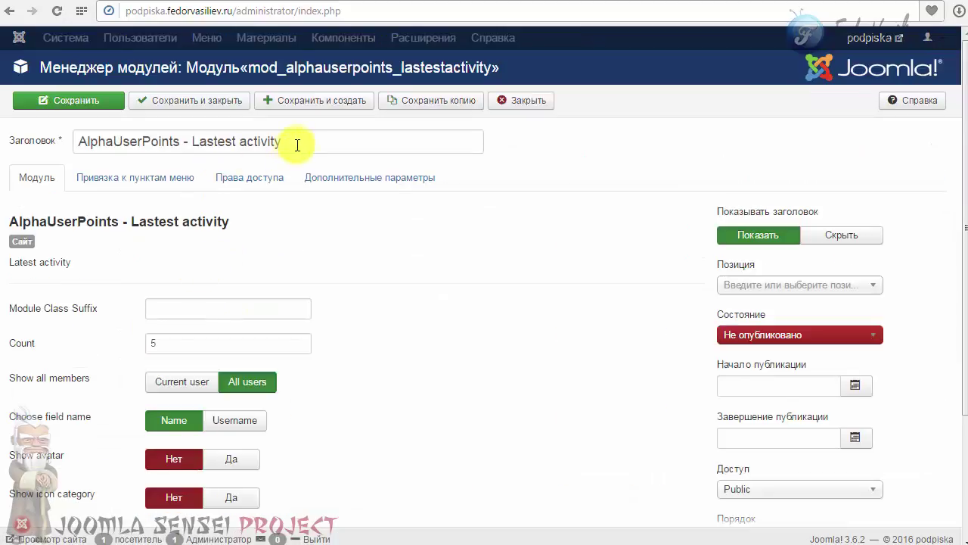
Rename the module as "активность" and set its Count to 3.
drag(298, 143, 80, 140)
text(активность)
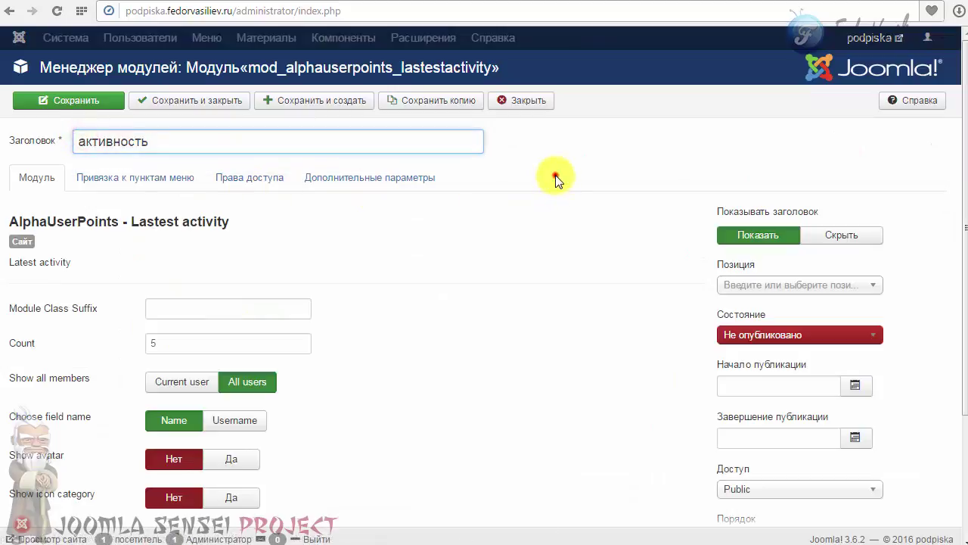
click(550, 175)
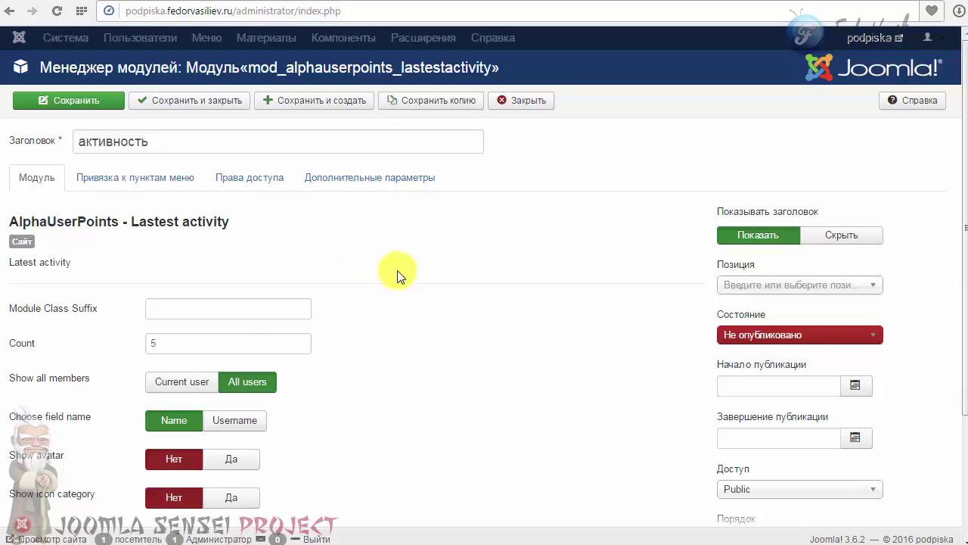
drag(164, 342, 126, 354)
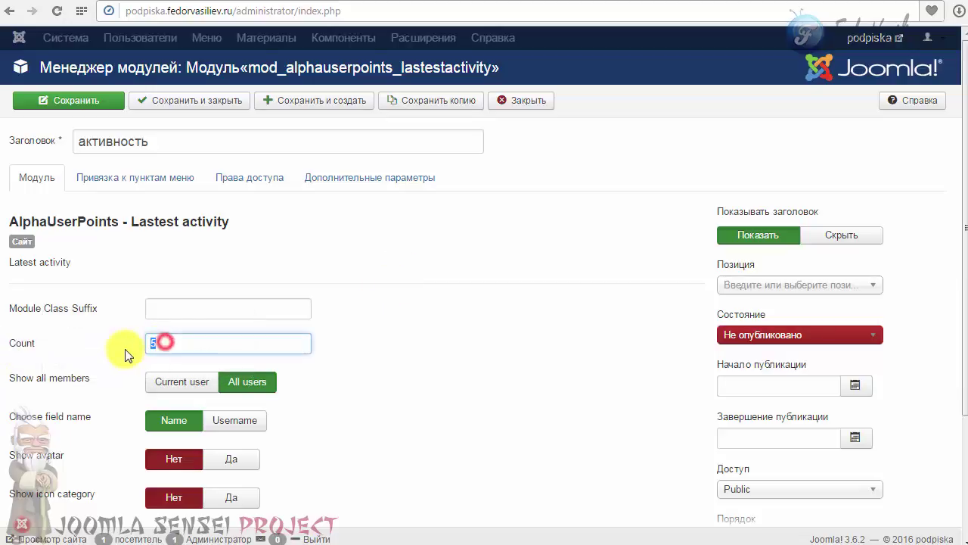
click(390, 337)
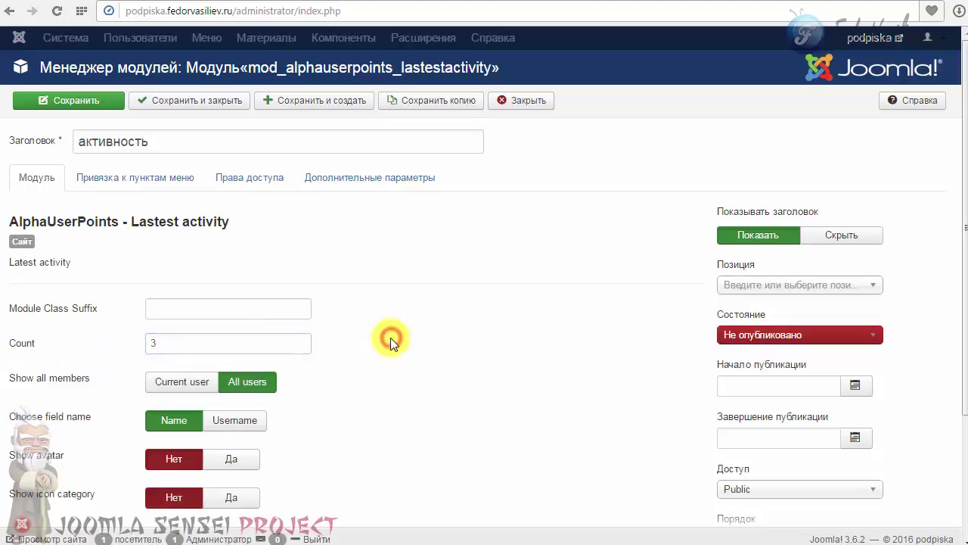
Set the activity module's state to published and assign it to the Protostar template's position-7.
click(771, 337)
click(787, 364)
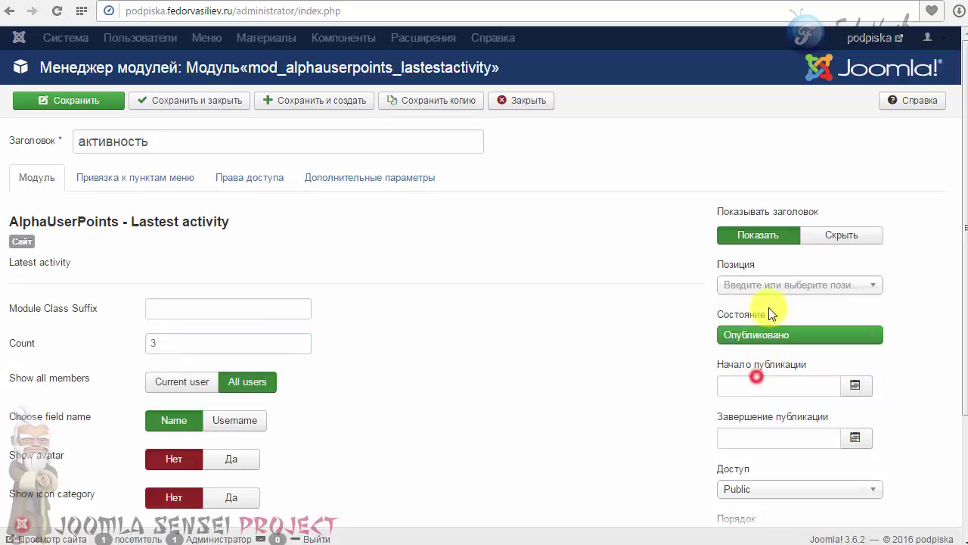
click(773, 281)
drag(872, 350, 872, 407)
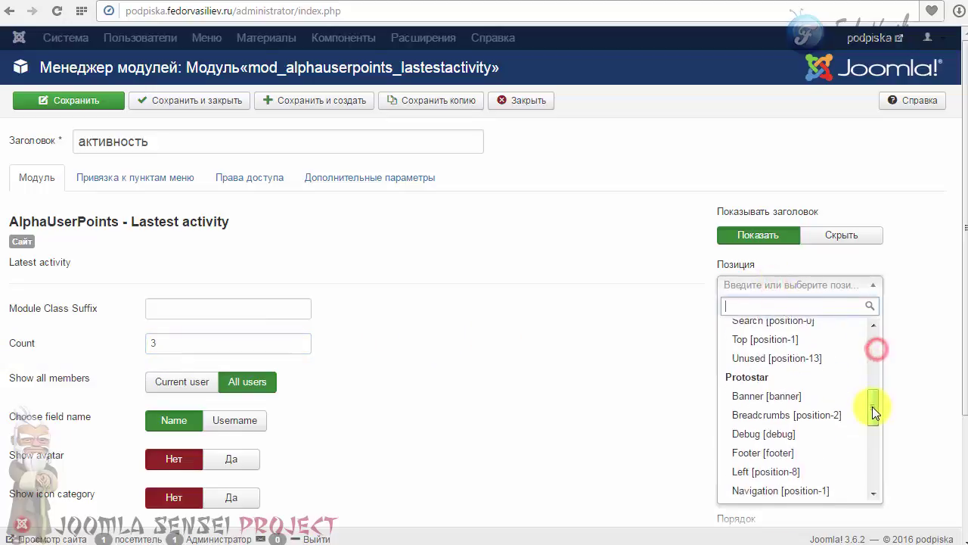
scroll(871, 422, down, 2)
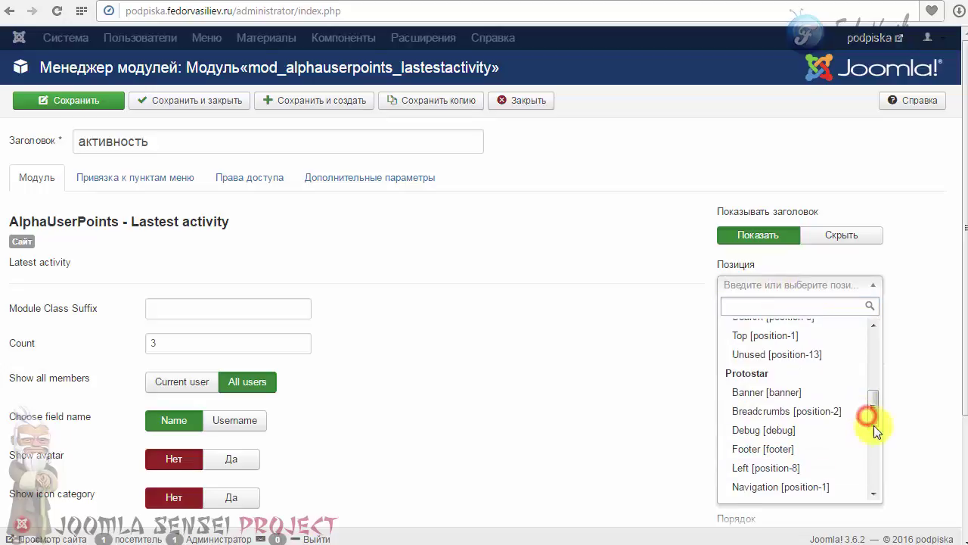
click(771, 477)
Set the module to display members by Username and enable both the avatar and the category icon.
scroll(663, 446, down, 1)
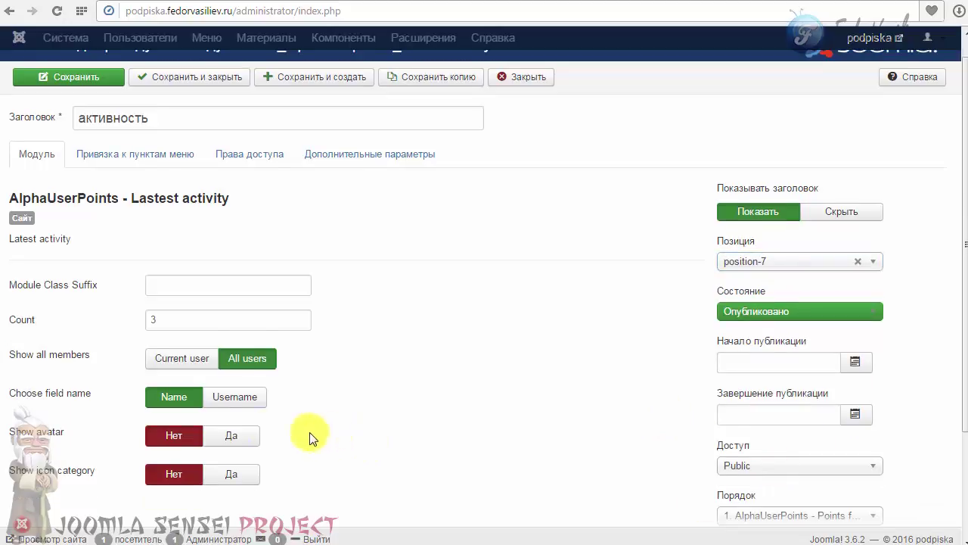
click(233, 398)
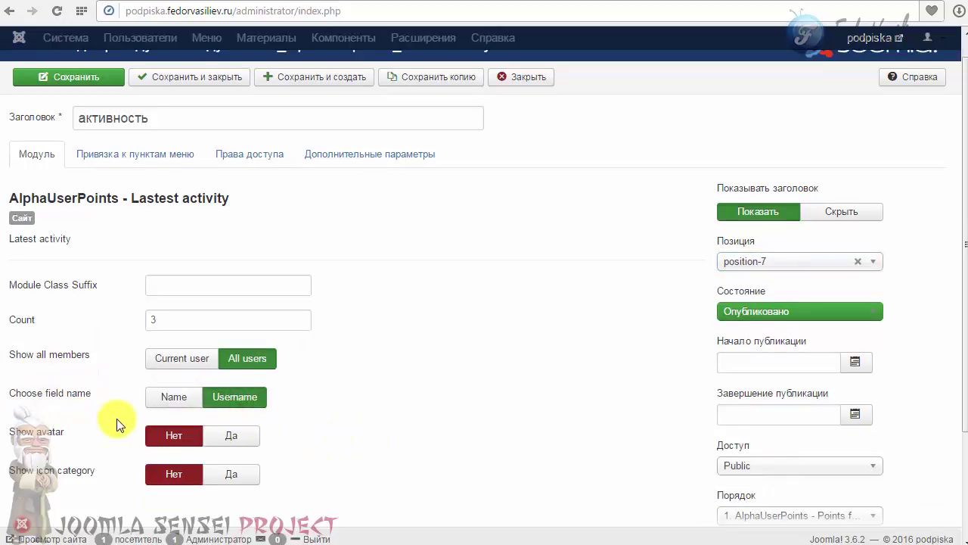
click(223, 438)
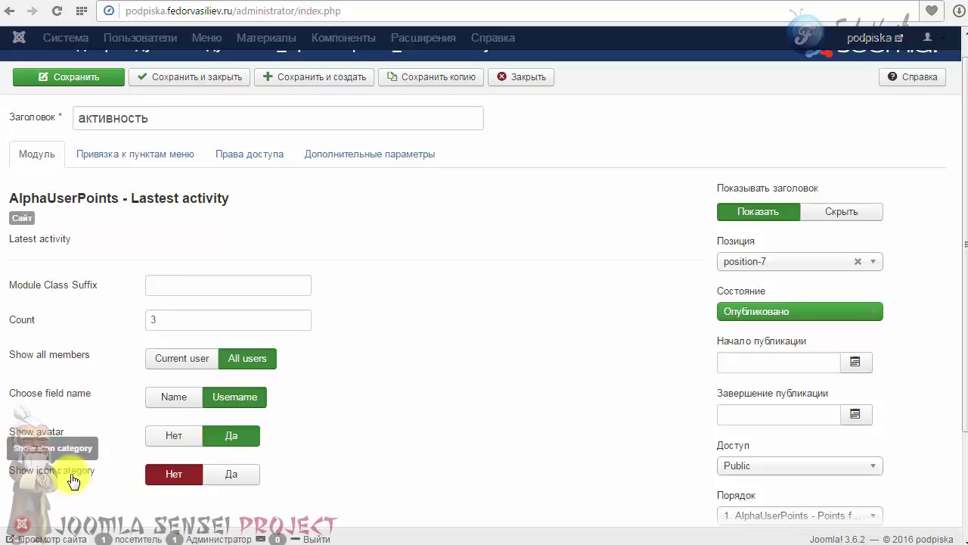
click(255, 475)
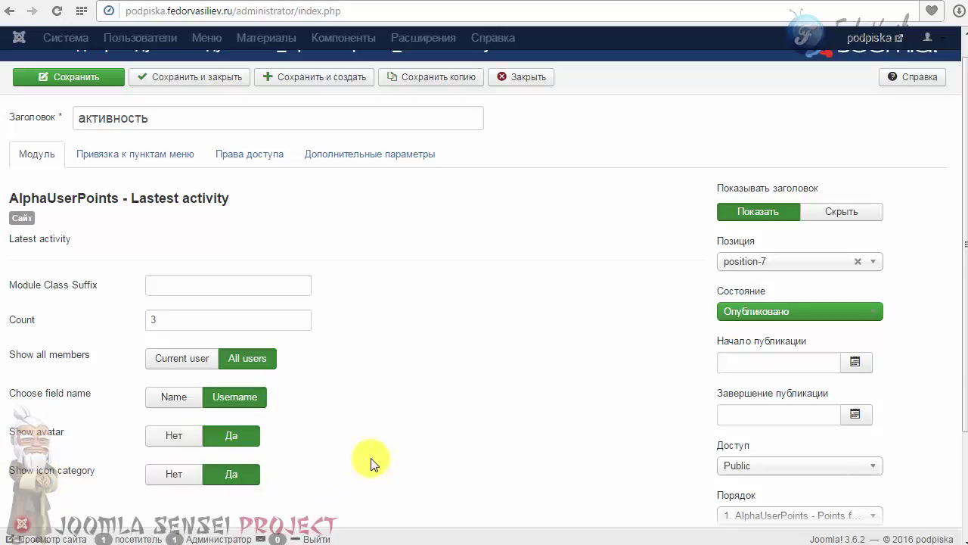
Assign the "активность" module to all pages, then save and close it.
click(158, 156)
click(195, 198)
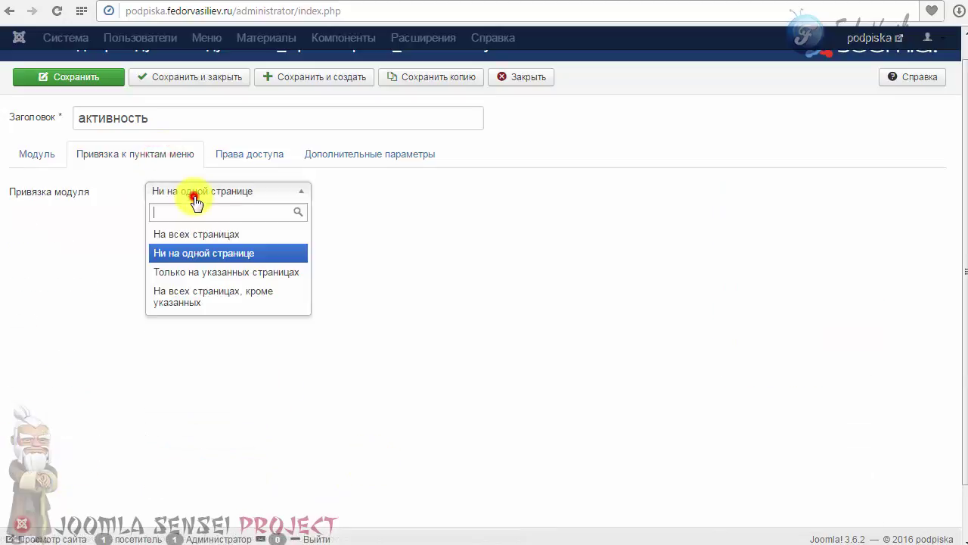
click(202, 233)
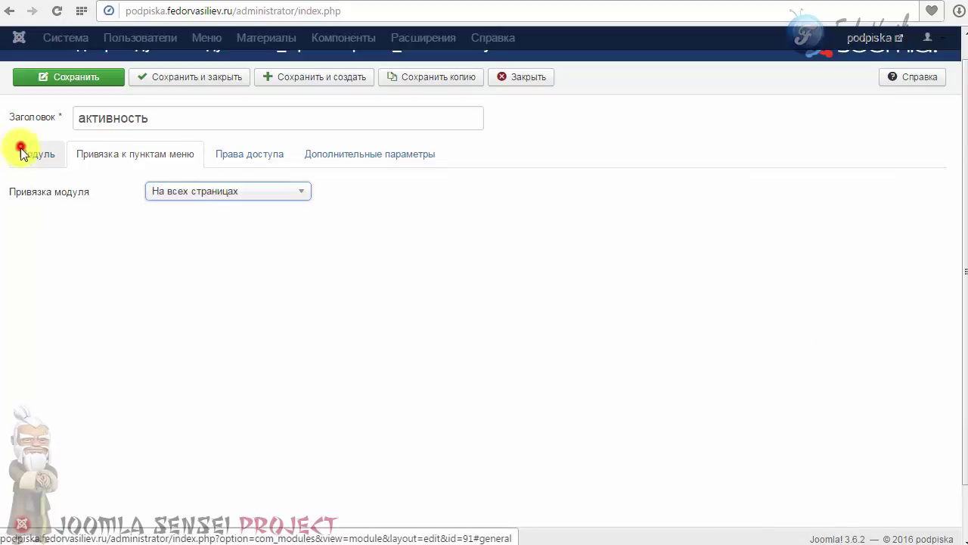
click(21, 152)
click(203, 76)
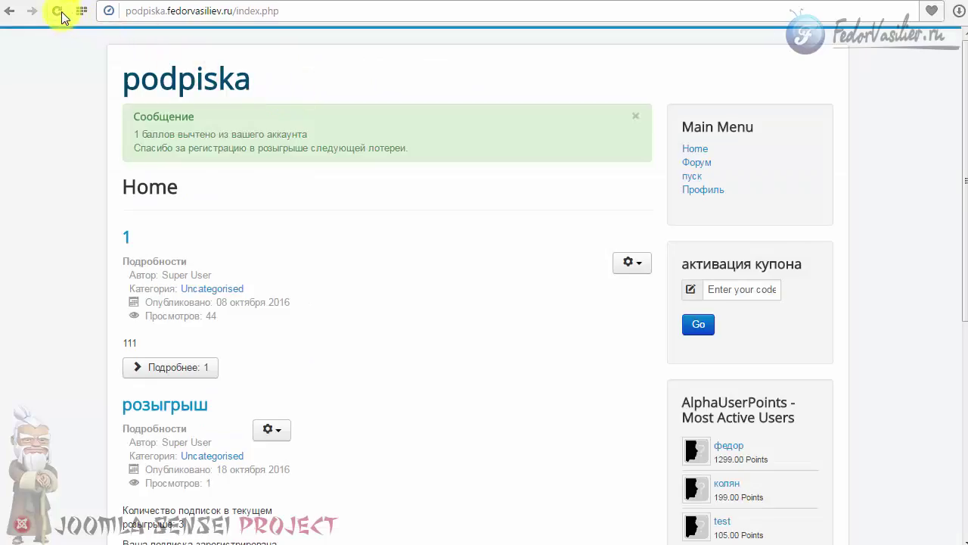
Reload the site's home page and examine the entries in the "активность" module.
click(57, 11)
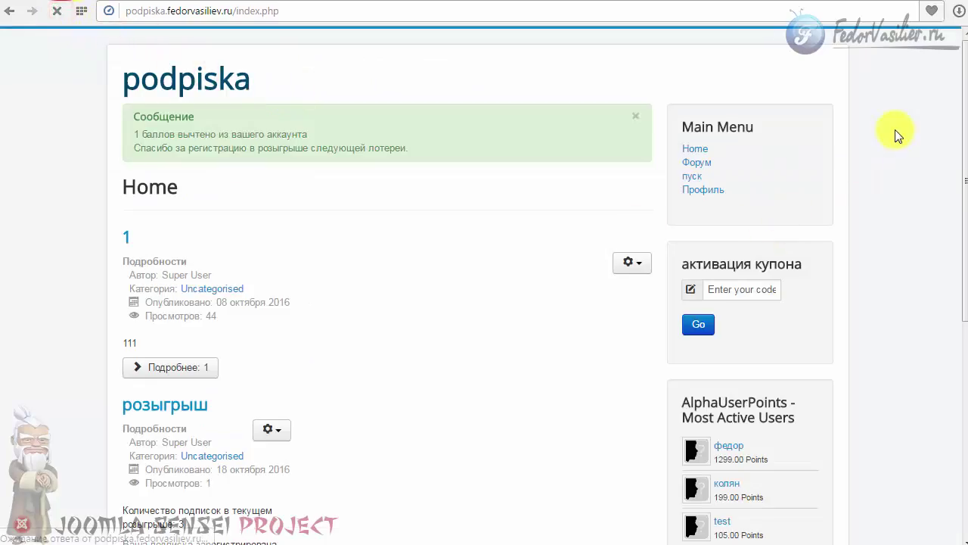
drag(961, 151, 960, 230)
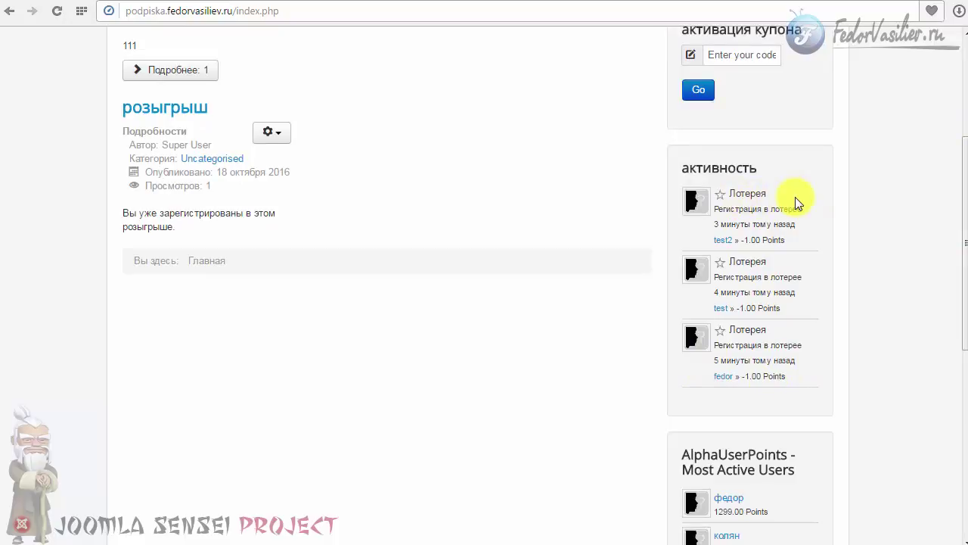
click(695, 239)
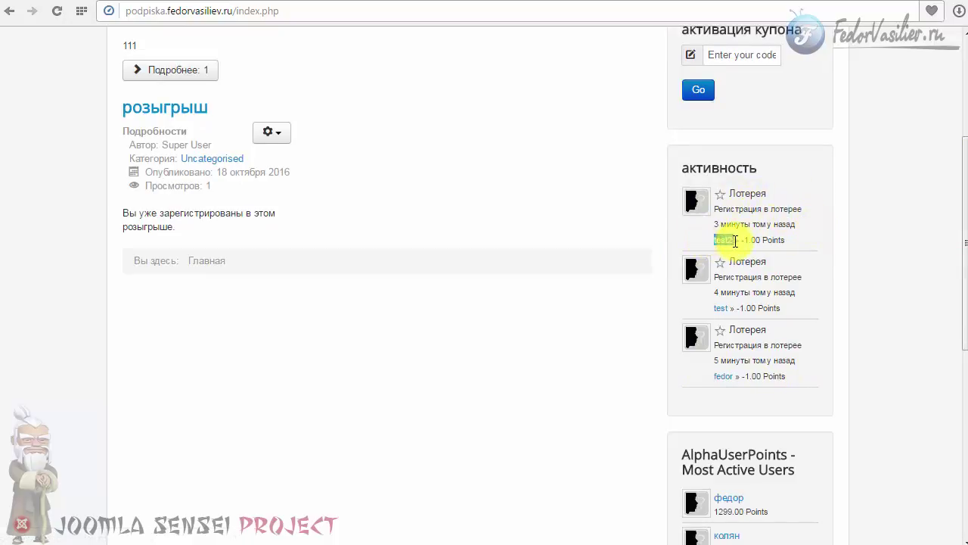
click(808, 245)
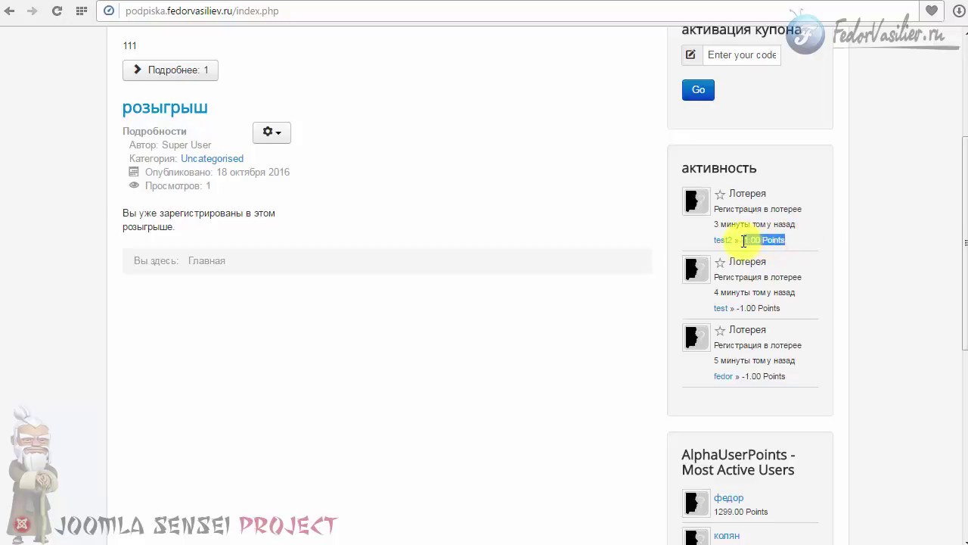
click(800, 243)
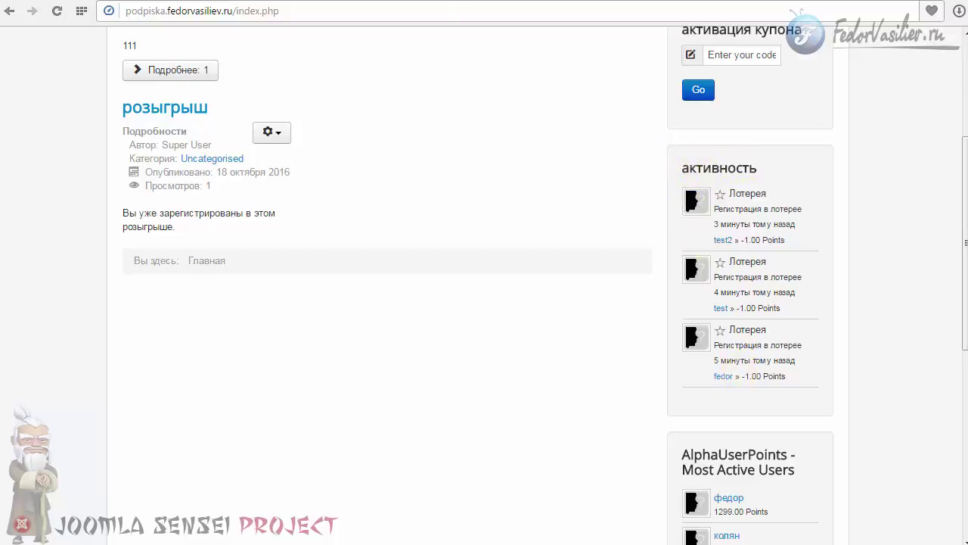
Open the "AlphaUserPoints - Last points earned by" module in the admin panel, publish it and place it in Protostar's Right [position-7].
key(ctrl+Tab)
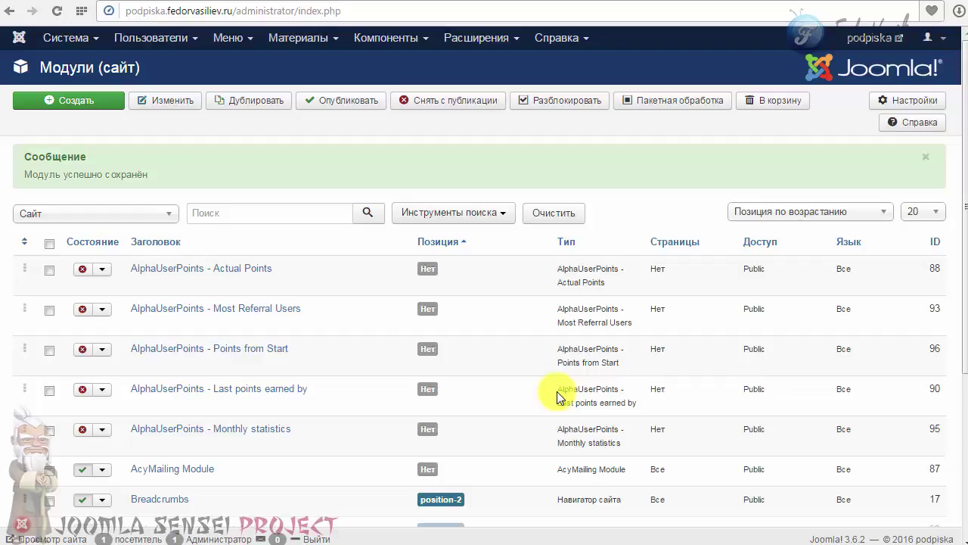
mouse_move(131, 388)
mouse_down()
mouse_move(309, 400)
mouse_move(290, 390)
mouse_up()
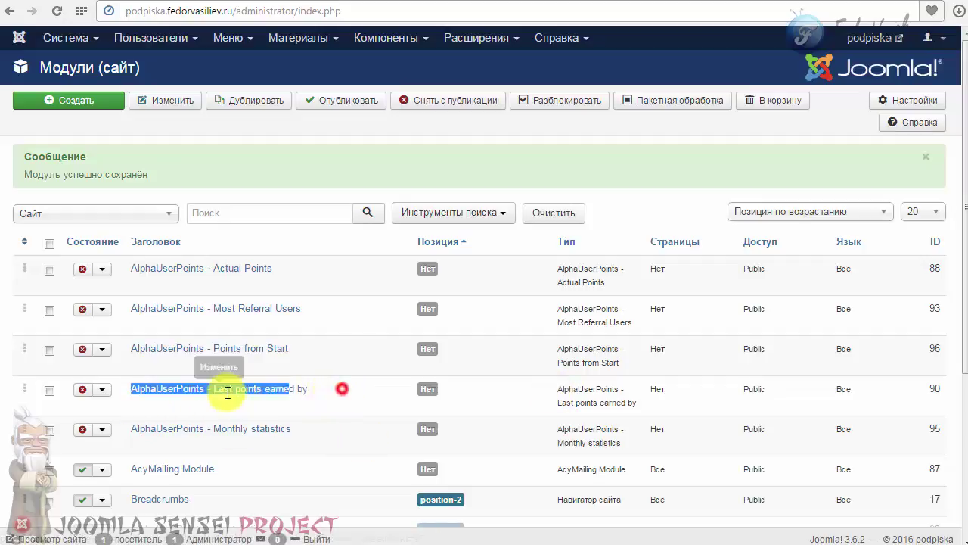
click(317, 393)
click(244, 388)
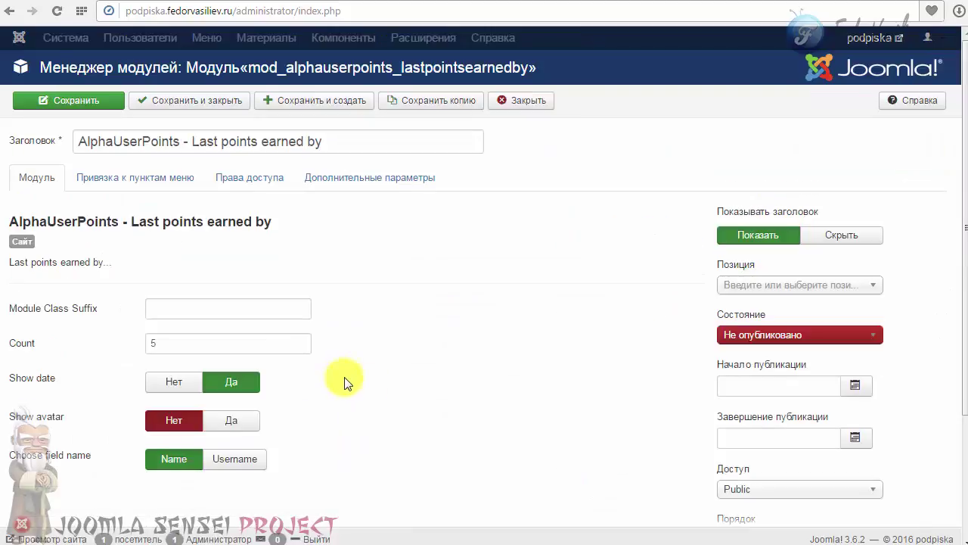
click(761, 334)
click(753, 378)
click(795, 288)
scroll(800, 326, down, 15)
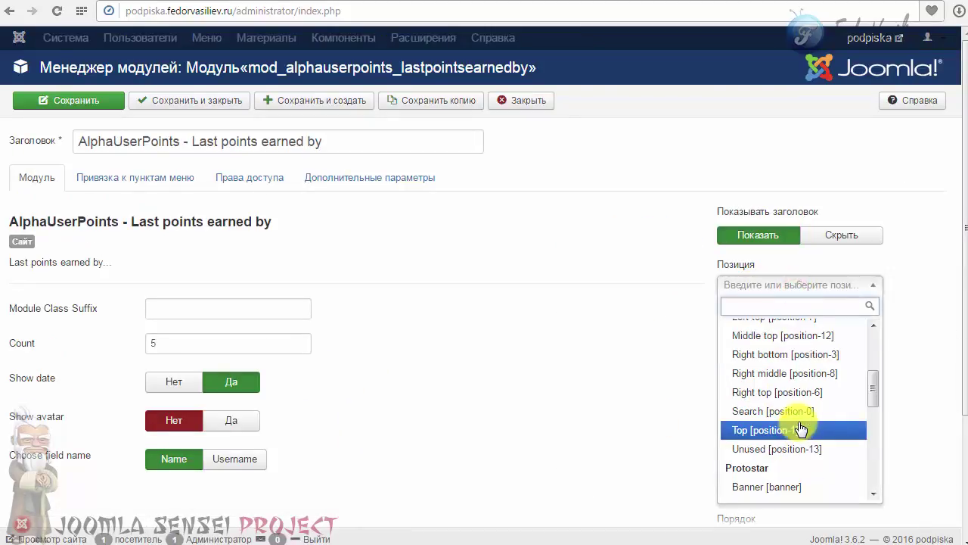
click(784, 332)
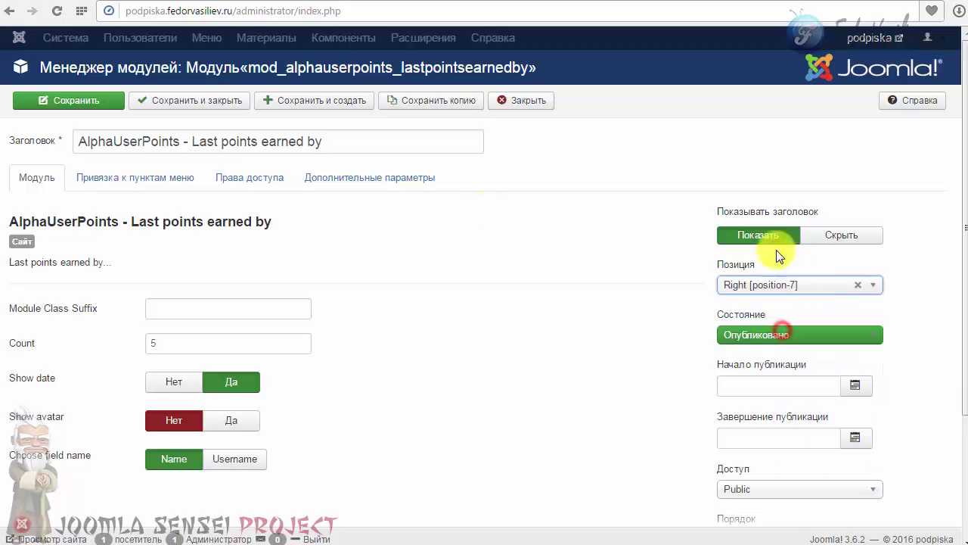
Assign the last points earned module to all pages.
click(150, 174)
click(197, 220)
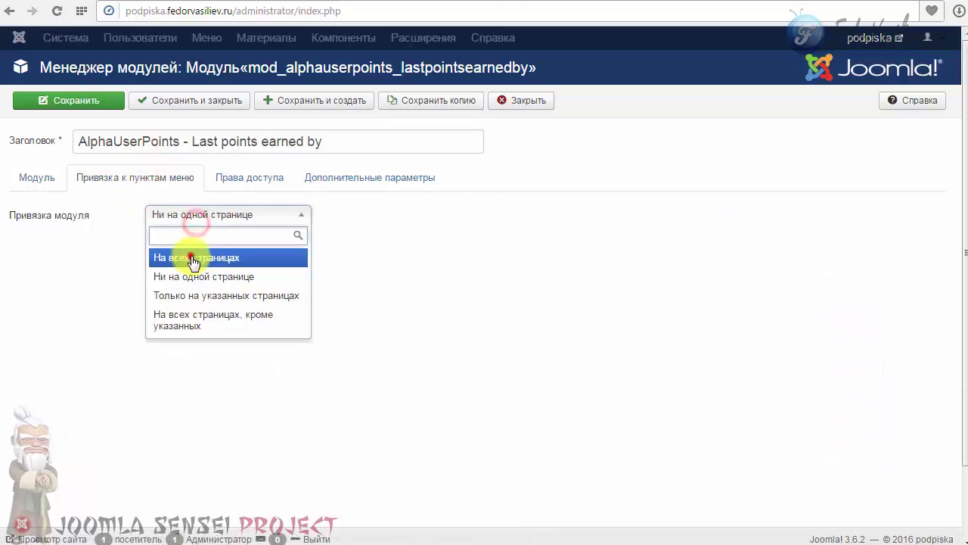
click(185, 257)
Set the module's Count to 3, enable the avatar, and display members by Username.
click(22, 176)
double_click(169, 345)
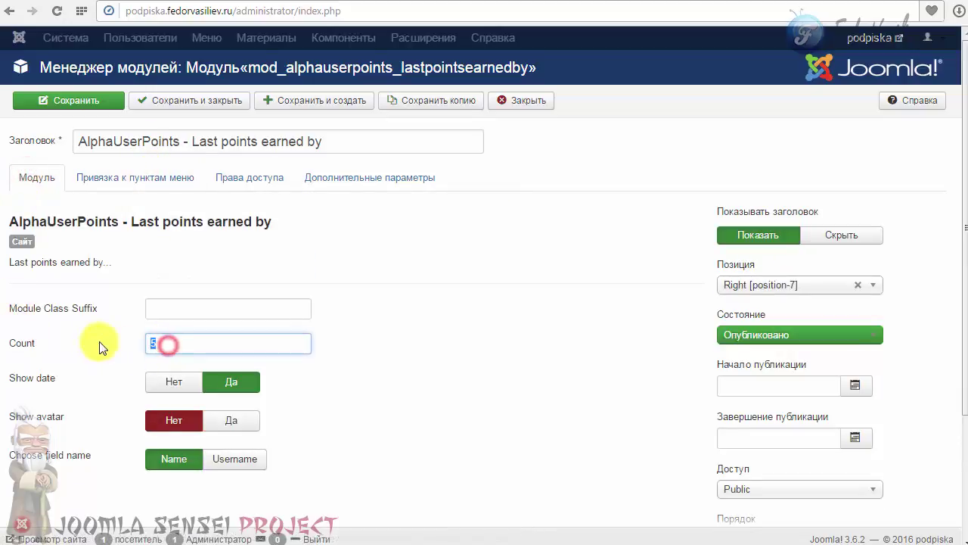
text(3)
click(474, 381)
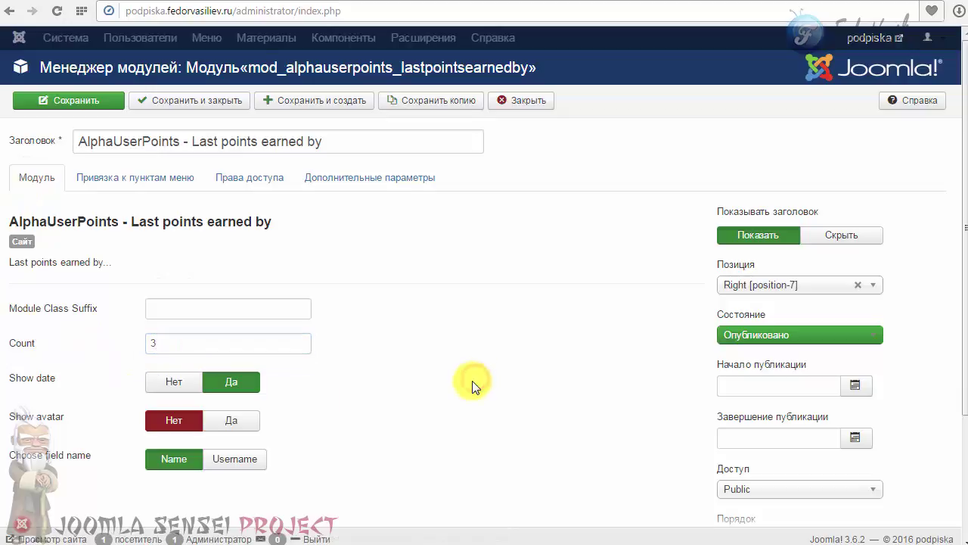
click(239, 422)
click(232, 459)
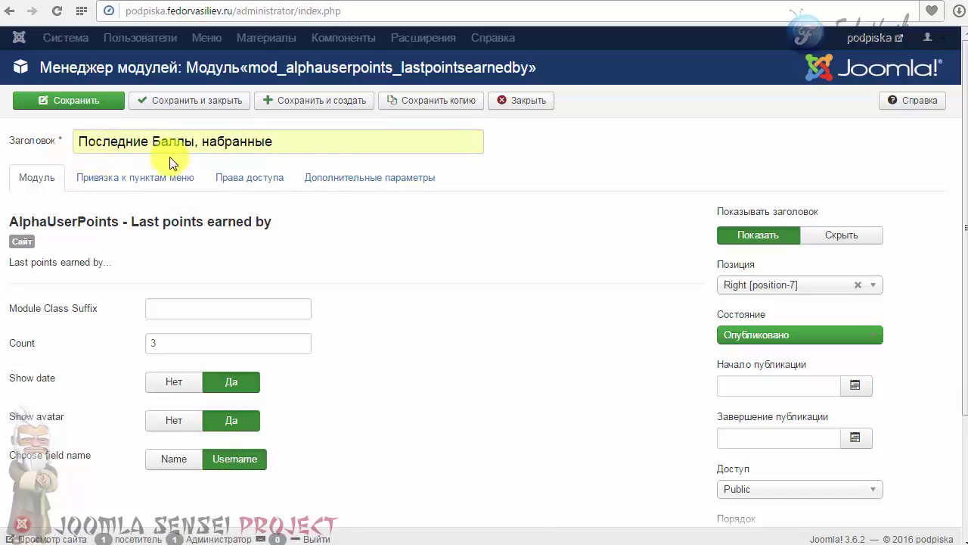
Title the module "Последние Баллы, набранные", check its page assignment, then save and close it.
click(143, 176)
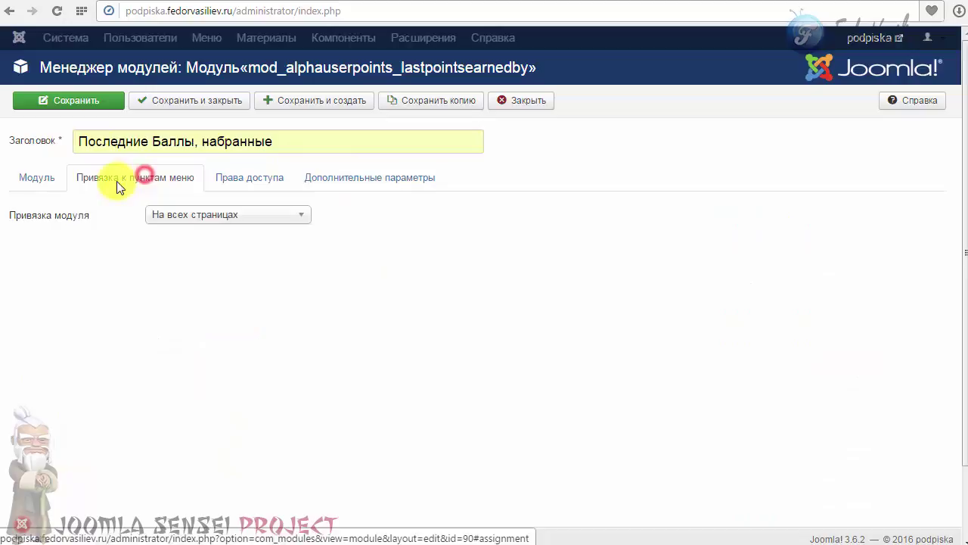
click(27, 179)
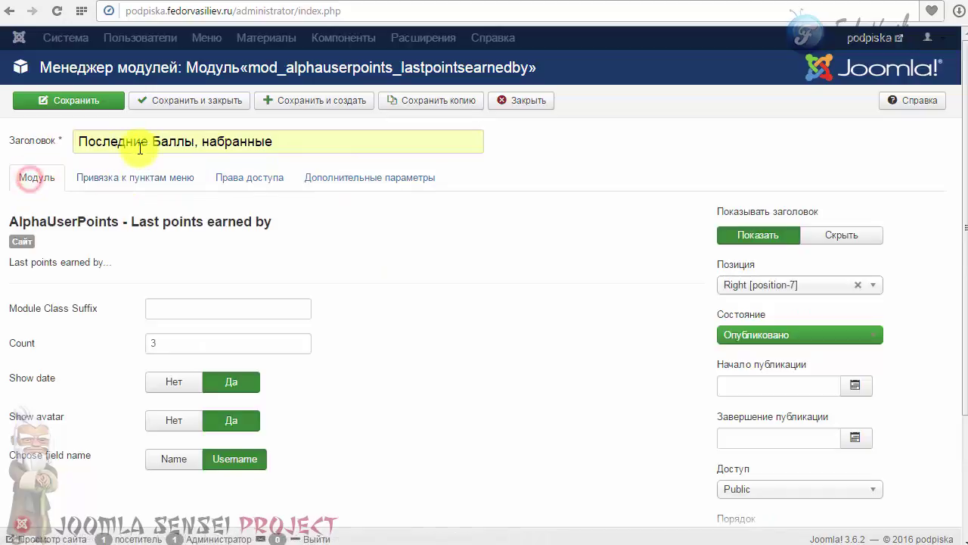
click(201, 101)
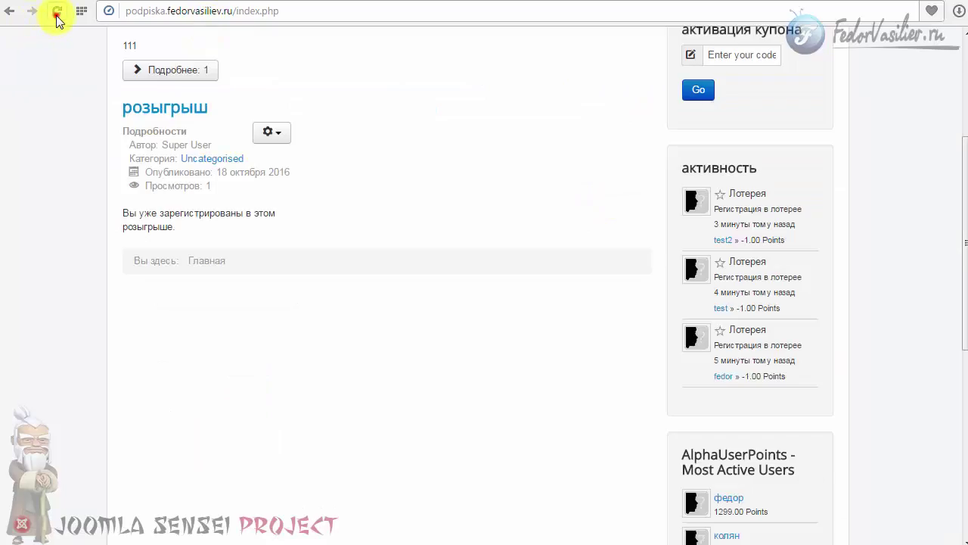
Reload the site's home page and examine the "Последние Баллы, набранные" module.
click(57, 13)
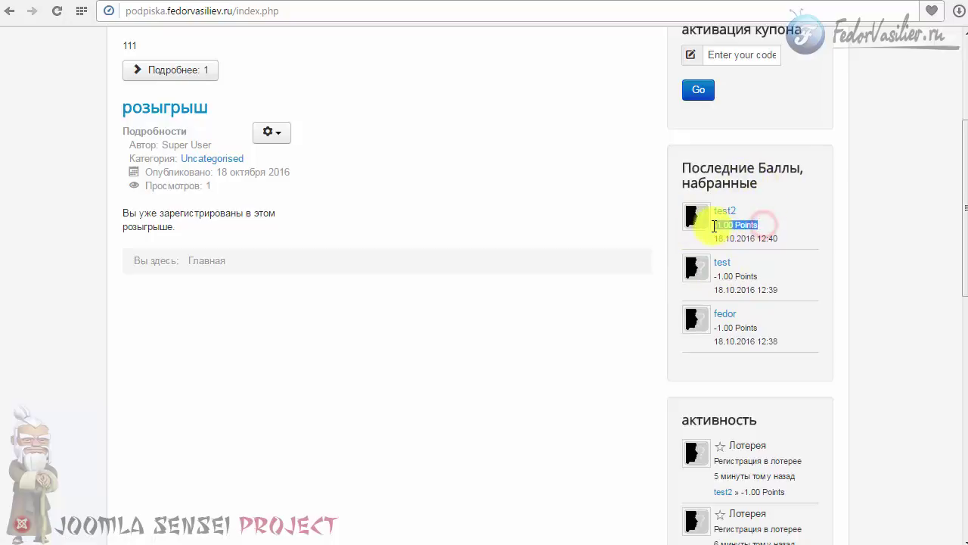
click(754, 280)
key(F5)
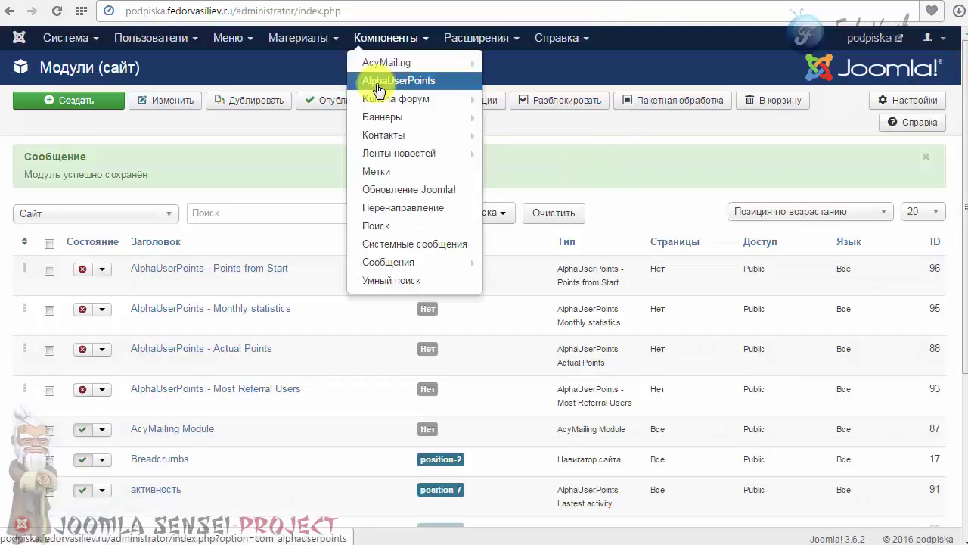
click(367, 80)
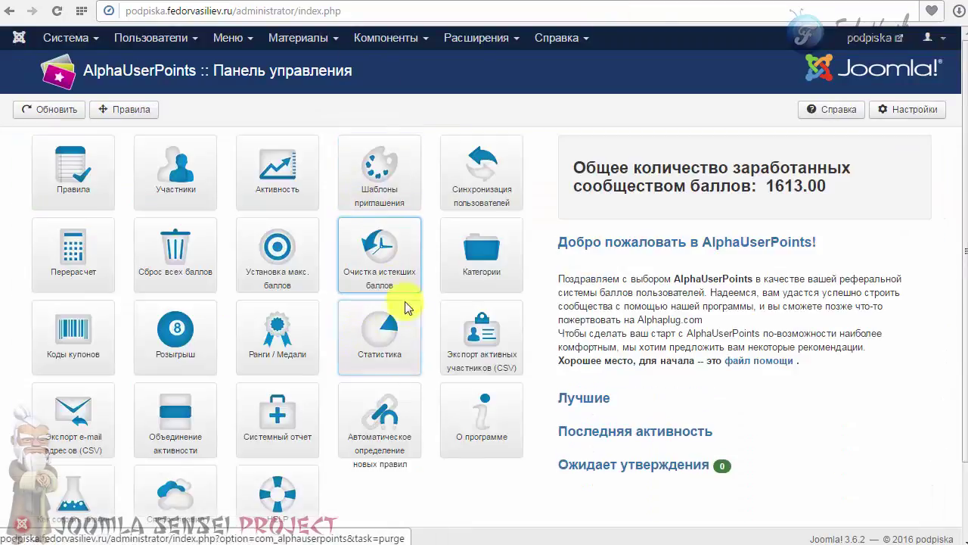
click(163, 330)
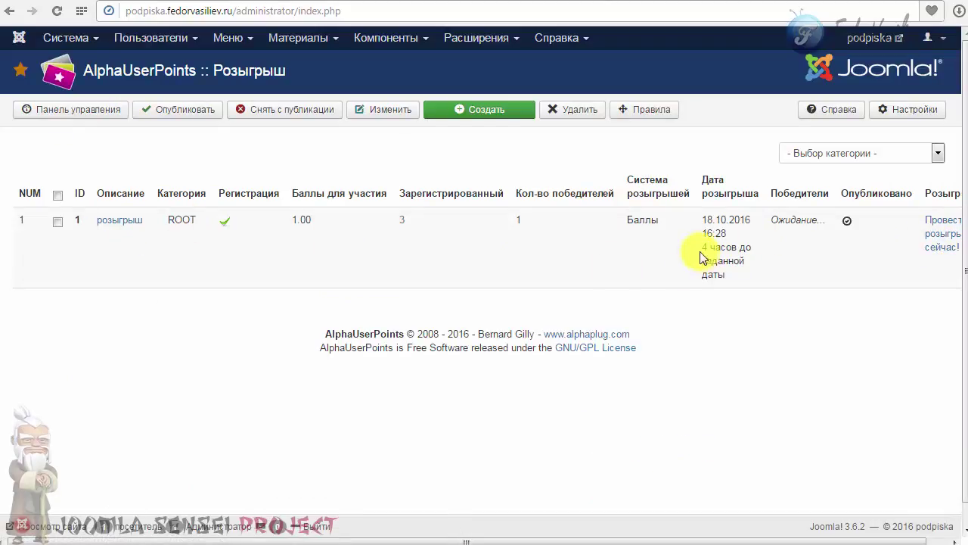
drag(699, 248, 715, 272)
click(113, 221)
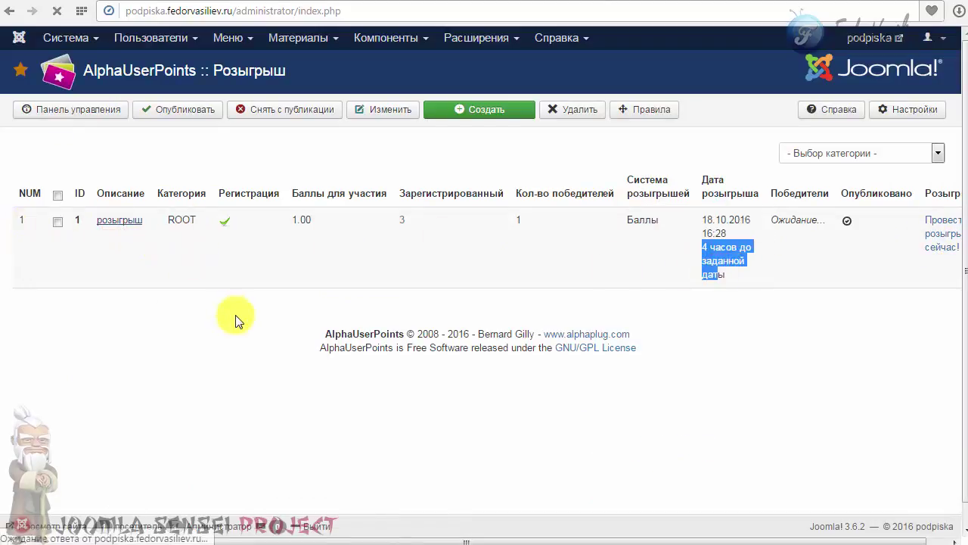
click(227, 415)
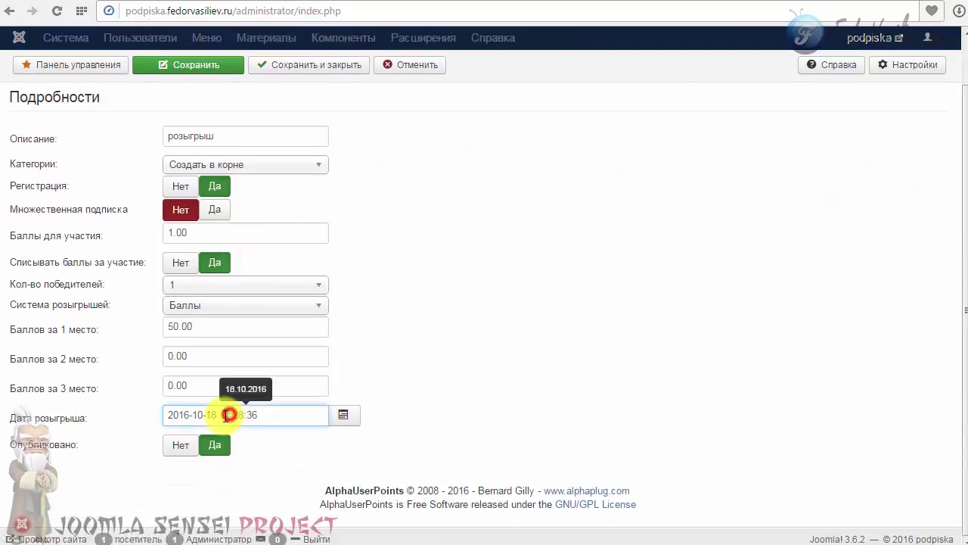
click(282, 72)
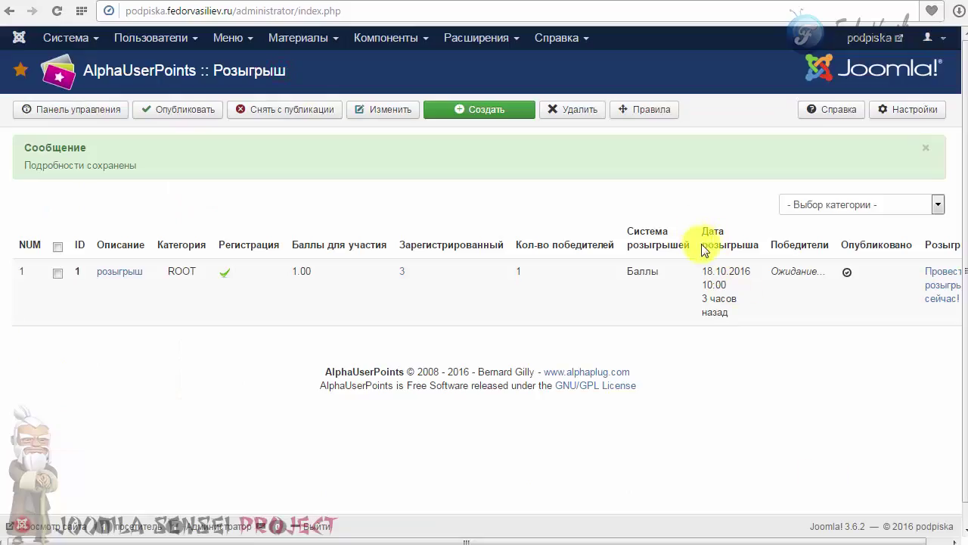
Review the raffle's draw date, pending winner and first-place points, closing its details without changes.
drag(707, 540, 801, 539)
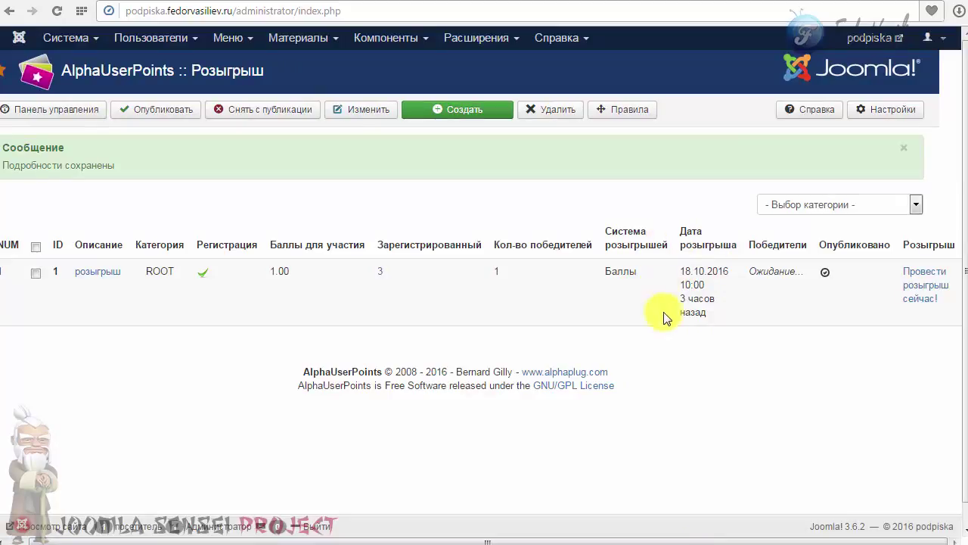
drag(683, 300, 709, 313)
click(727, 301)
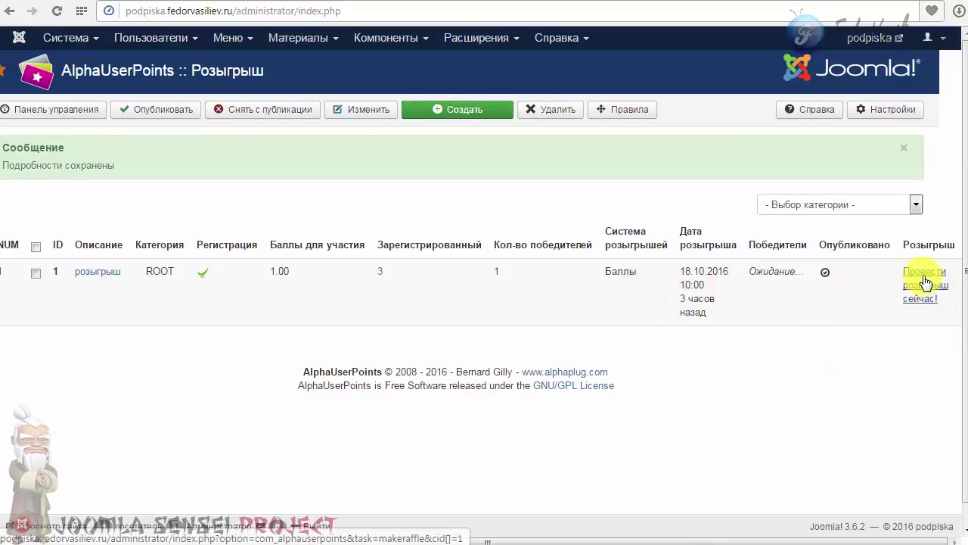
click(745, 271)
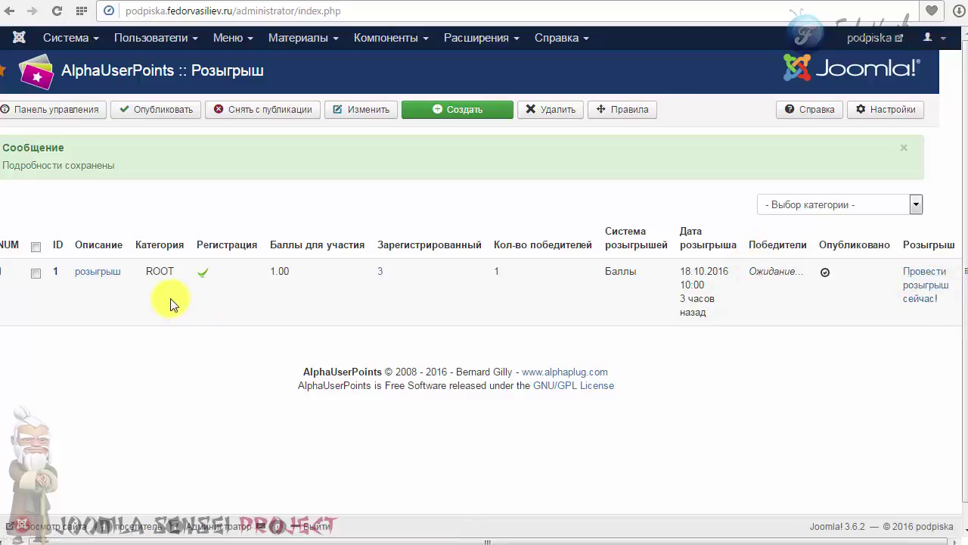
click(104, 272)
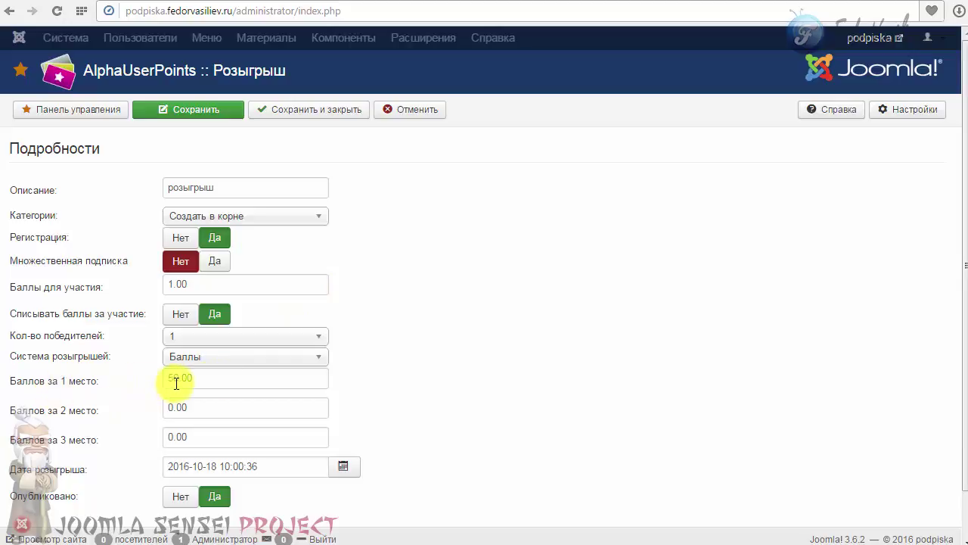
click(401, 115)
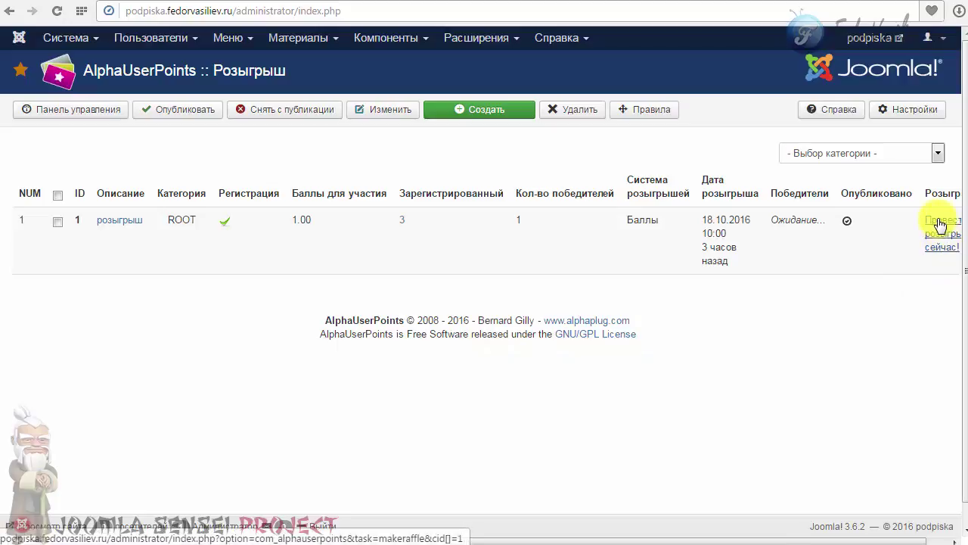
Run the draw for the "розыгрыш" raffle and check its listed winner.
drag(783, 539, 897, 432)
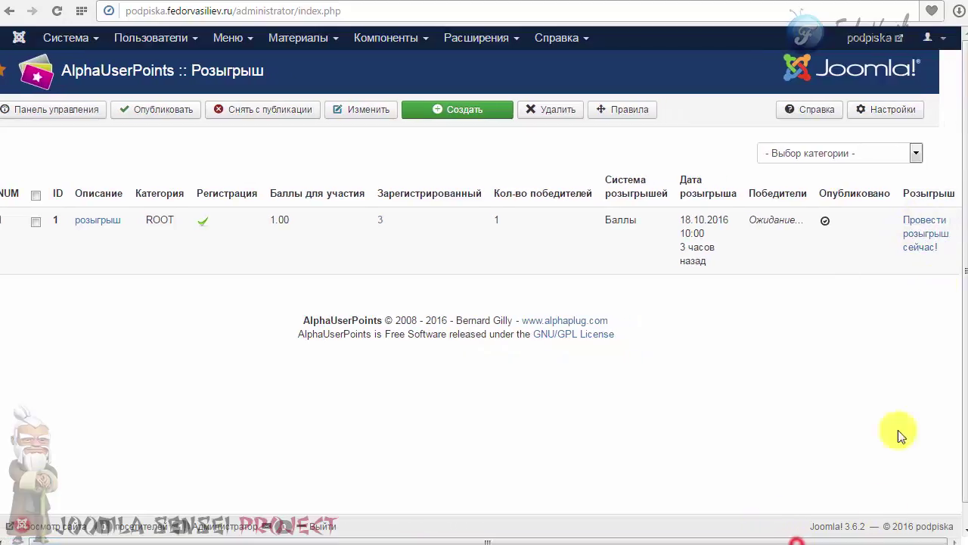
click(929, 235)
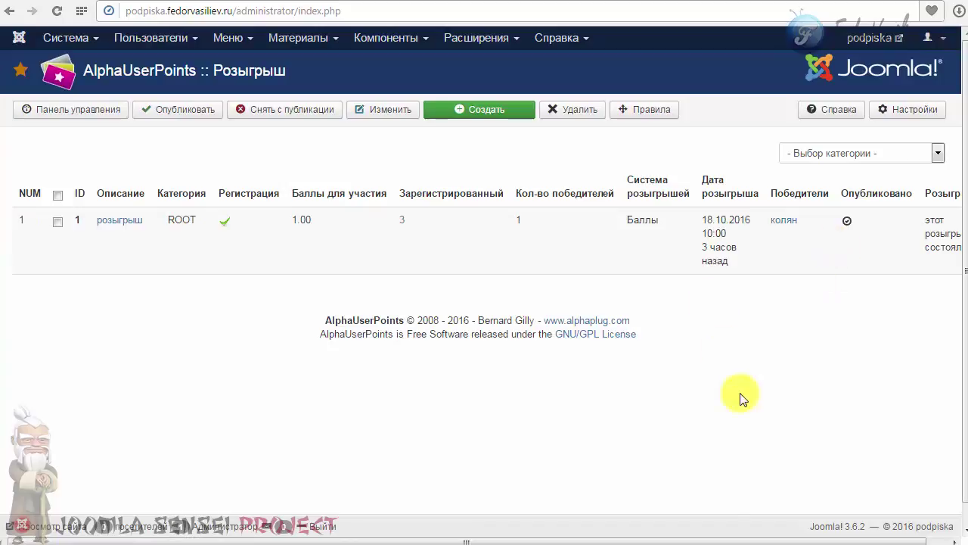
drag(696, 540, 817, 314)
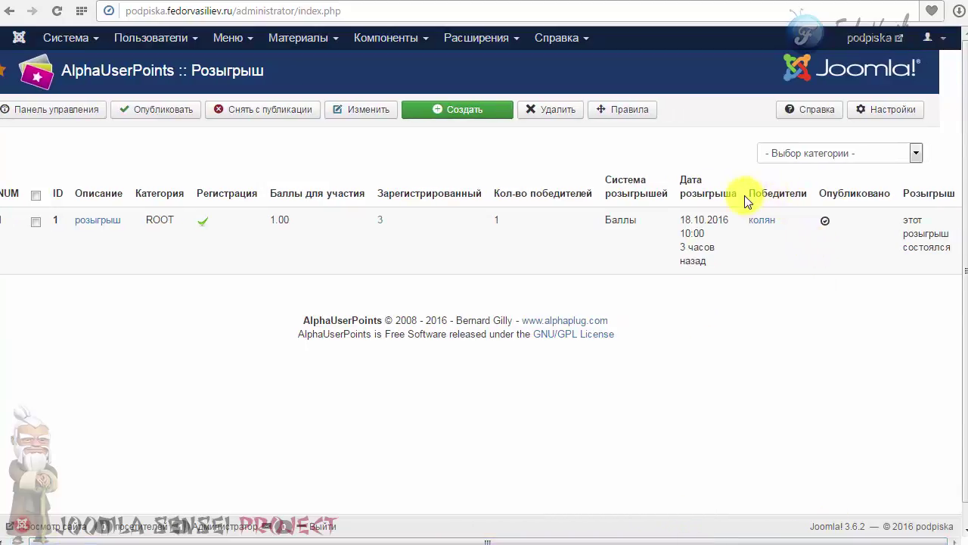
drag(747, 193, 749, 221)
click(780, 224)
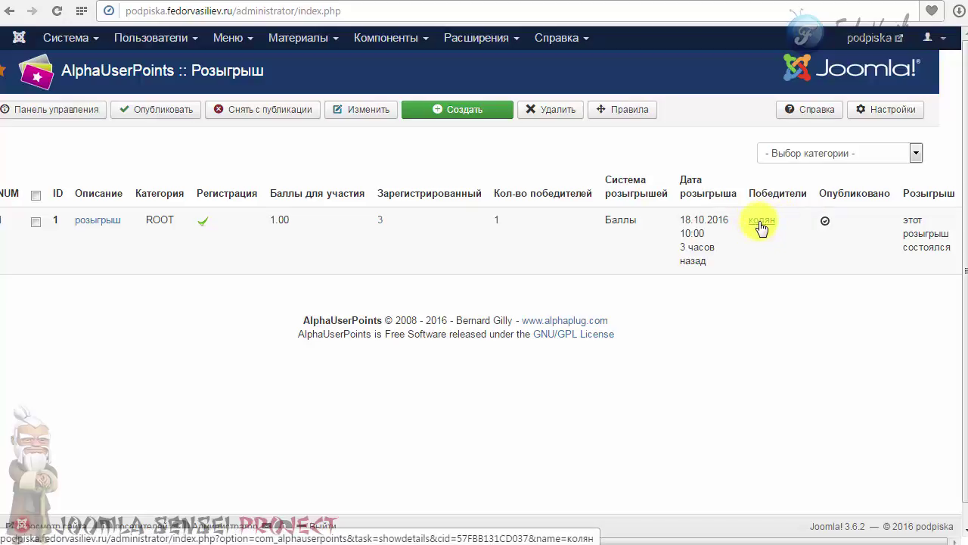
click(761, 224)
Reload the site's home page and check the raffle win in the last points and "активность" modules.
click(59, 13)
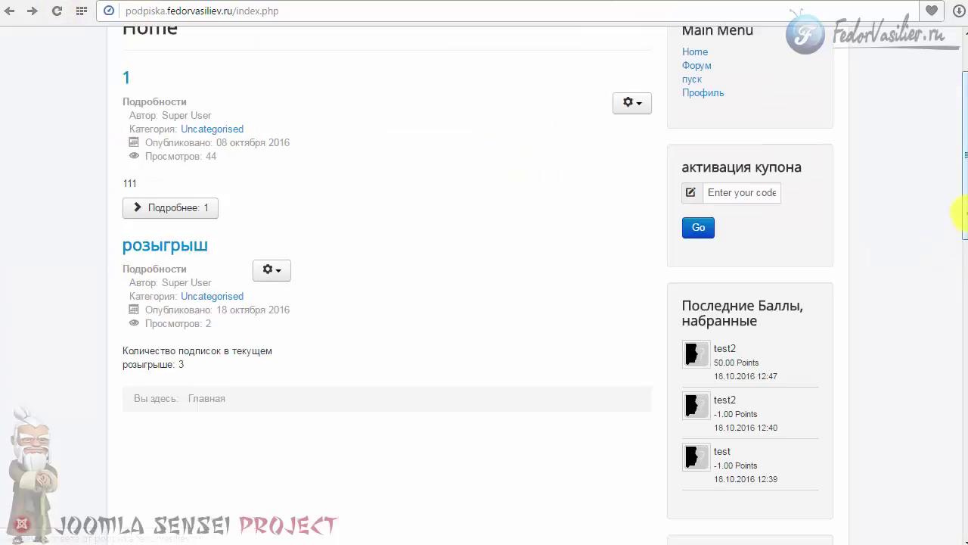
drag(962, 212, 963, 348)
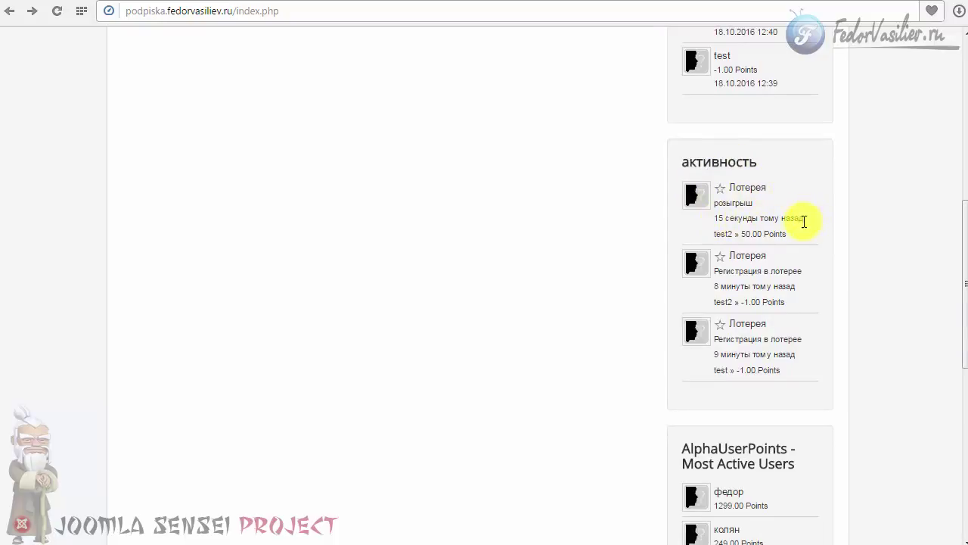
Examine the winner and awarded points of the newest raffle entry in the "активность" and last earned points modules.
double_click(714, 234)
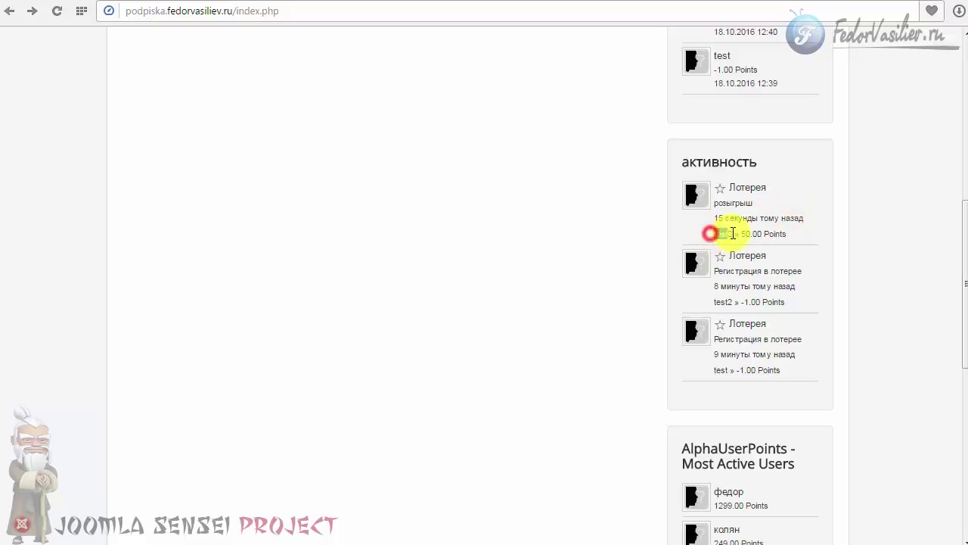
click(741, 233)
drag(740, 233, 792, 234)
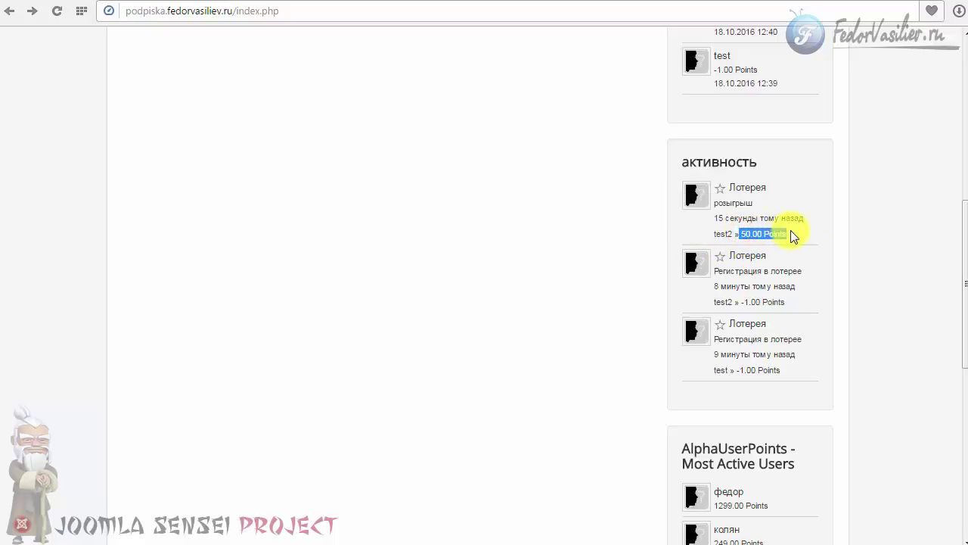
scroll(885, 250, up, 5)
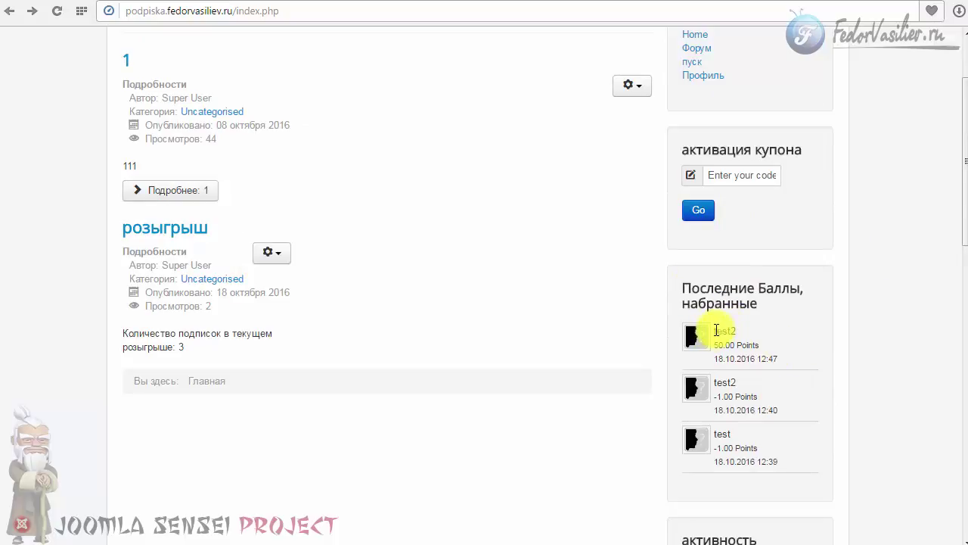
drag(713, 331, 791, 356)
Log in to the site as test2 with the saved credentials and open the latest activity in the profile.
scroll(957, 470, down, 6)
scroll(956, 471, down, 5)
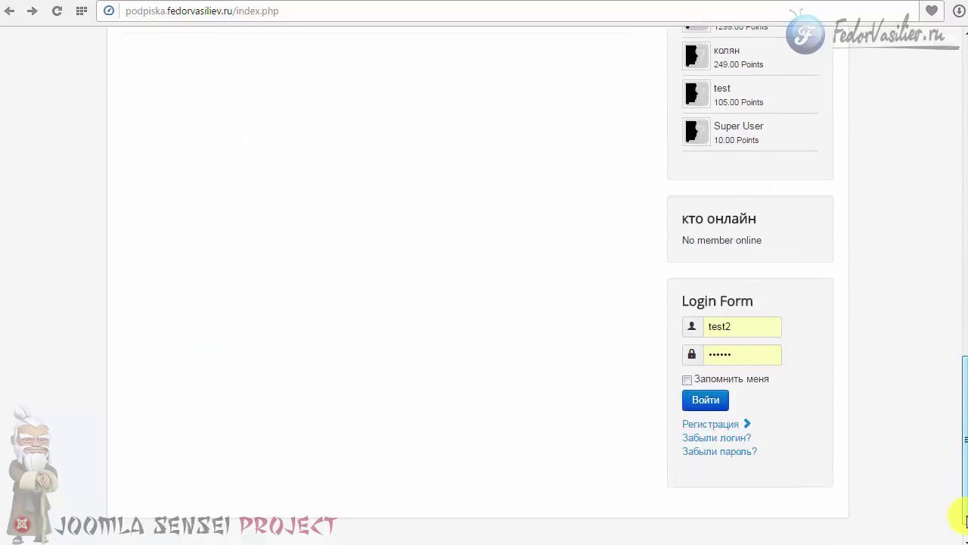
click(714, 418)
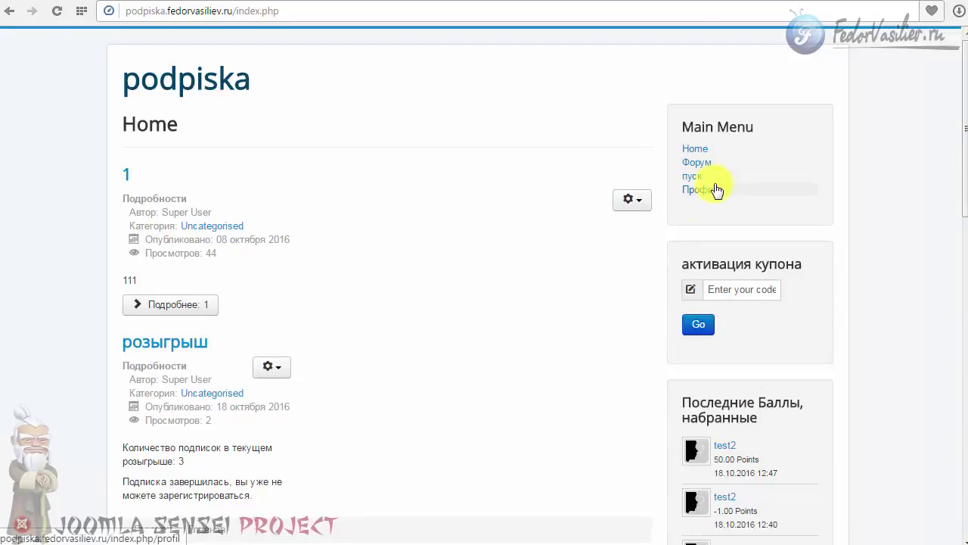
click(706, 189)
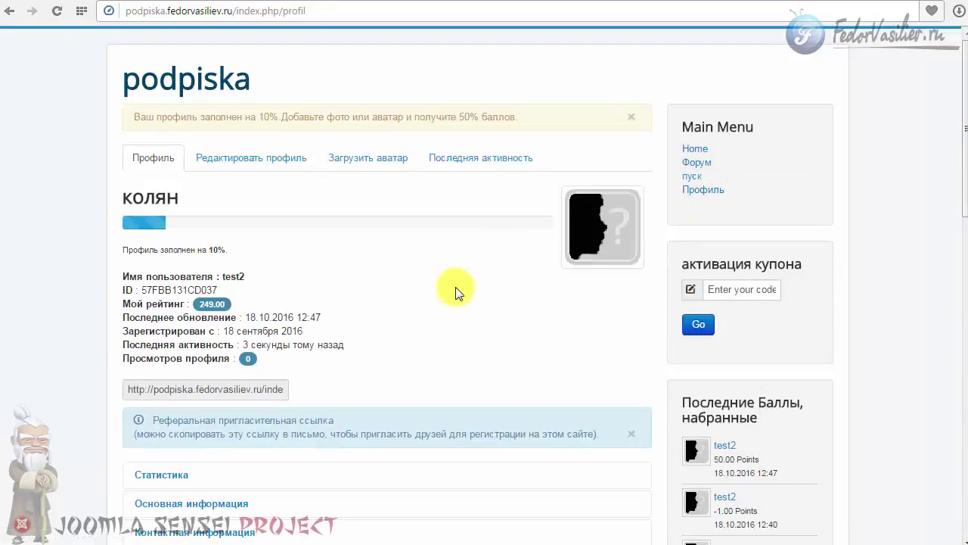
click(464, 165)
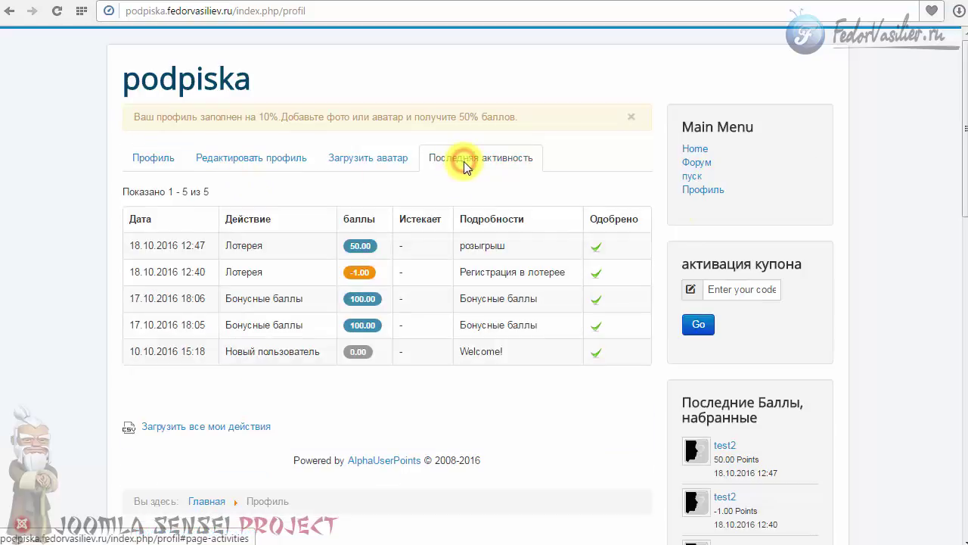
Examine the action, points and details of the newest raffle entry in the profile's activity table.
double_click(255, 246)
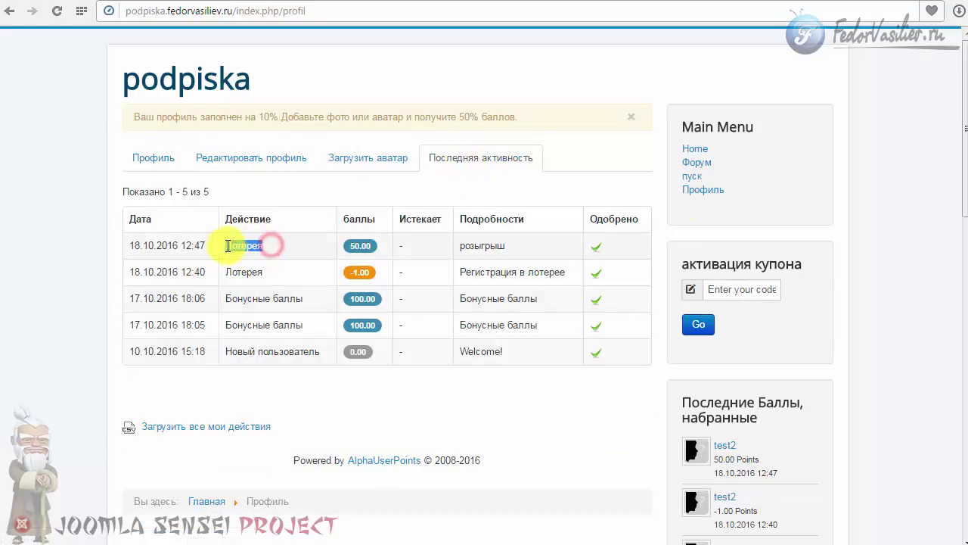
click(347, 245)
drag(372, 244, 374, 245)
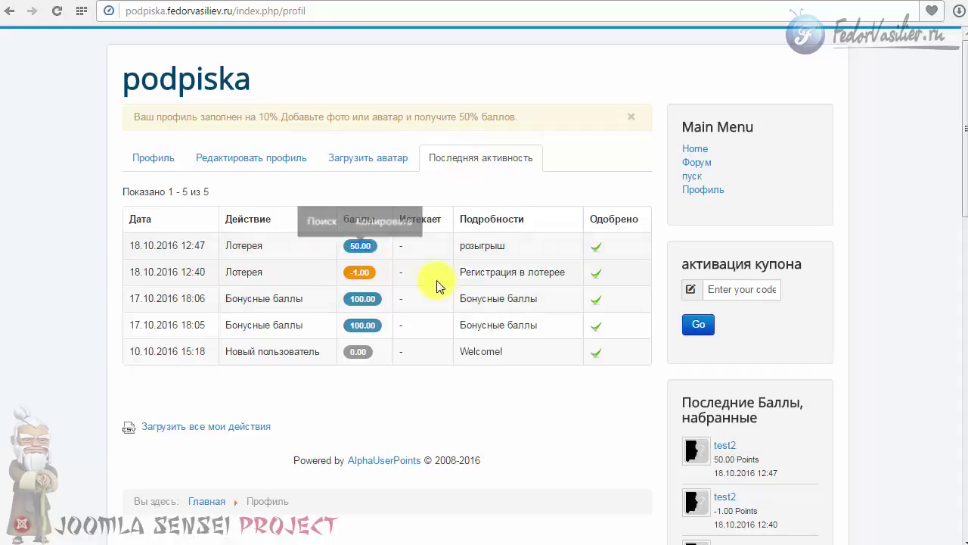
double_click(492, 246)
click(512, 247)
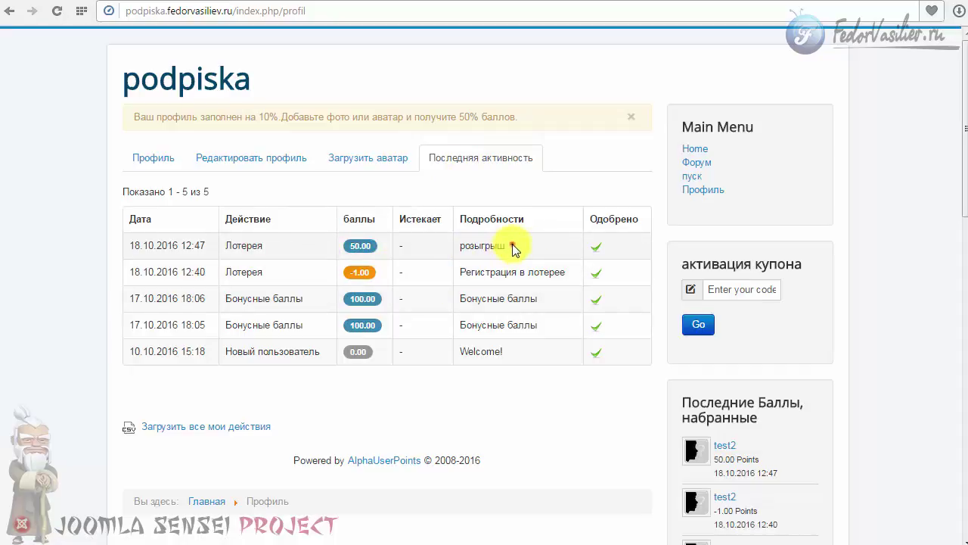
drag(508, 246, 458, 247)
click(446, 217)
Read the registration status text in the "розыгрыш" article on the site's home page.
scroll(379, 303, down, 2)
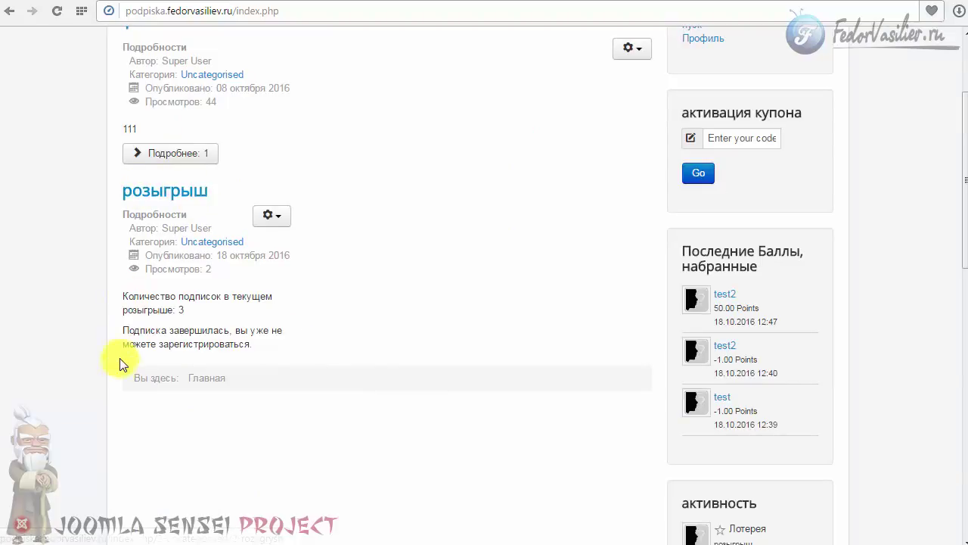
drag(125, 329, 225, 330)
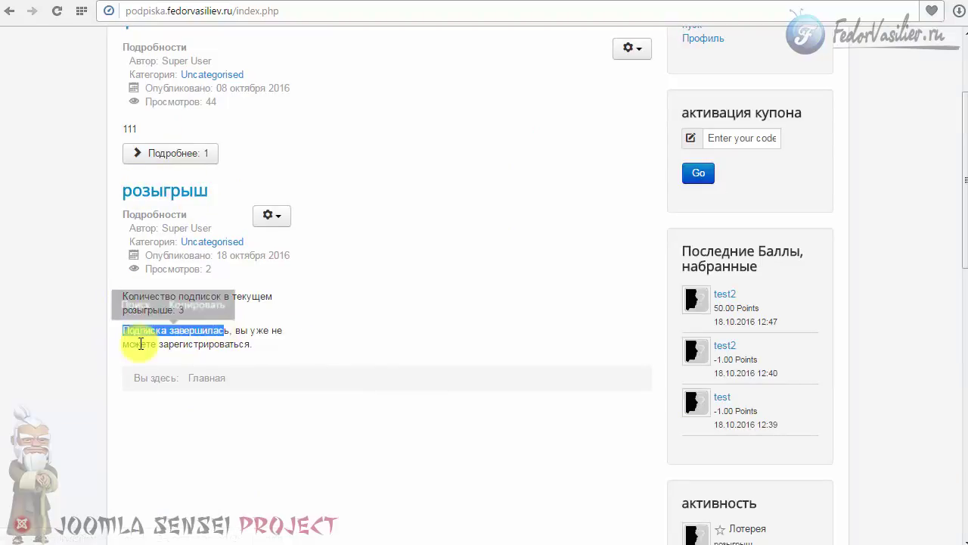
drag(155, 344, 264, 346)
click(466, 293)
scroll(505, 274, up, 1)
scroll(505, 270, up, 2)
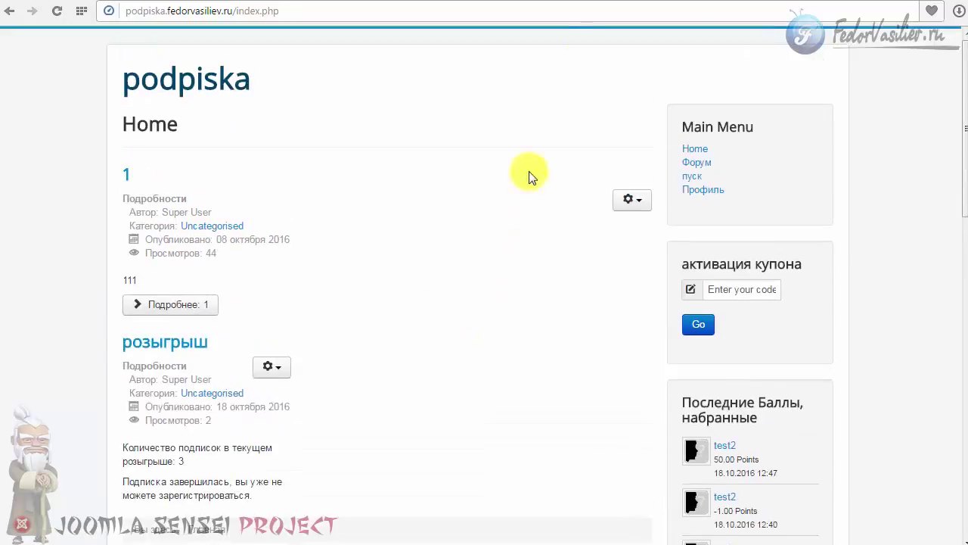
Switch to the Joomla administrator and check test2's points balance in the AlphaUserPoints members list.
key(ctrl+Tab)
click(53, 109)
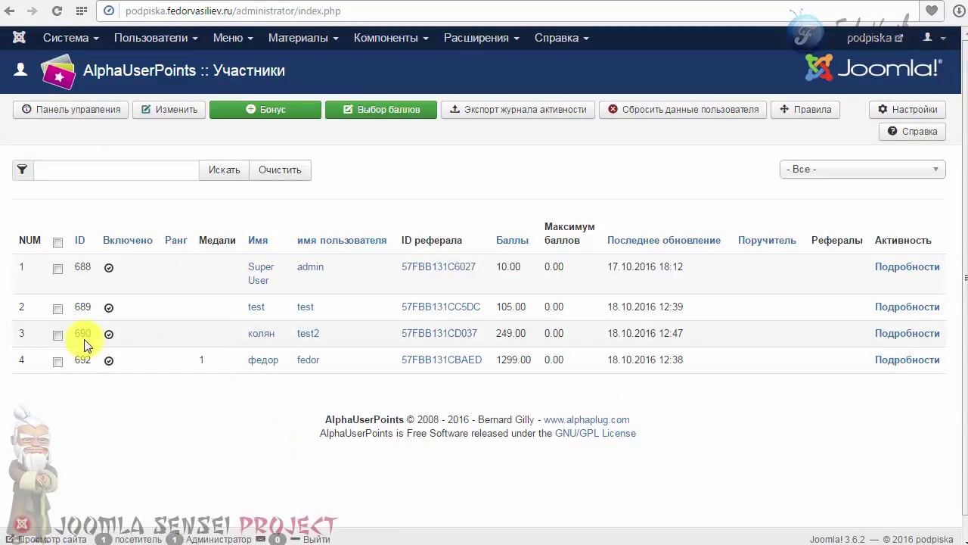
drag(242, 332, 323, 331)
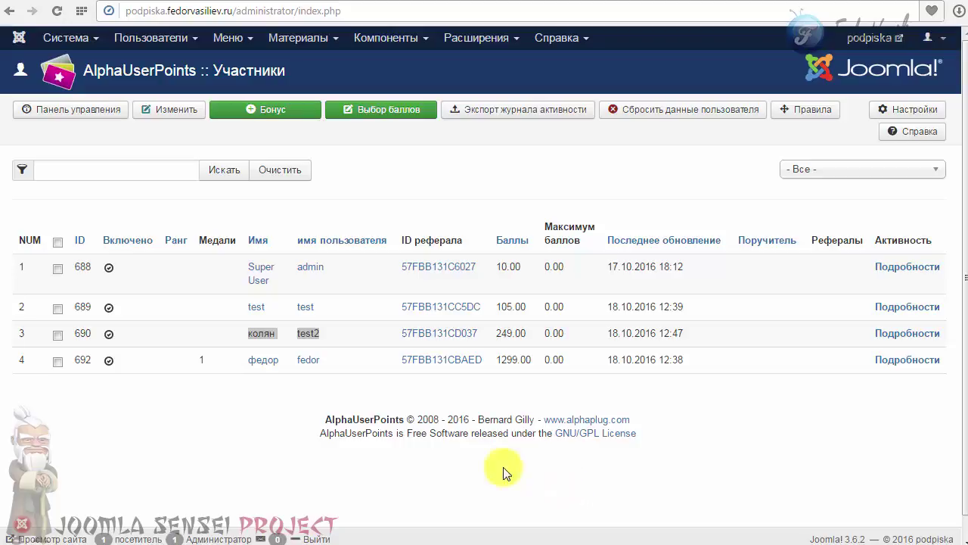
click(329, 327)
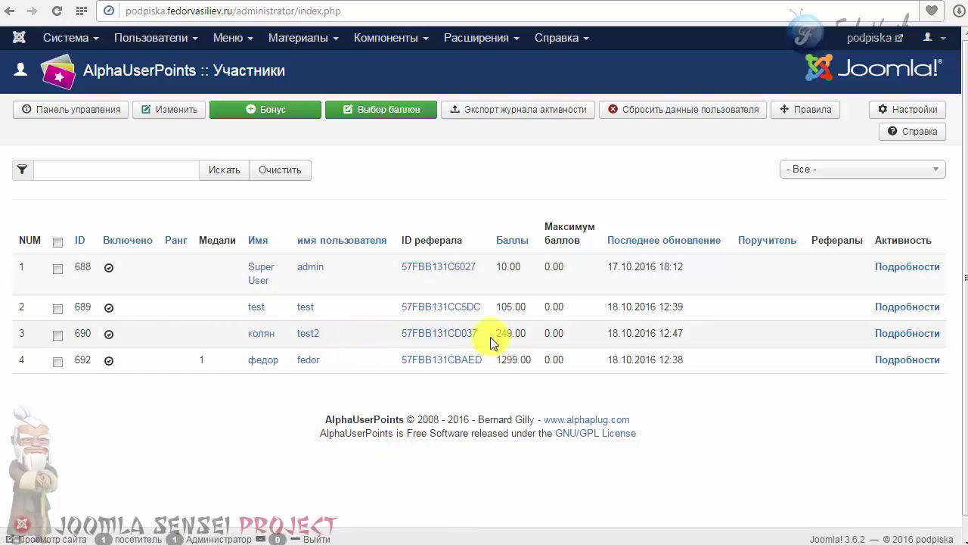
drag(494, 333, 521, 333)
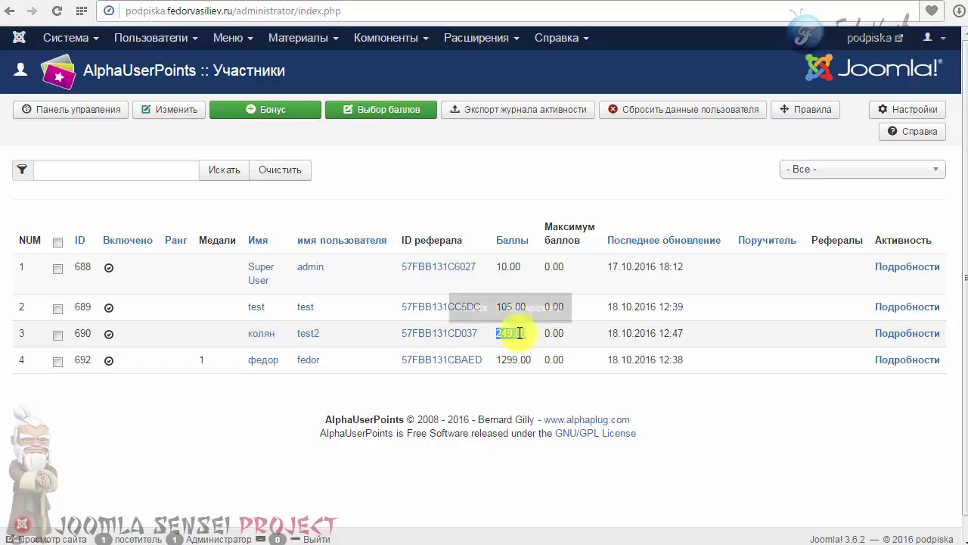
click(521, 333)
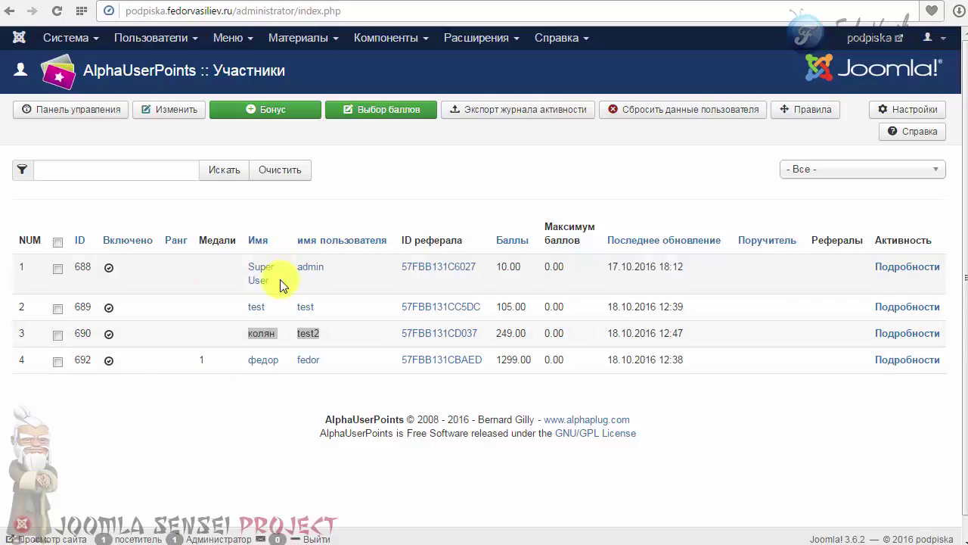
Open a new raffle form in AlphaUserPoints, review the available prize system options, and cancel the form.
click(79, 110)
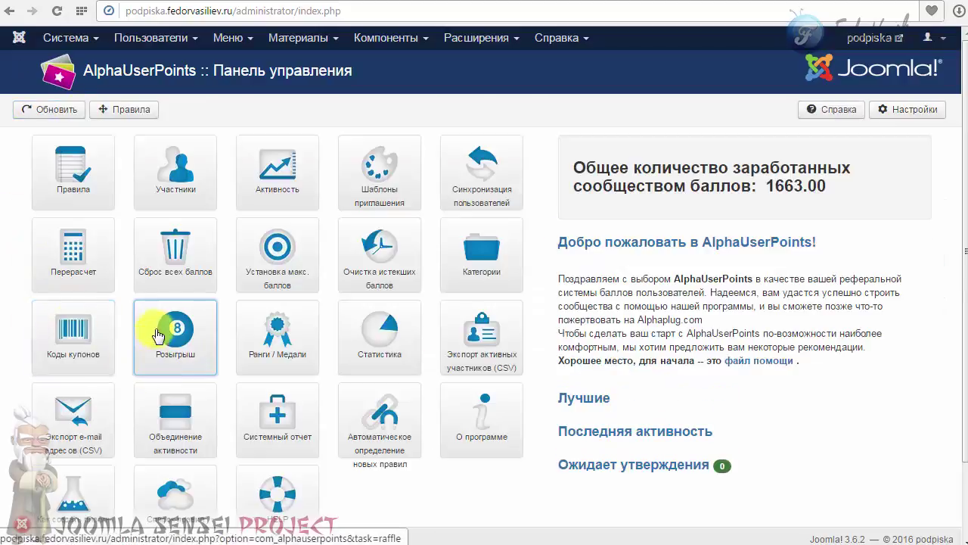
click(164, 325)
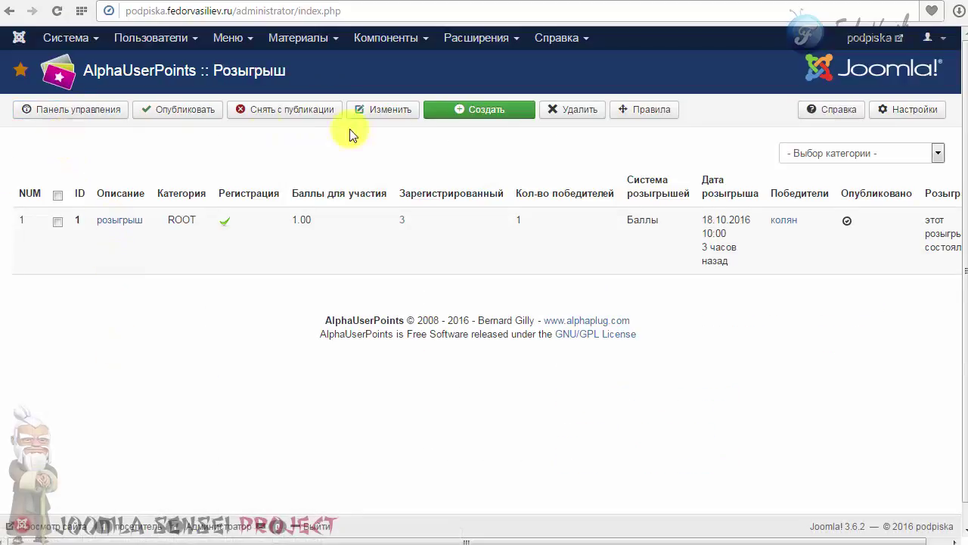
click(448, 109)
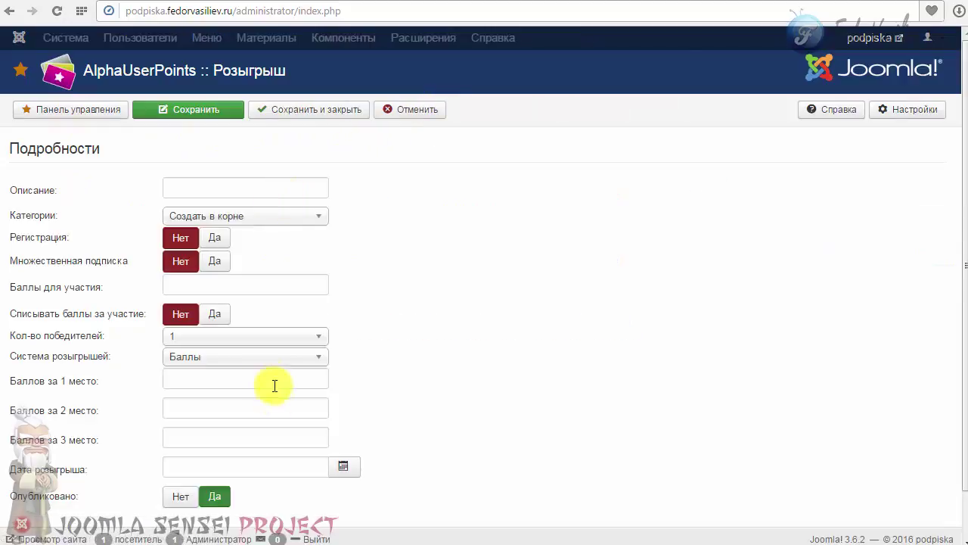
click(255, 357)
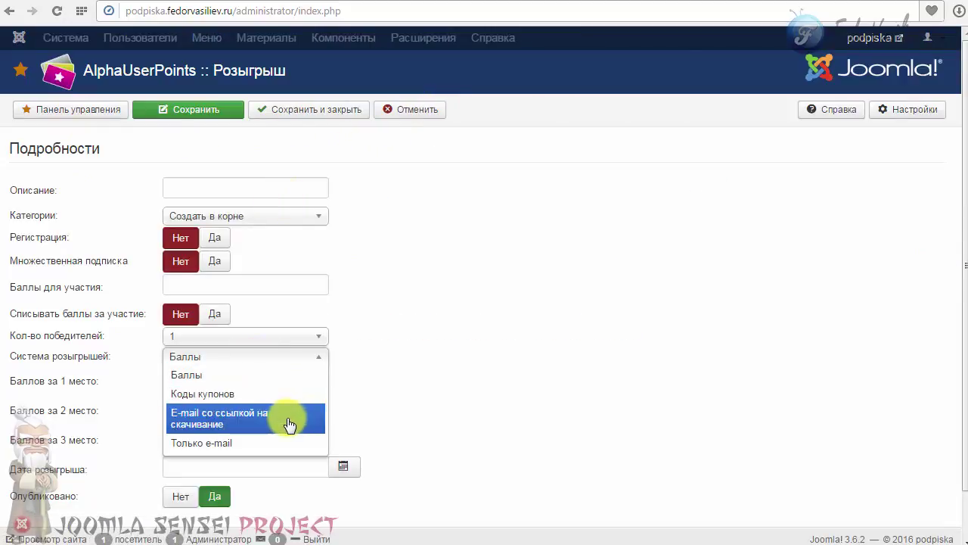
click(491, 391)
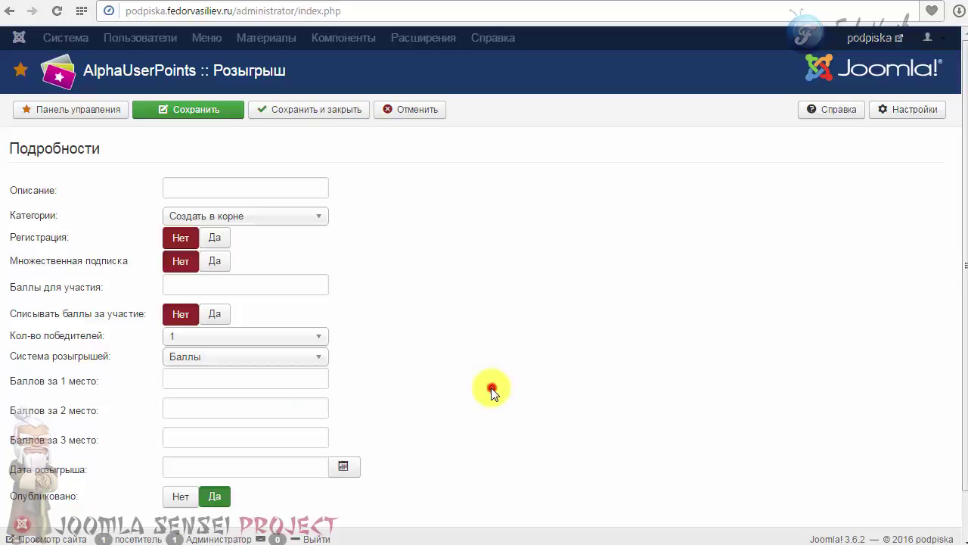
click(405, 109)
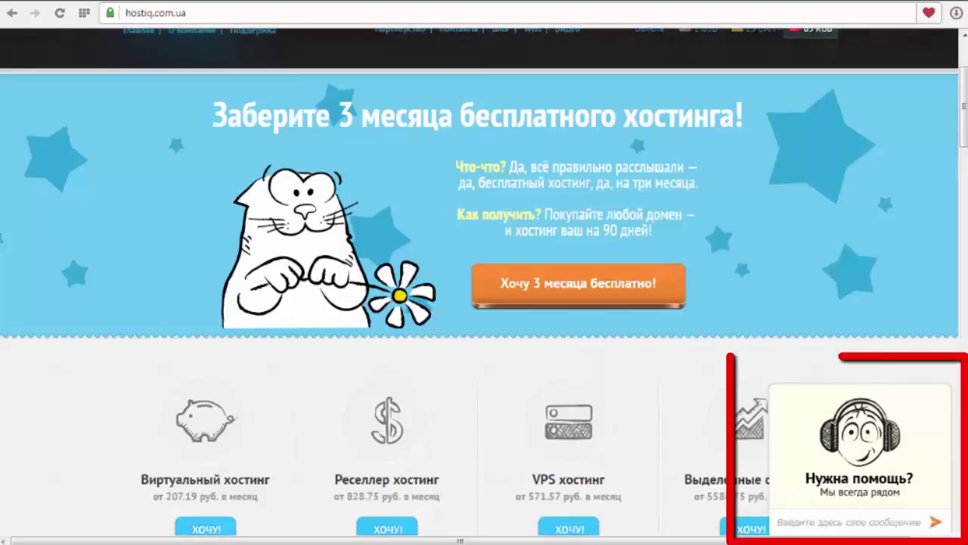
Open the support chat on hostiq.com.ua to view its message form, and minimize it.
click(852, 479)
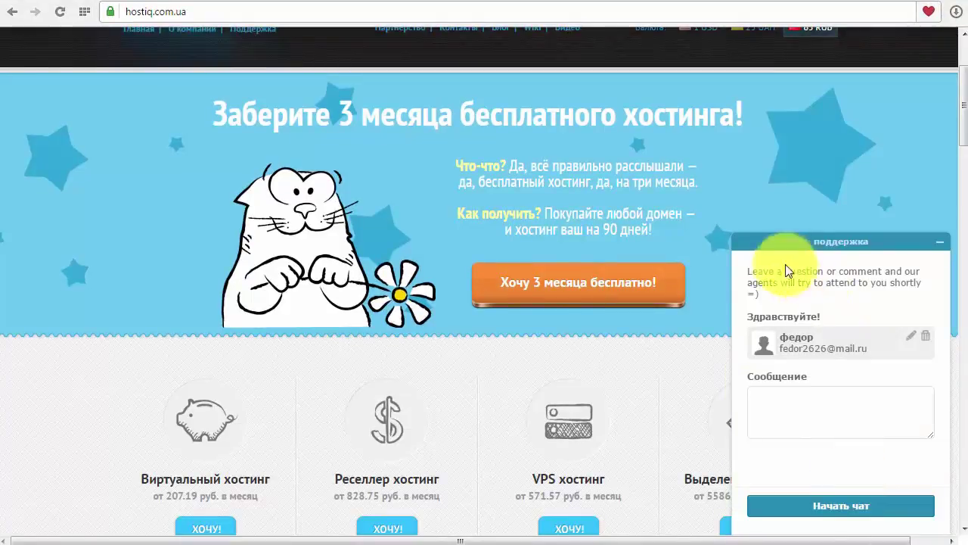
click(939, 241)
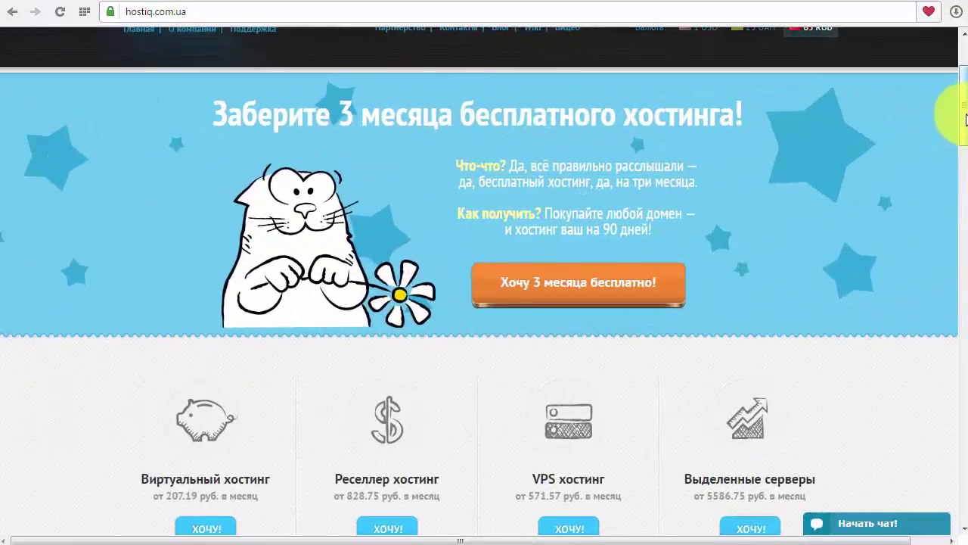
mouse_move(963, 106)
mouse_down()
mouse_move(965, 161)
mouse_move(966, 119)
mouse_up()
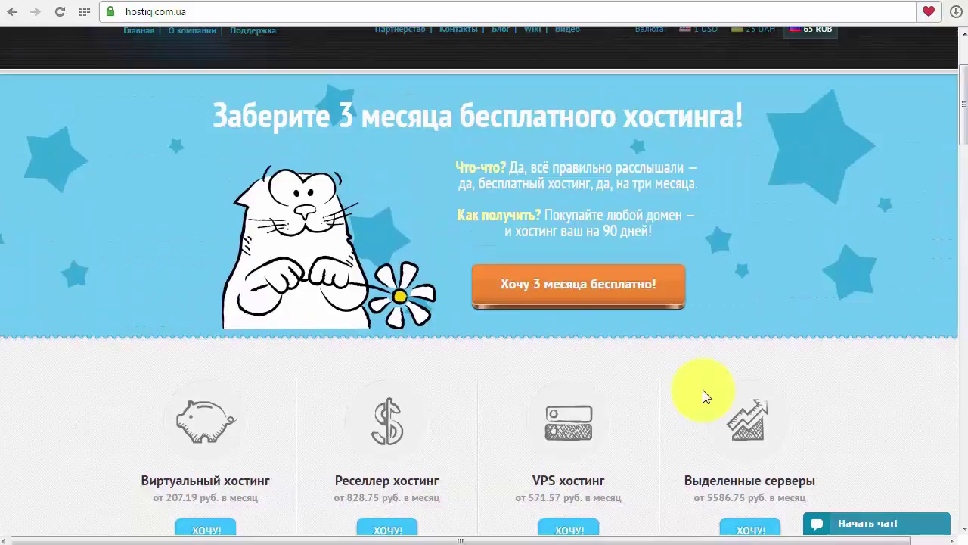